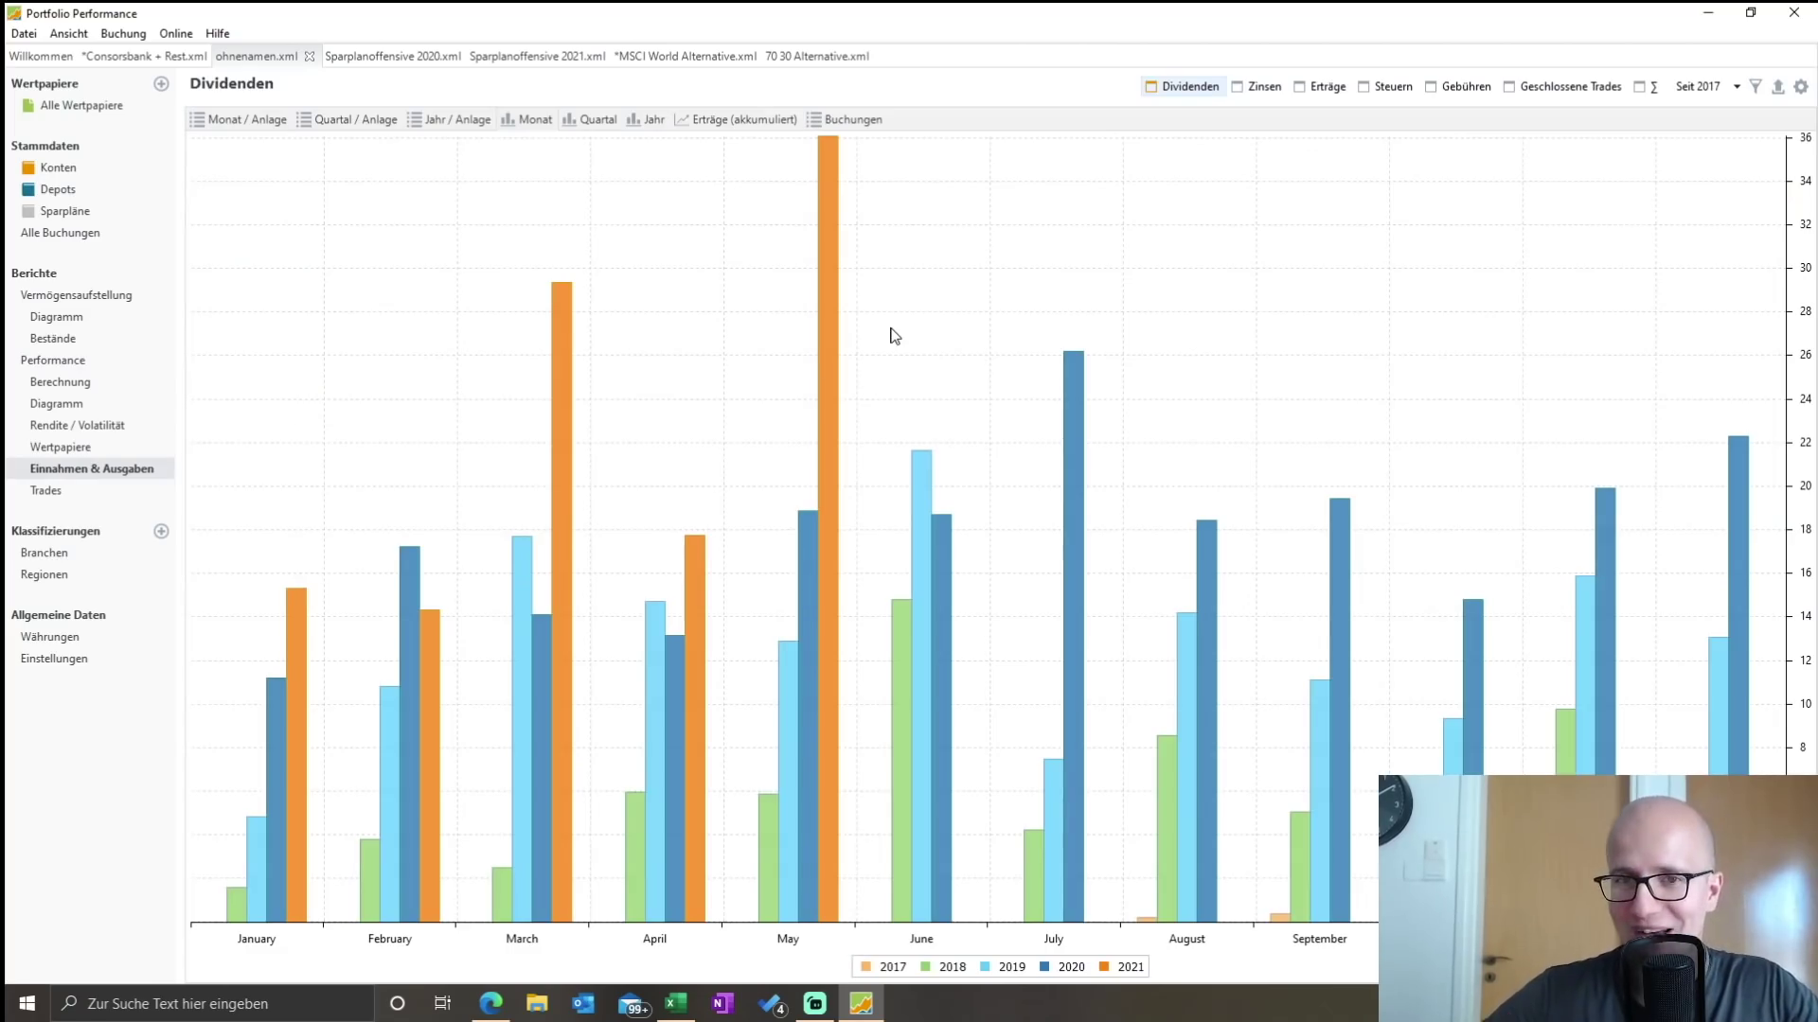
- Inspect the per-security dividend breakdowns for May, June and July in the monthly dividend chart
{"action": "mouse_move", "coordinate": [831, 250]}
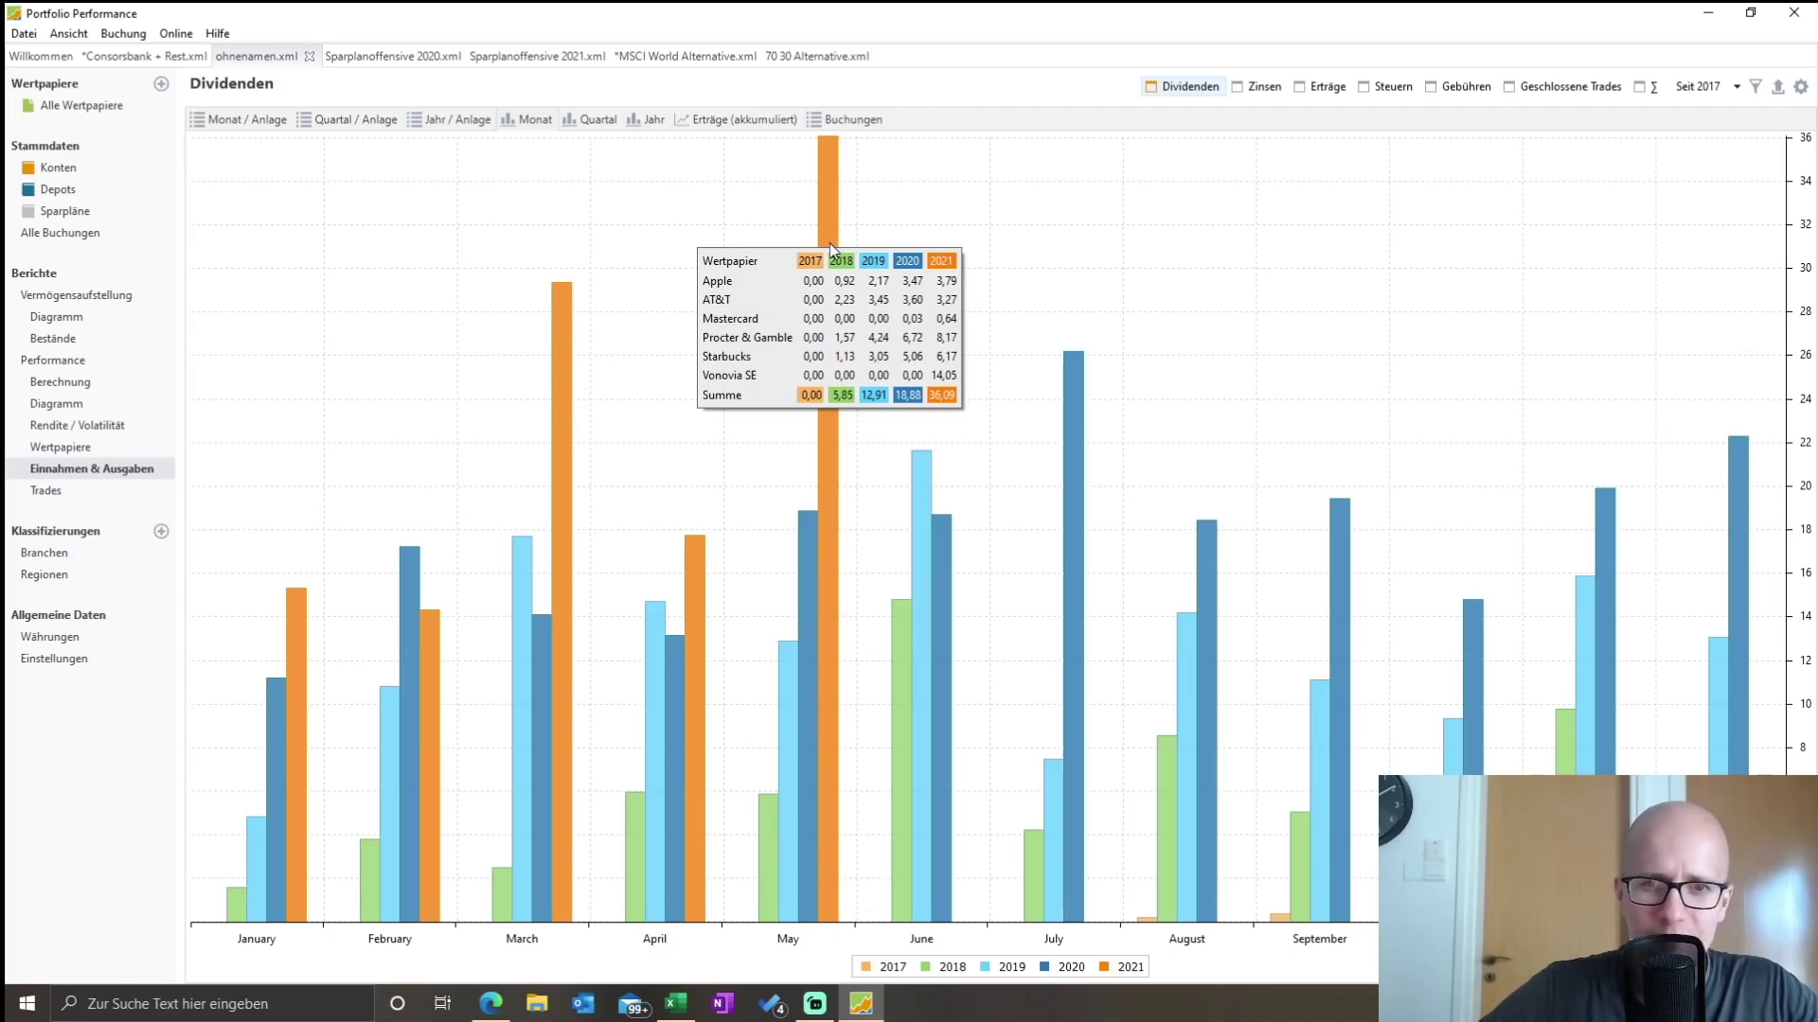
{"action": "mouse_move", "coordinate": [936, 559]}
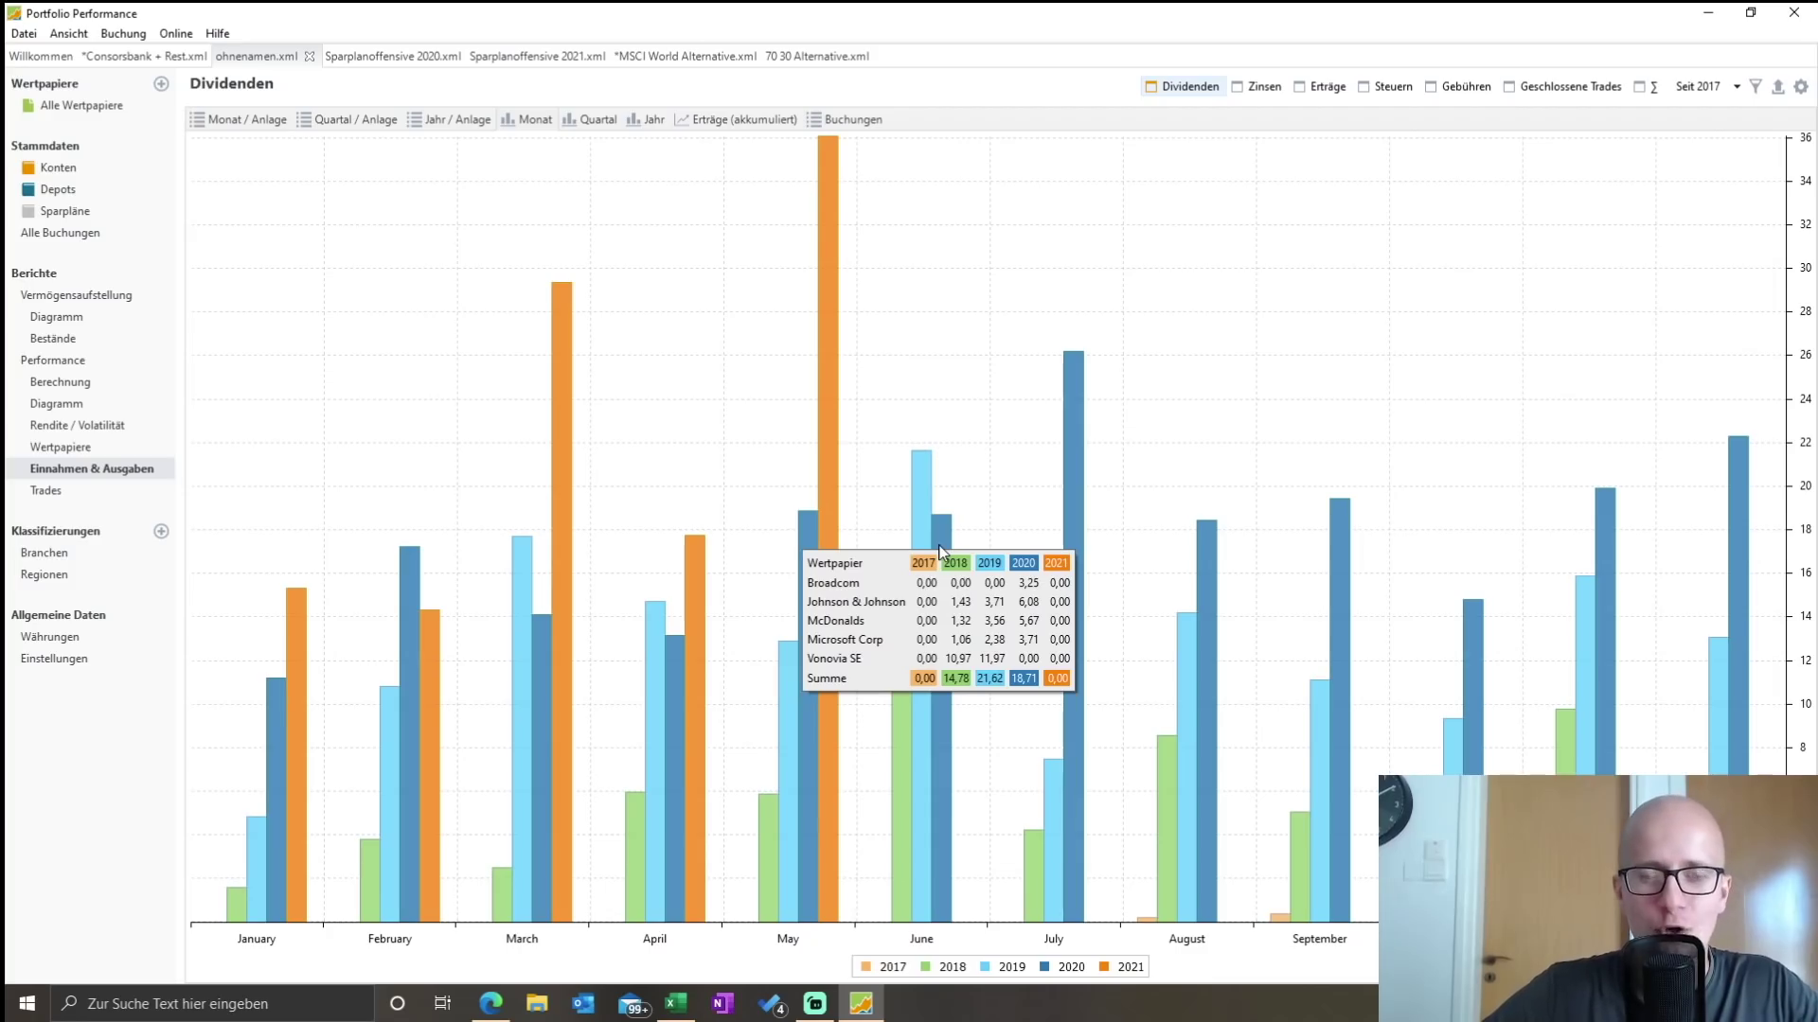
{"action": "mouse_move", "coordinate": [1055, 418]}
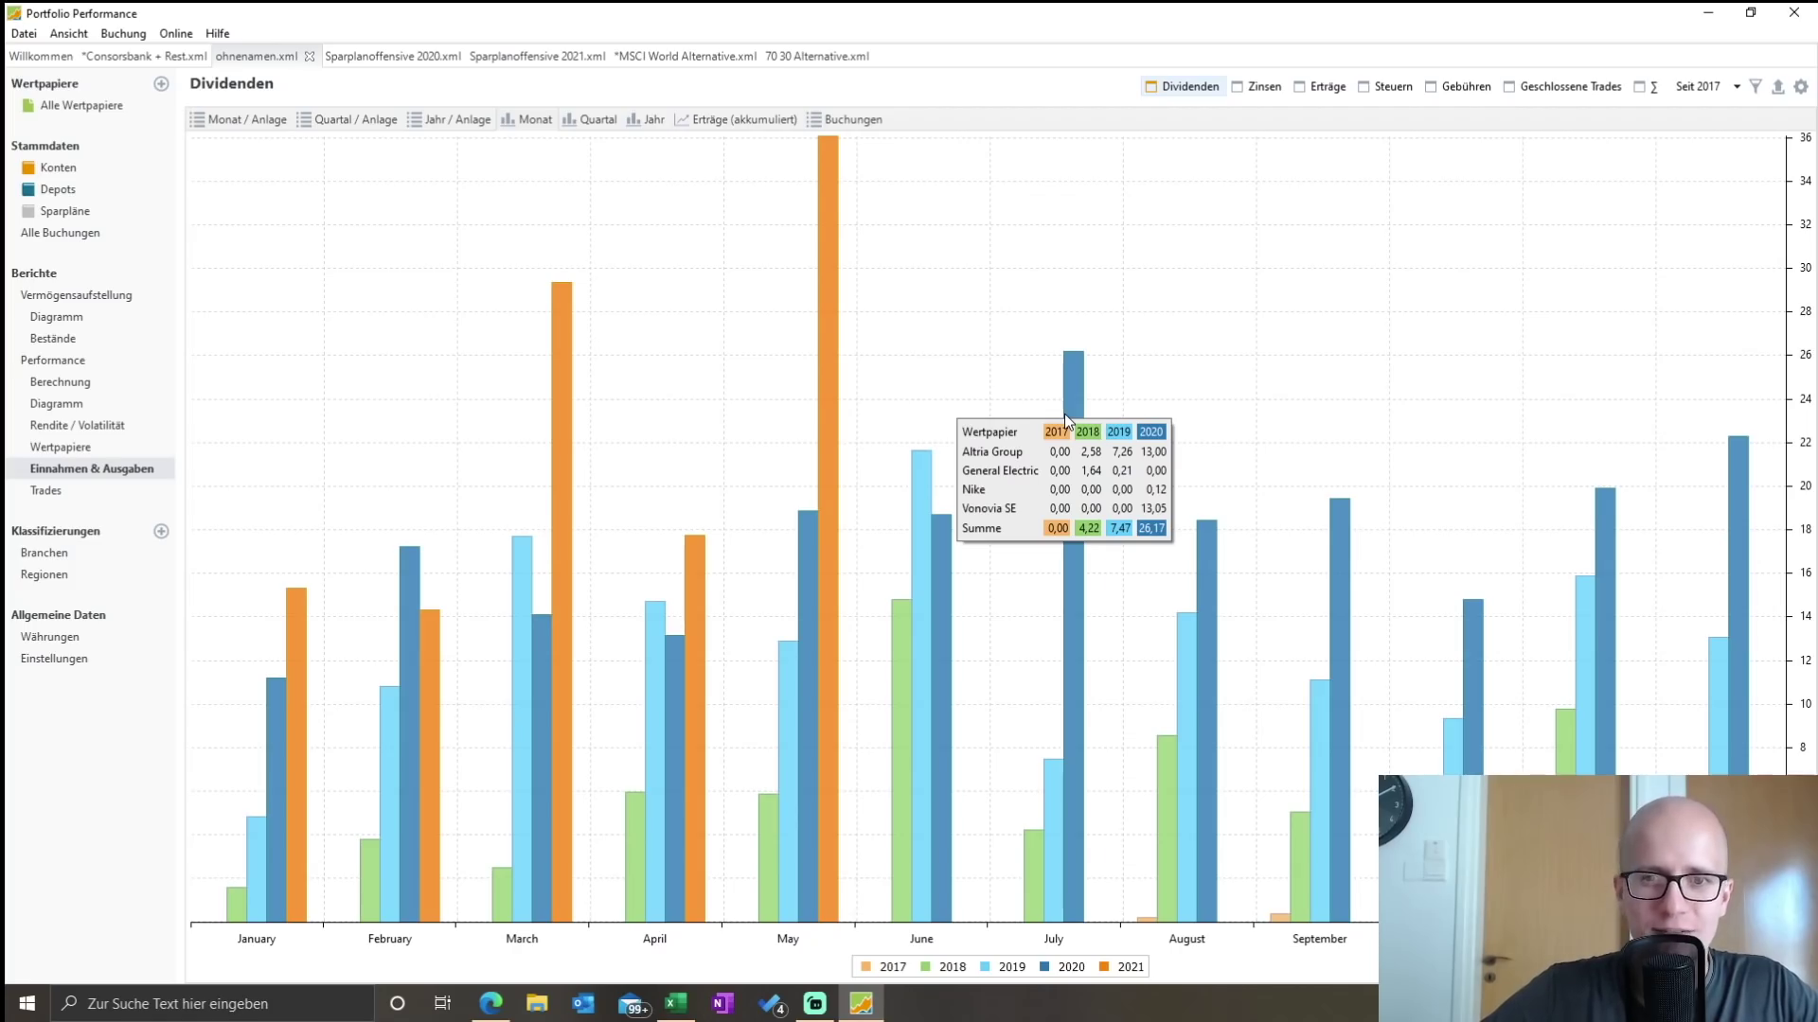
{"action": "mouse_move", "coordinate": [832, 390]}
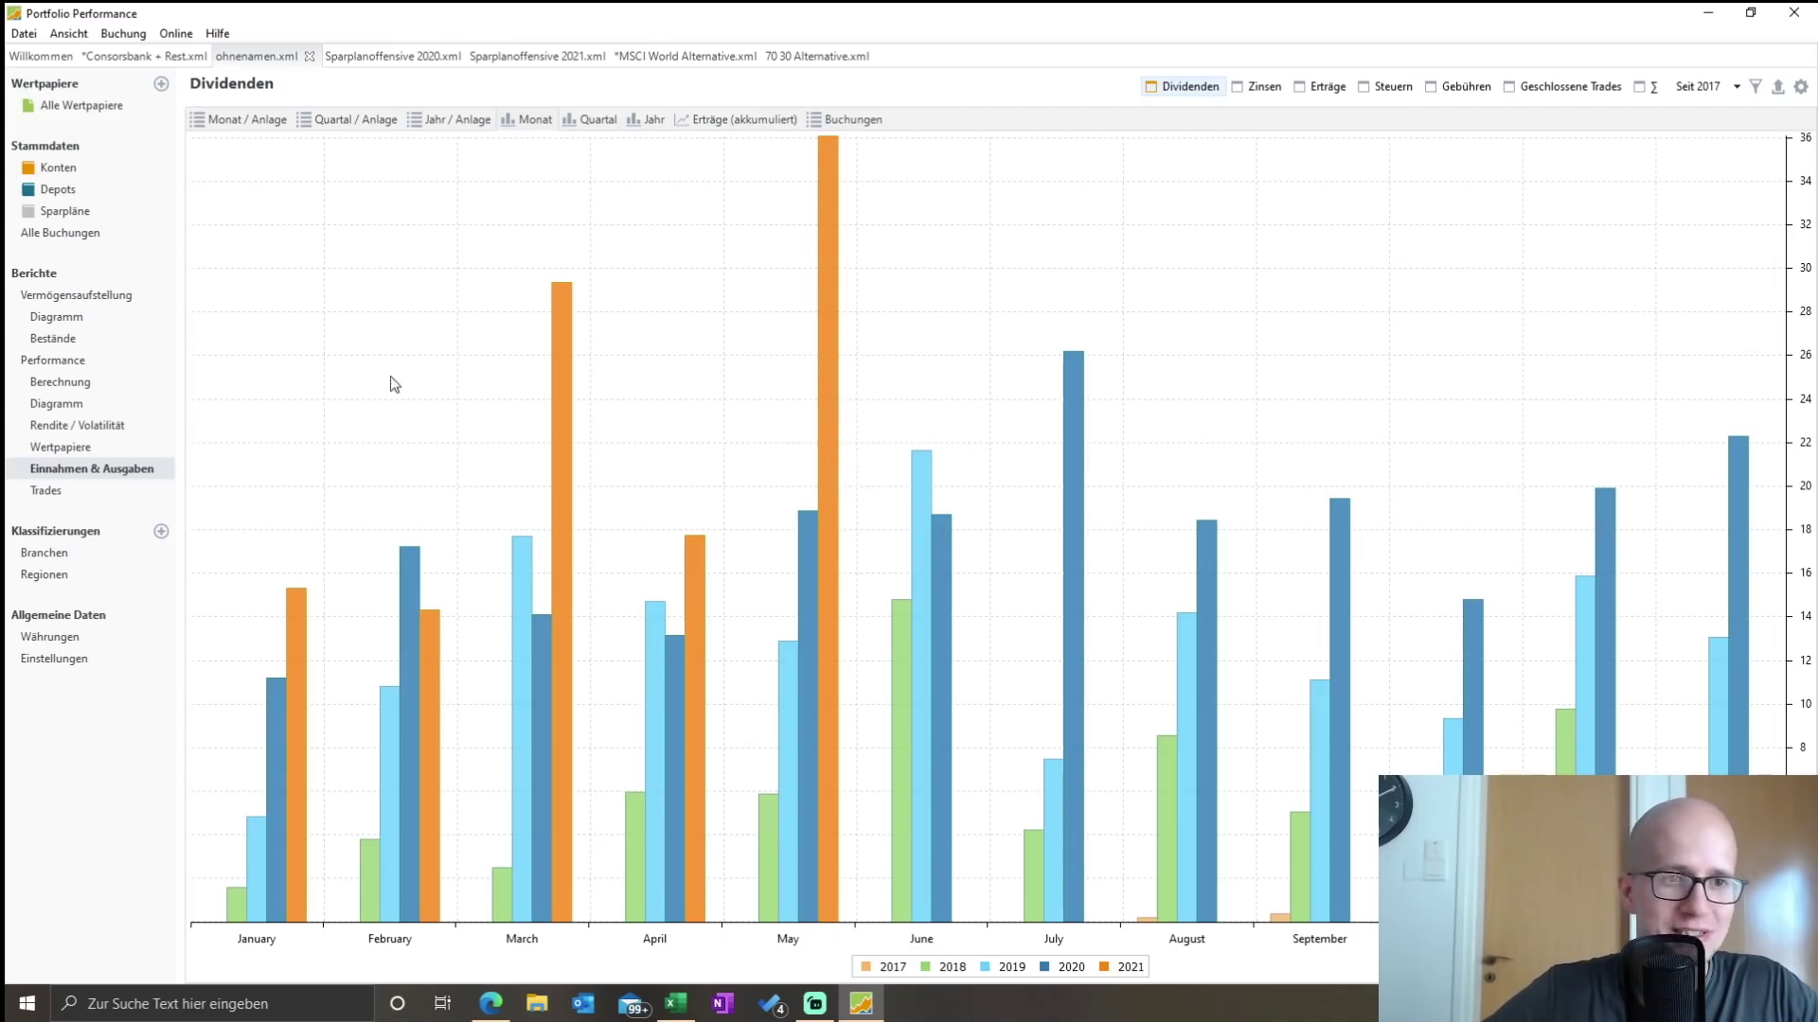
- Show the dividends as a table per year and security, and select the Vonovia SE row
{"action": "left_click", "coordinate": [64, 449]}
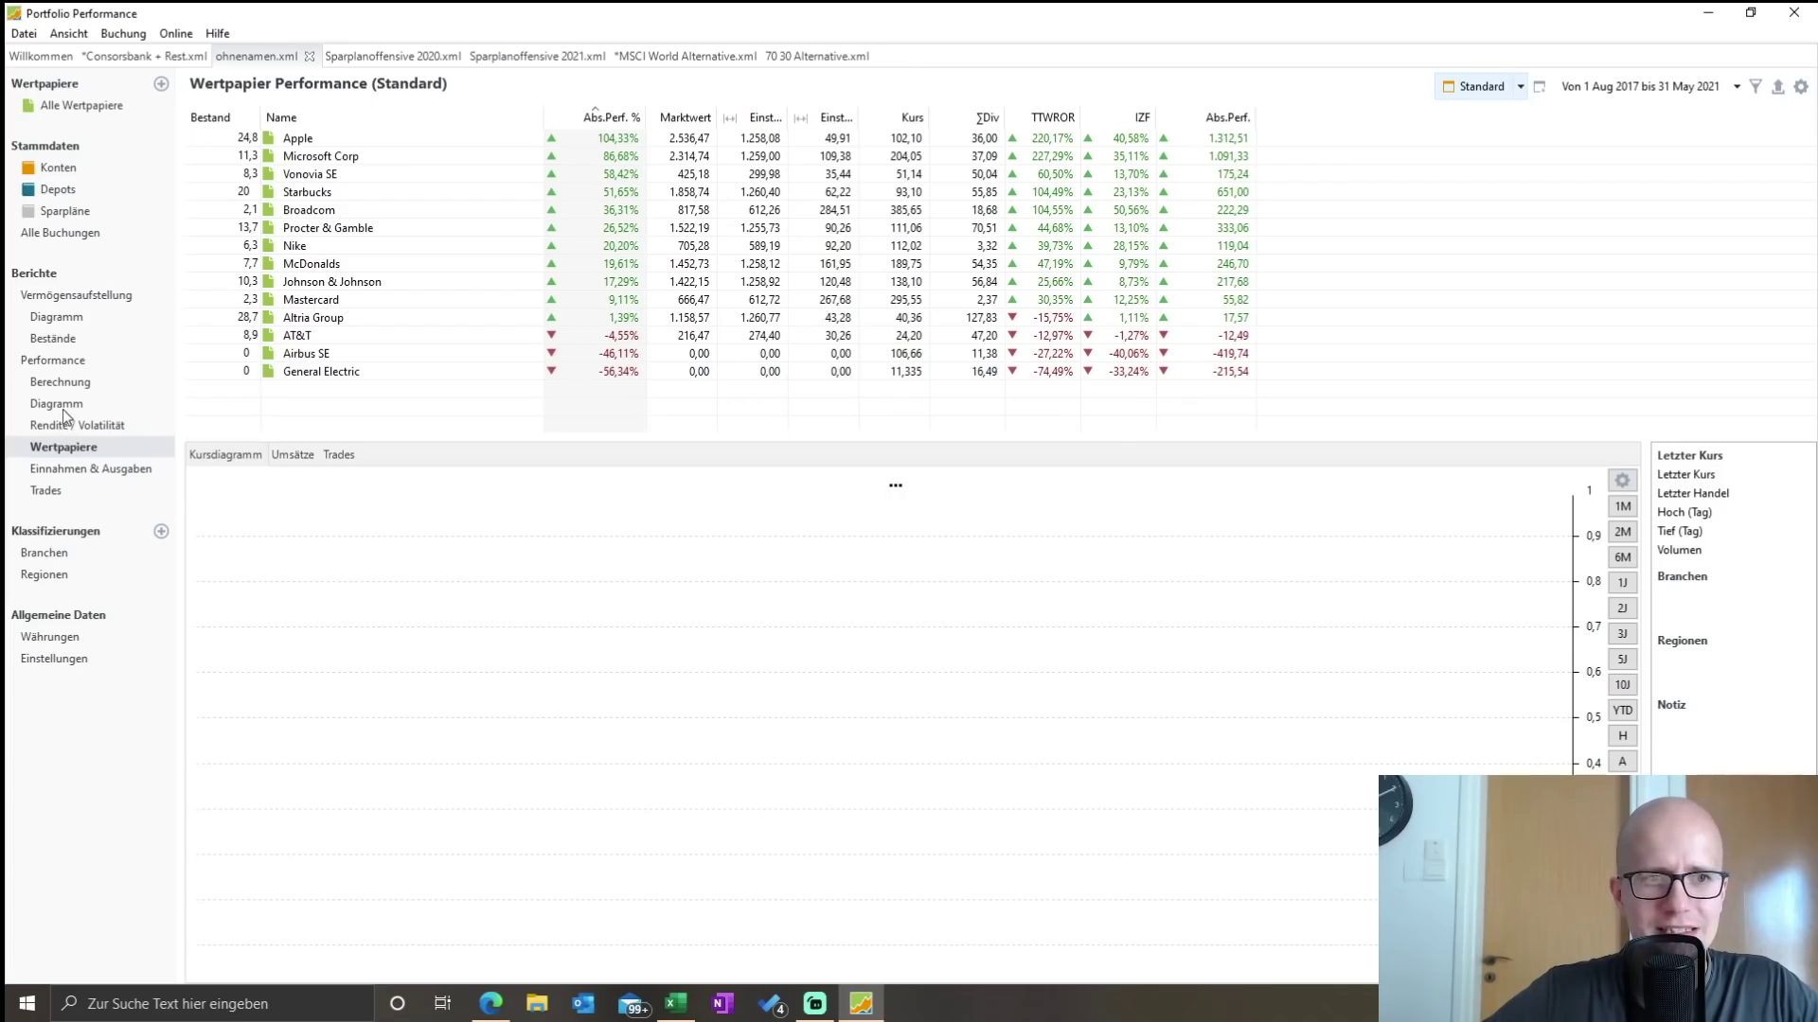
{"action": "left_click", "coordinate": [64, 468]}
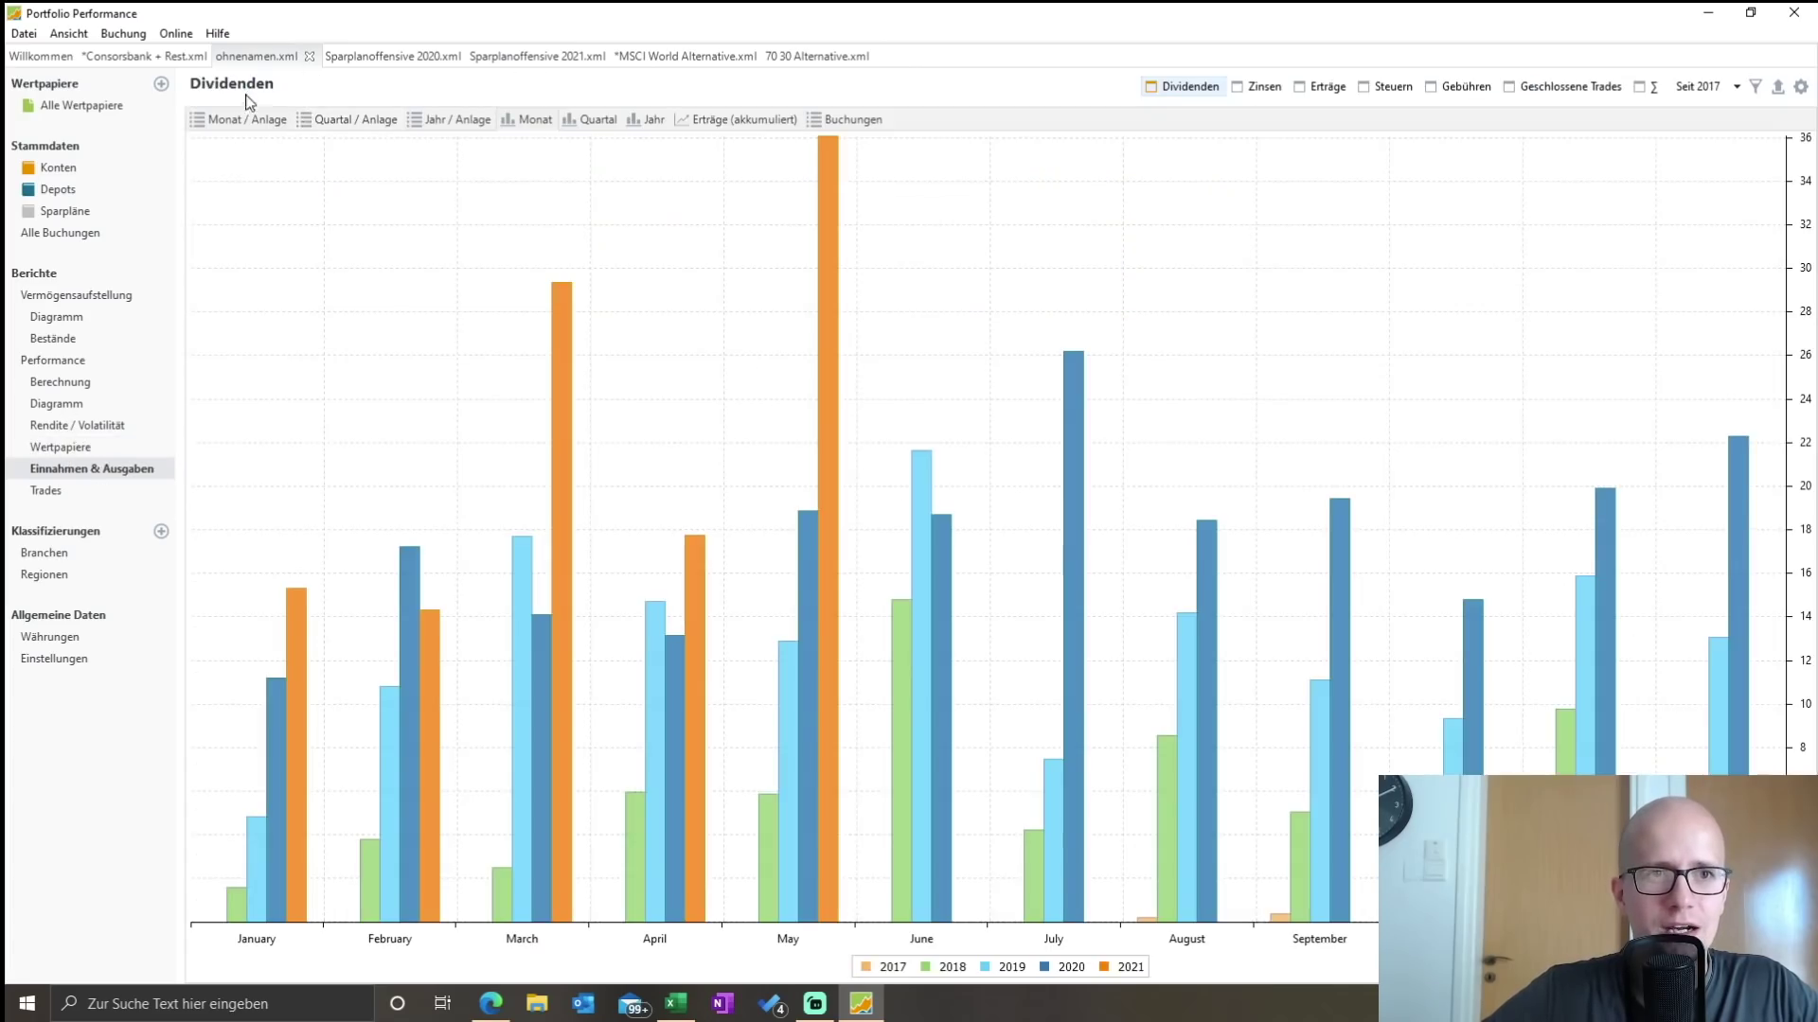
{"action": "left_click", "coordinate": [312, 121]}
{"action": "left_click", "coordinate": [429, 115]}
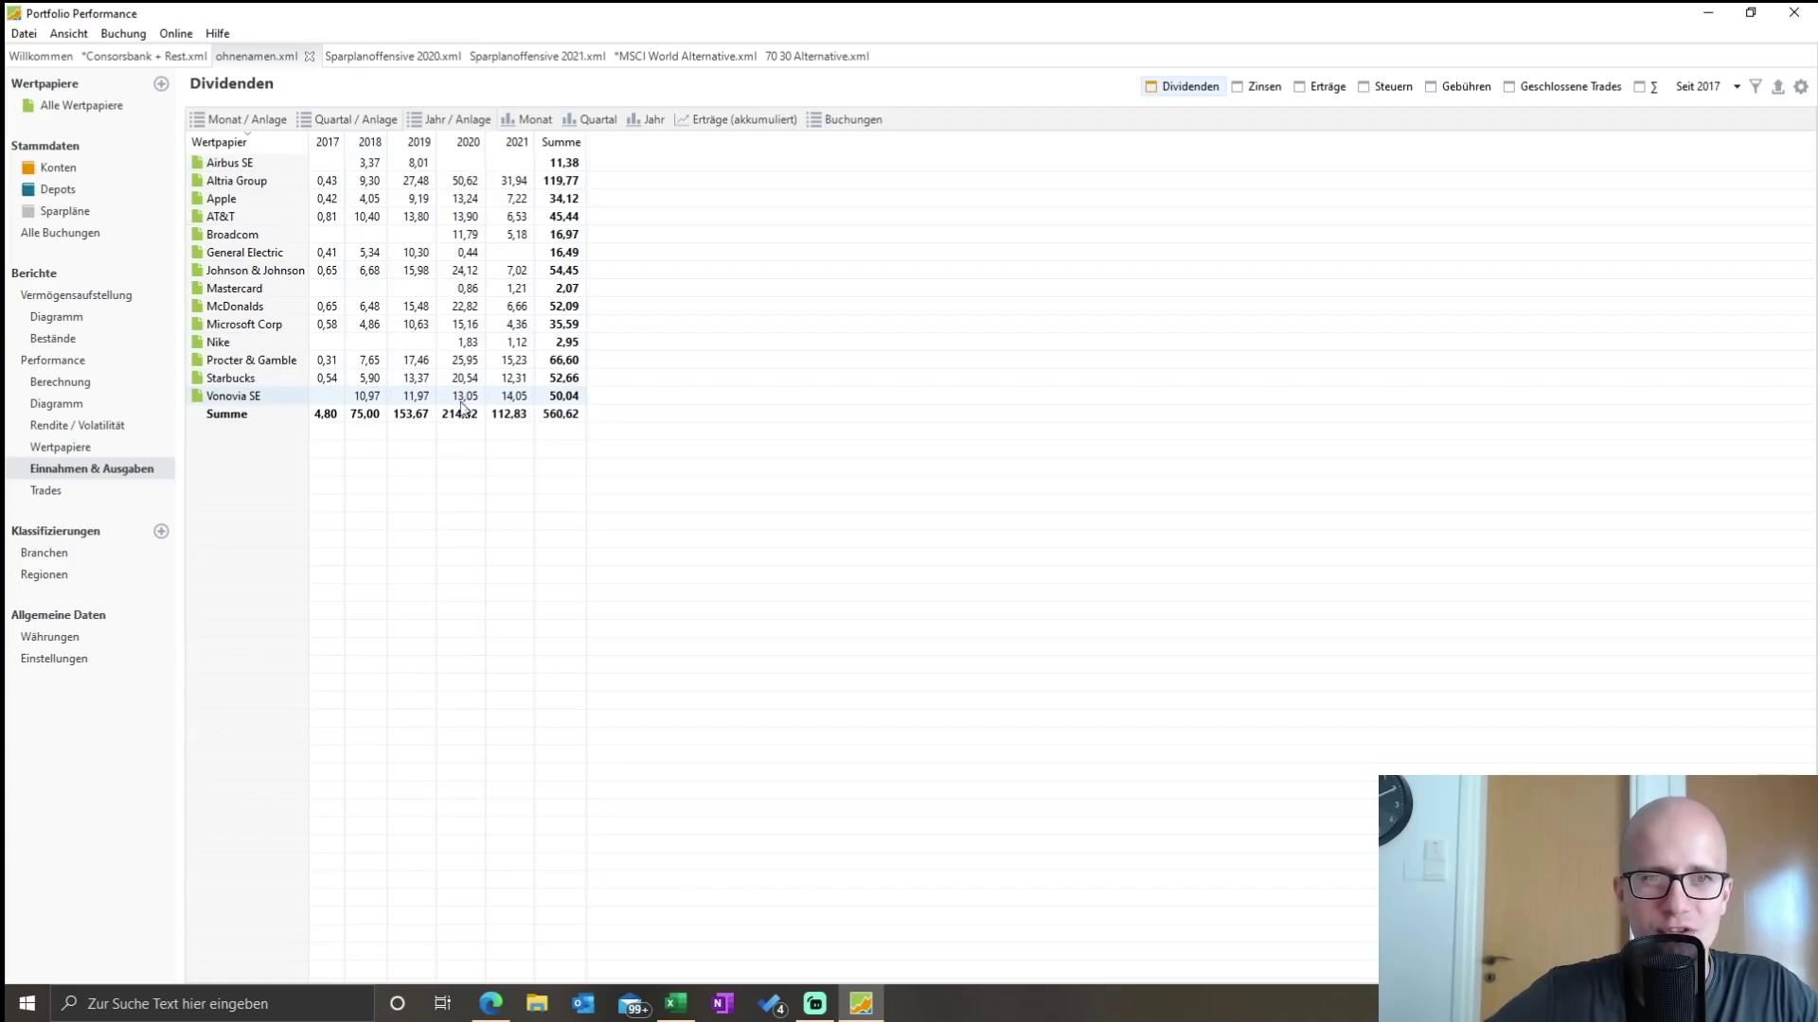
{"action": "left_click", "coordinate": [359, 400]}
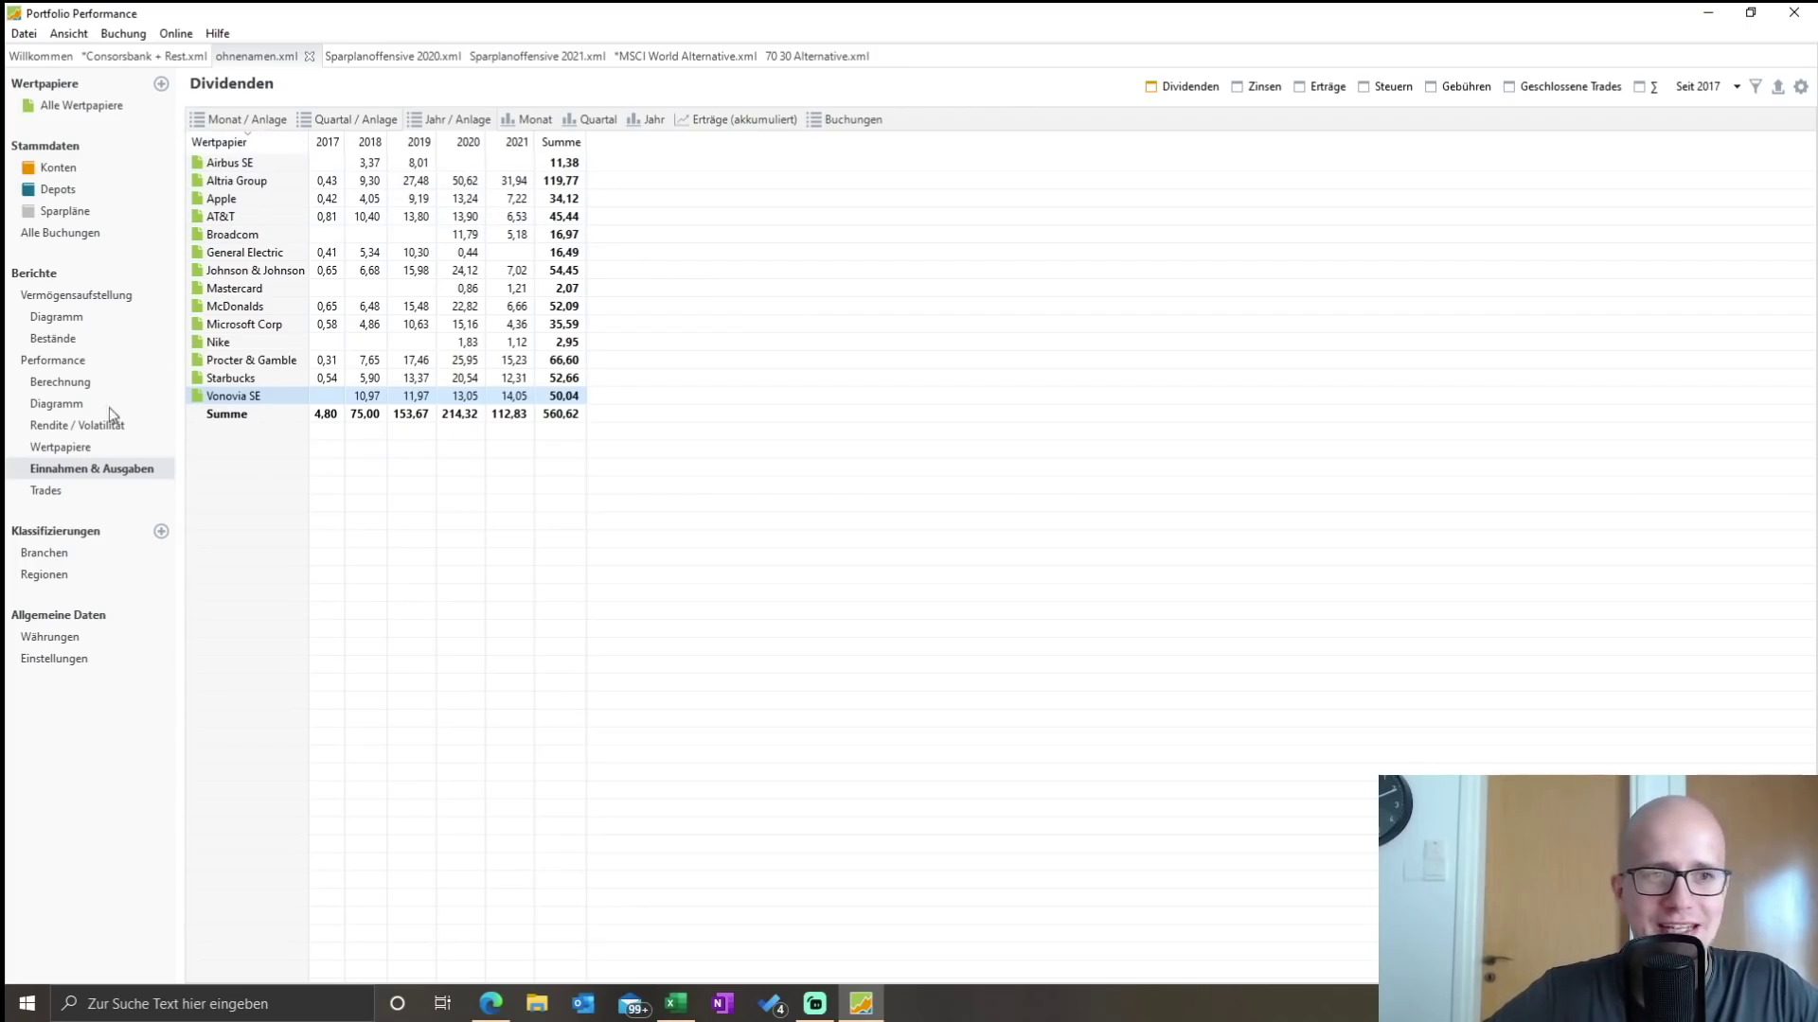
- Open the monthly dividend chart of the Consorsbank + Rest.xml portfolio and examine the May 2021 bar
{"action": "left_click", "coordinate": [133, 54]}
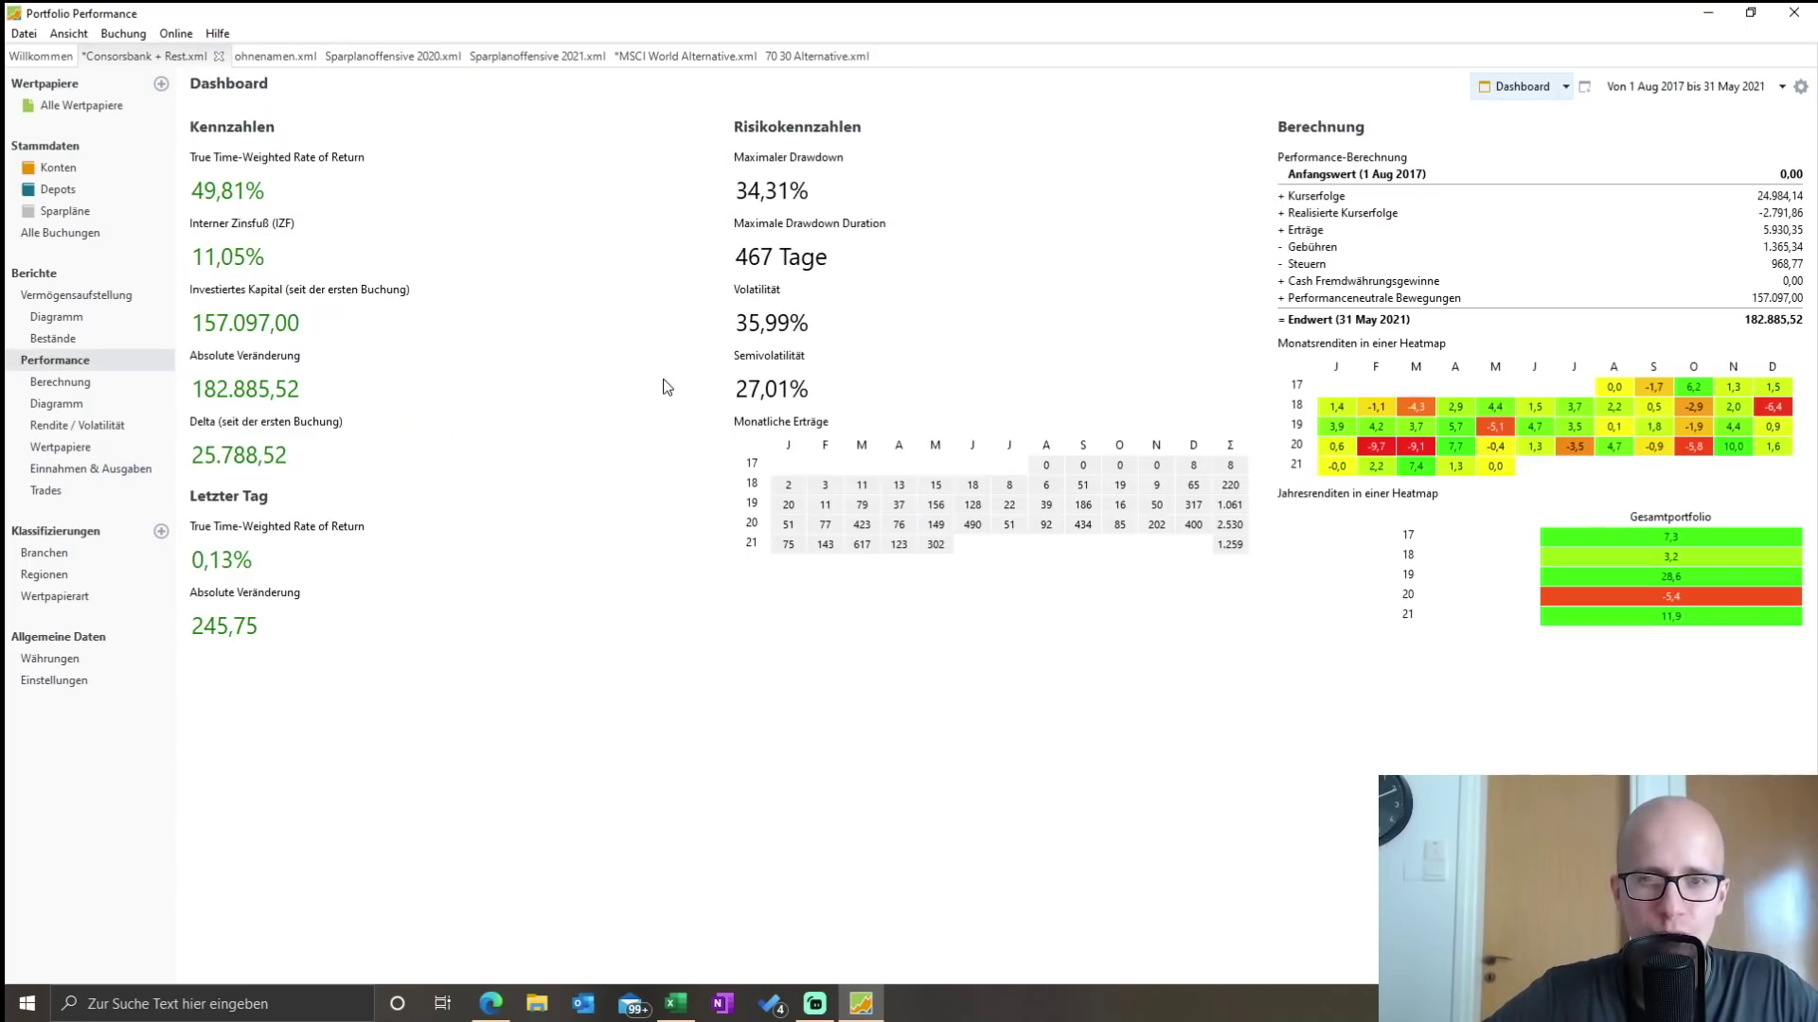
{"action": "left_click", "coordinate": [86, 469]}
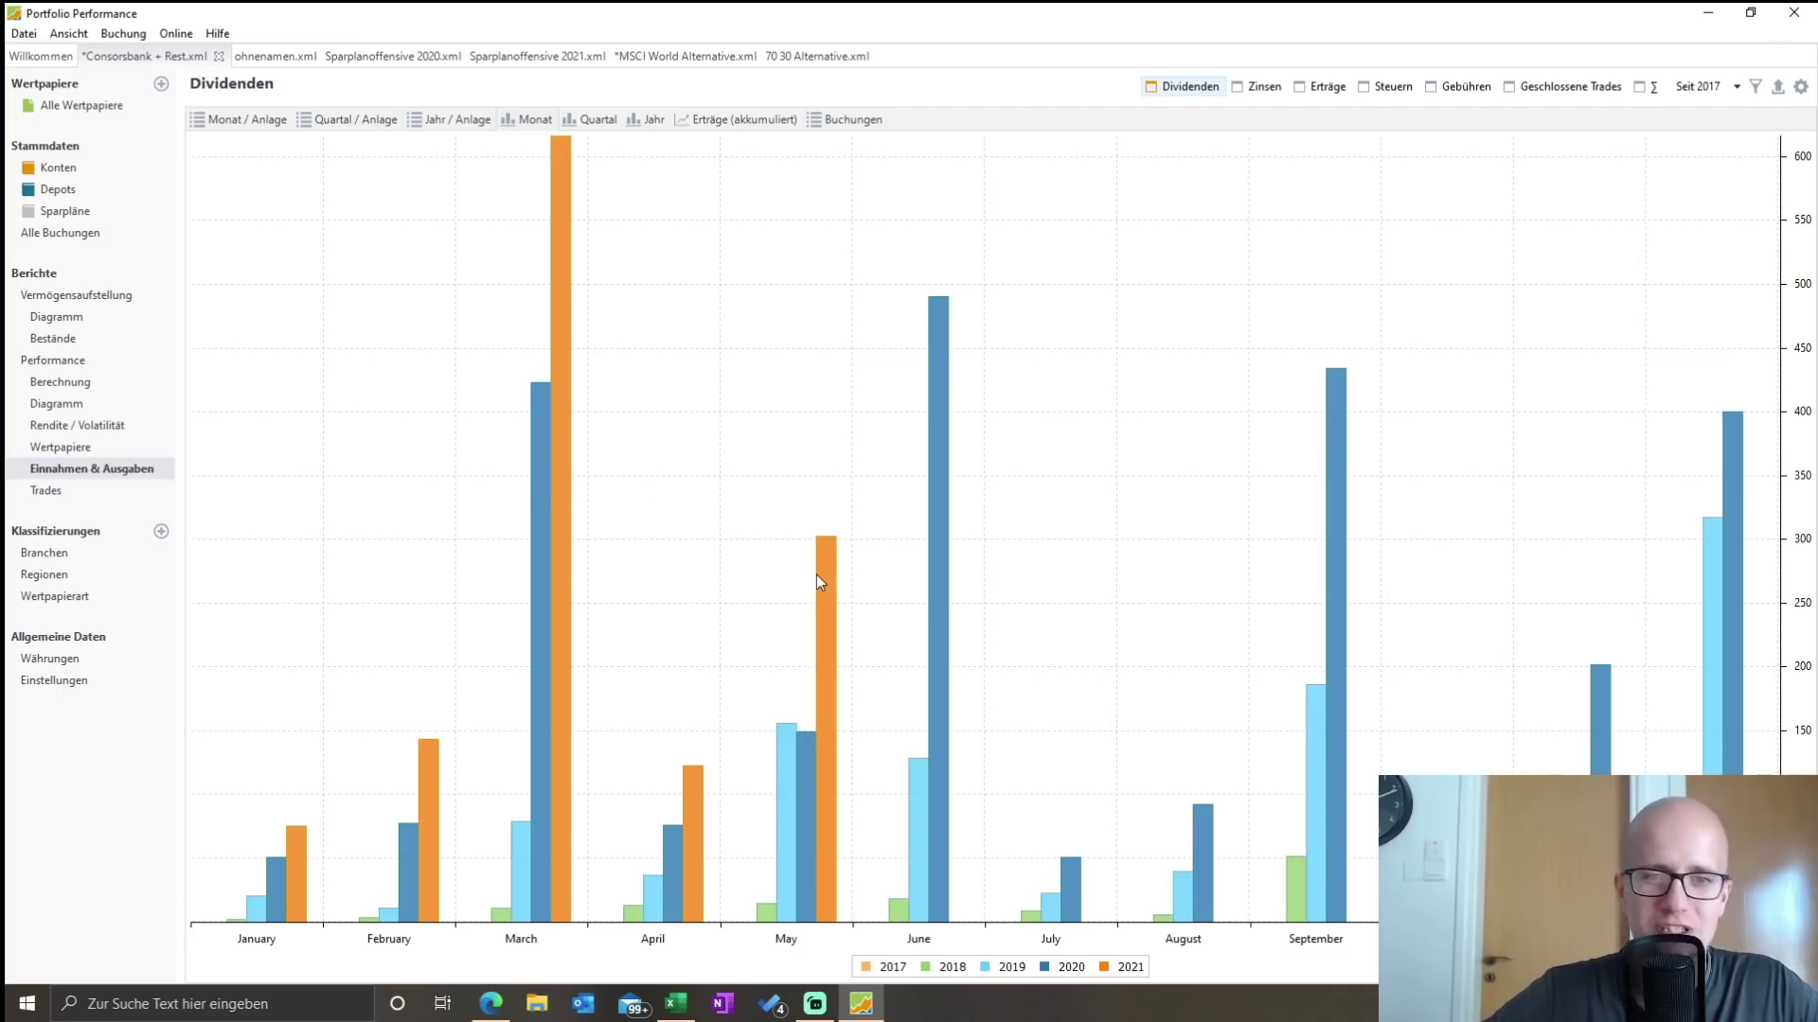
{"action": "mouse_move", "coordinate": [824, 560]}
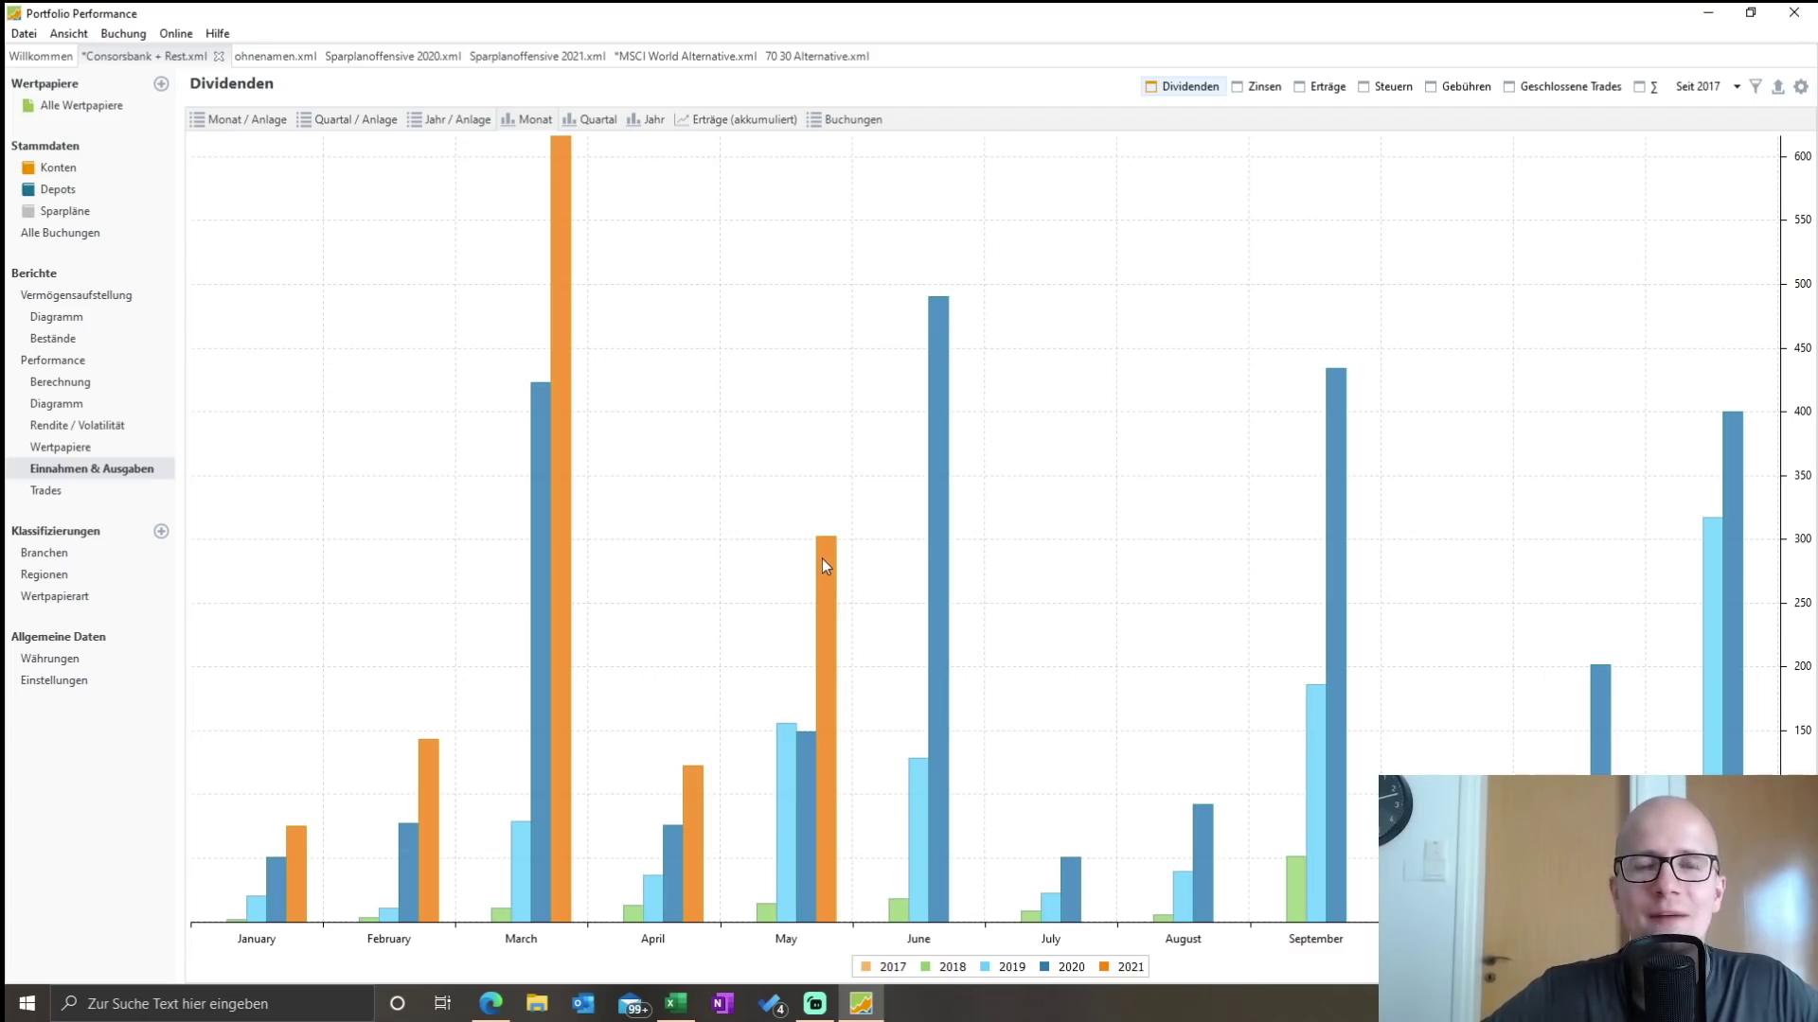
- Open the security performance report of the Consorsbank + Rest.xml portfolio and look through all its holdings from worst to best
{"action": "left_click", "coordinate": [678, 1004]}
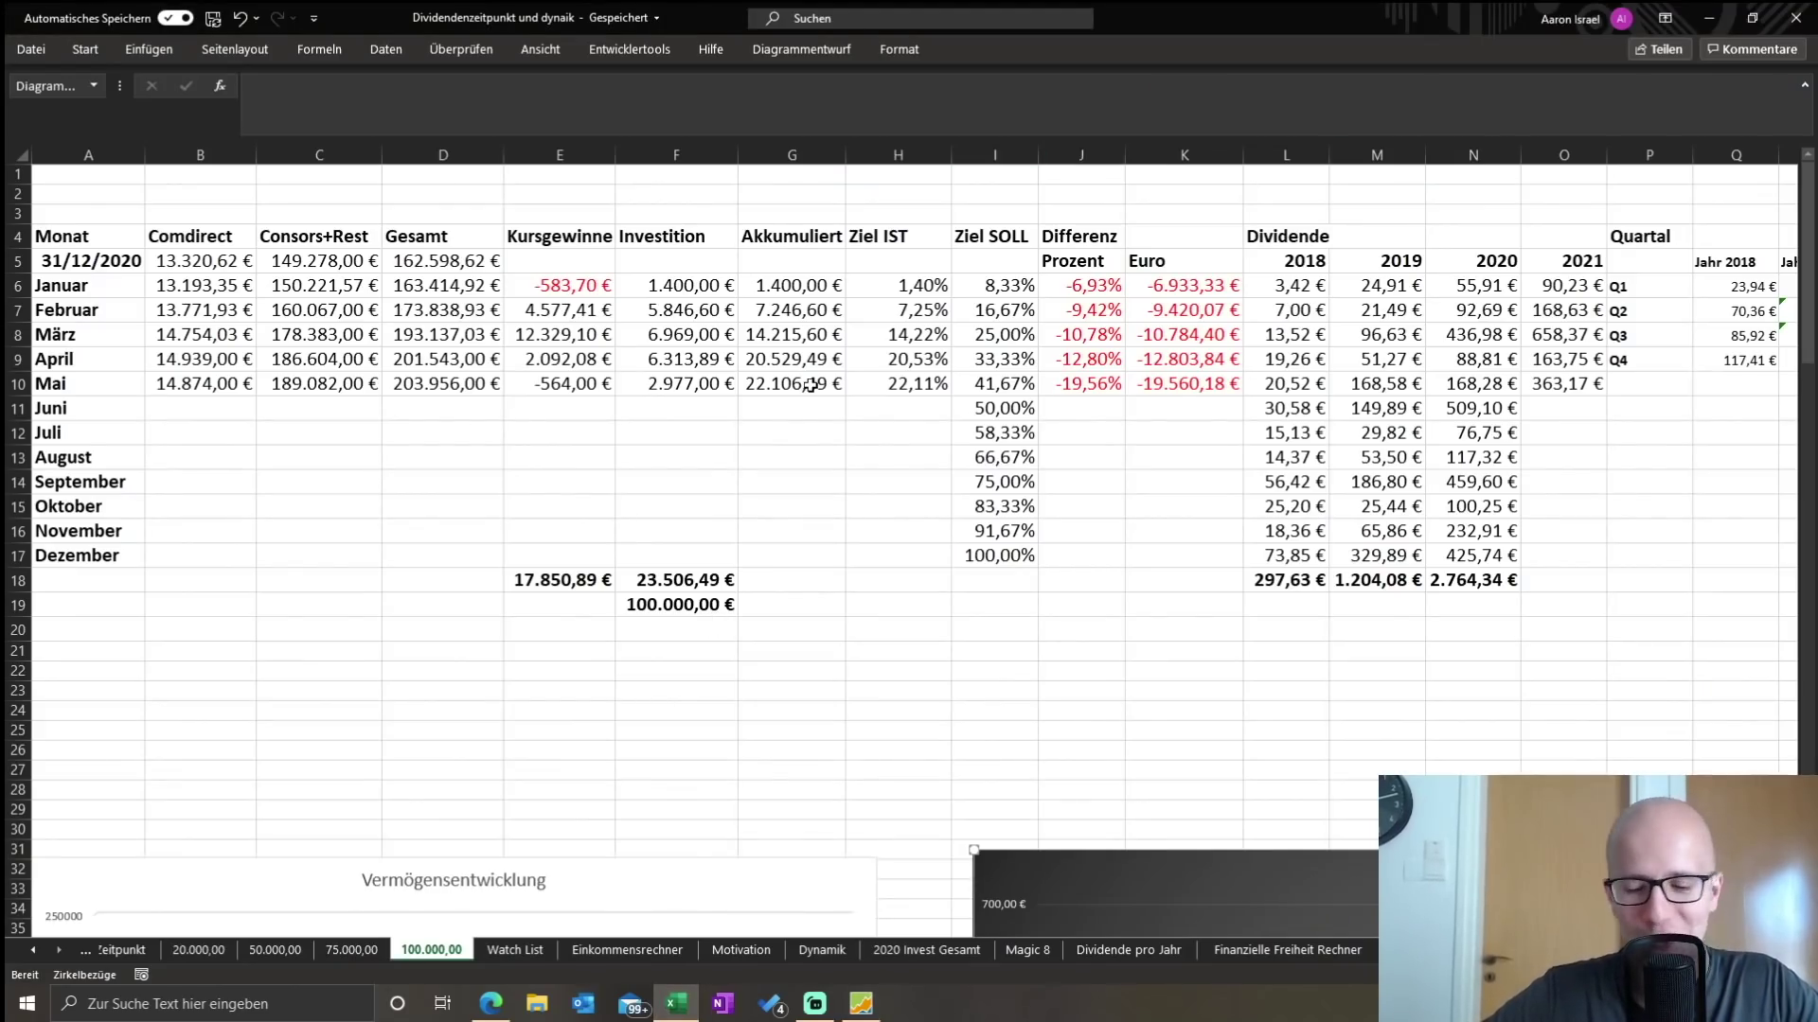
{"action": "left_click", "coordinate": [860, 1004]}
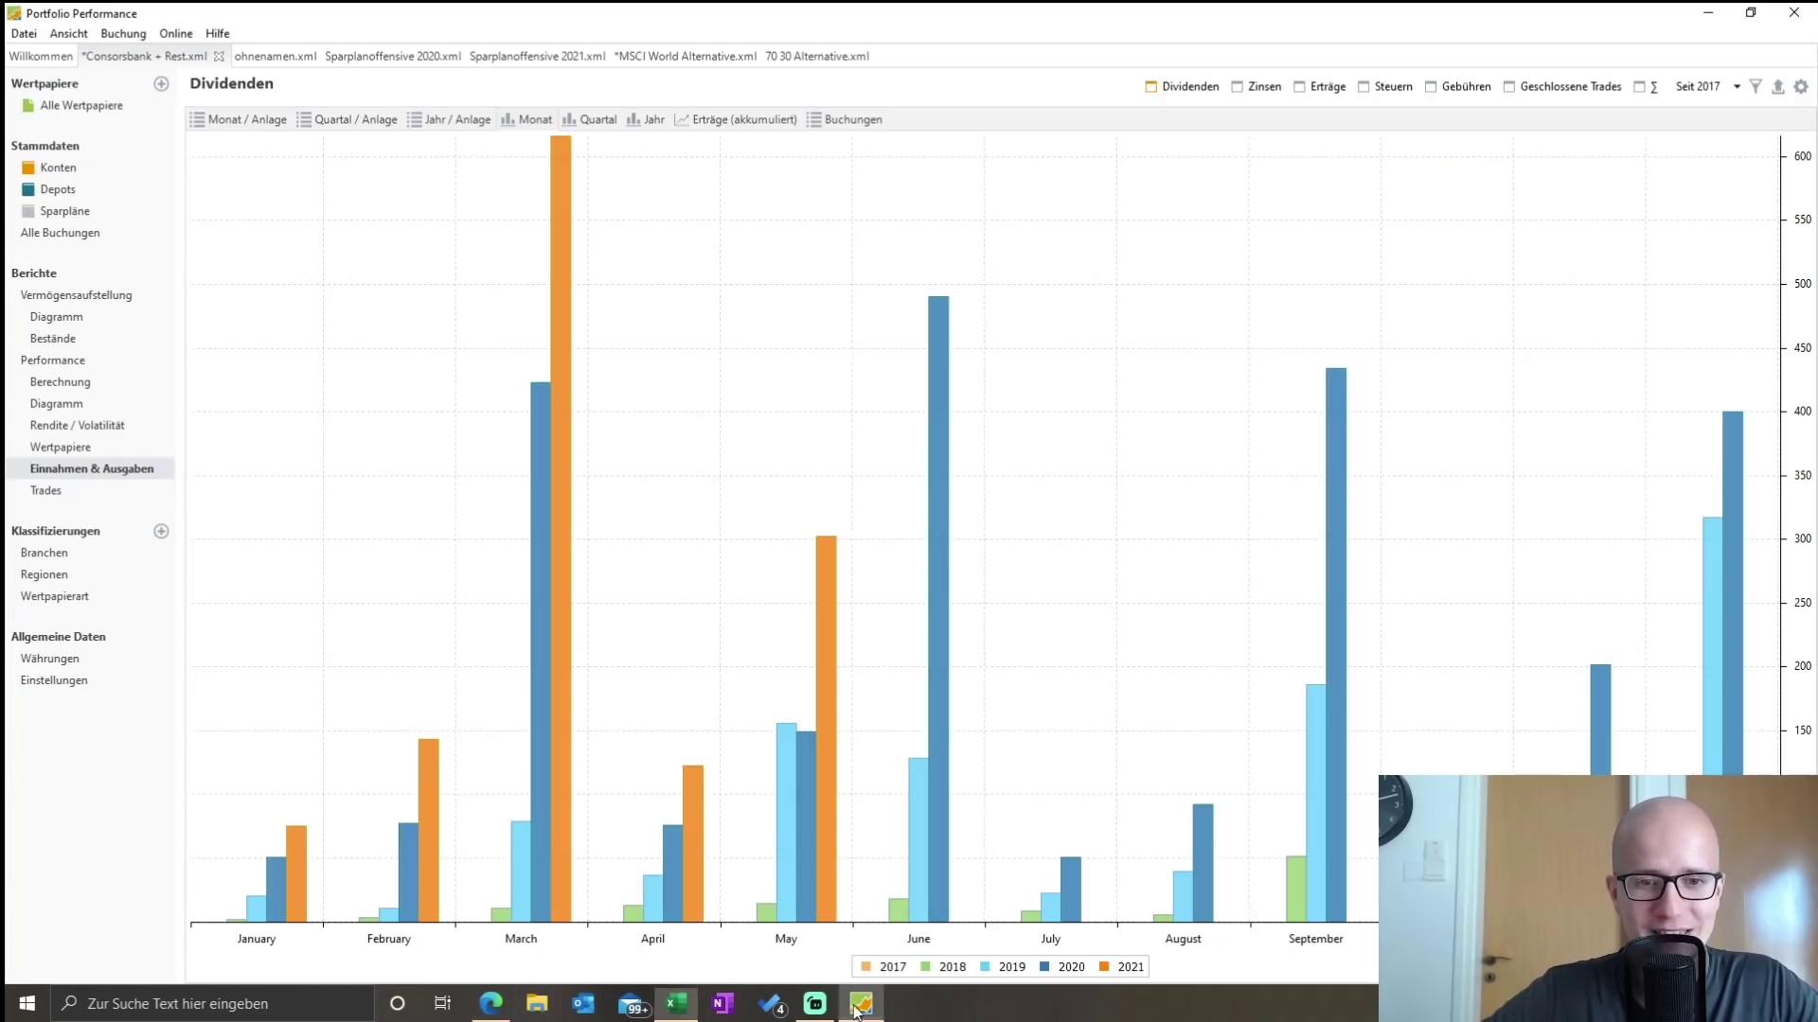
{"action": "left_click", "coordinate": [78, 447]}
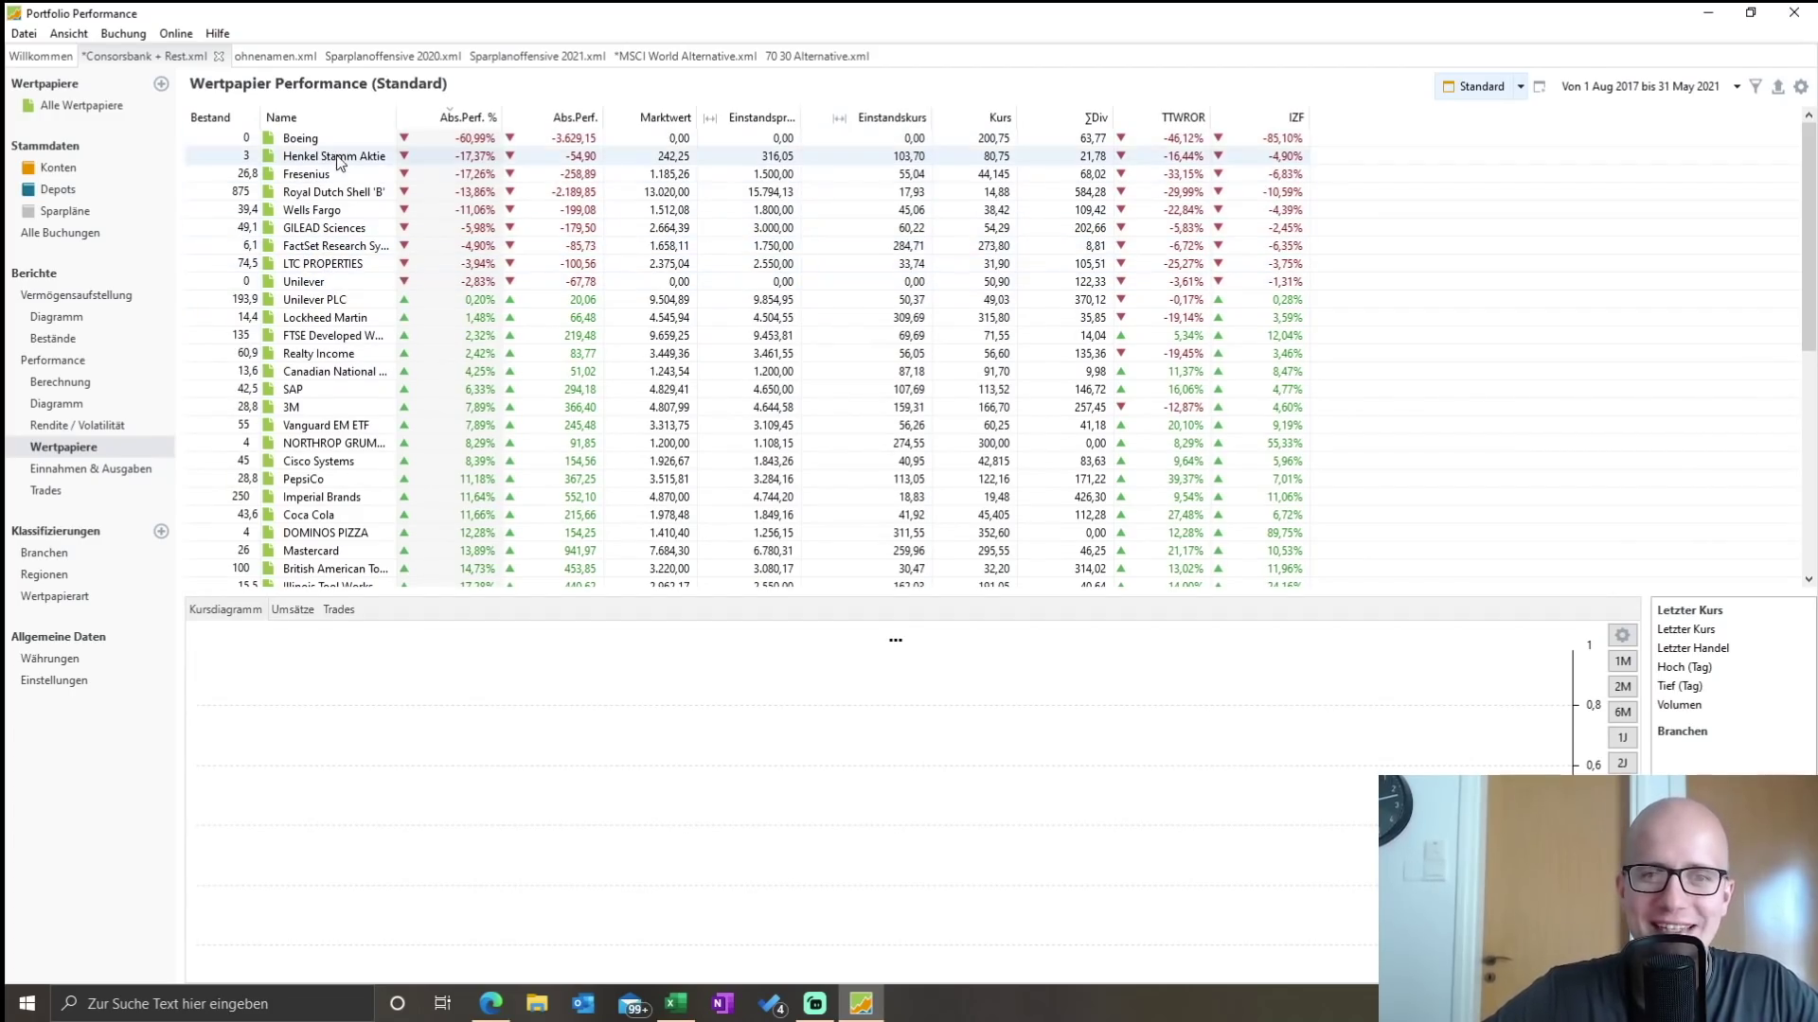
{"action": "scroll", "coordinate": [331, 174], "scroll_direction": "down", "scroll_amount": 8}
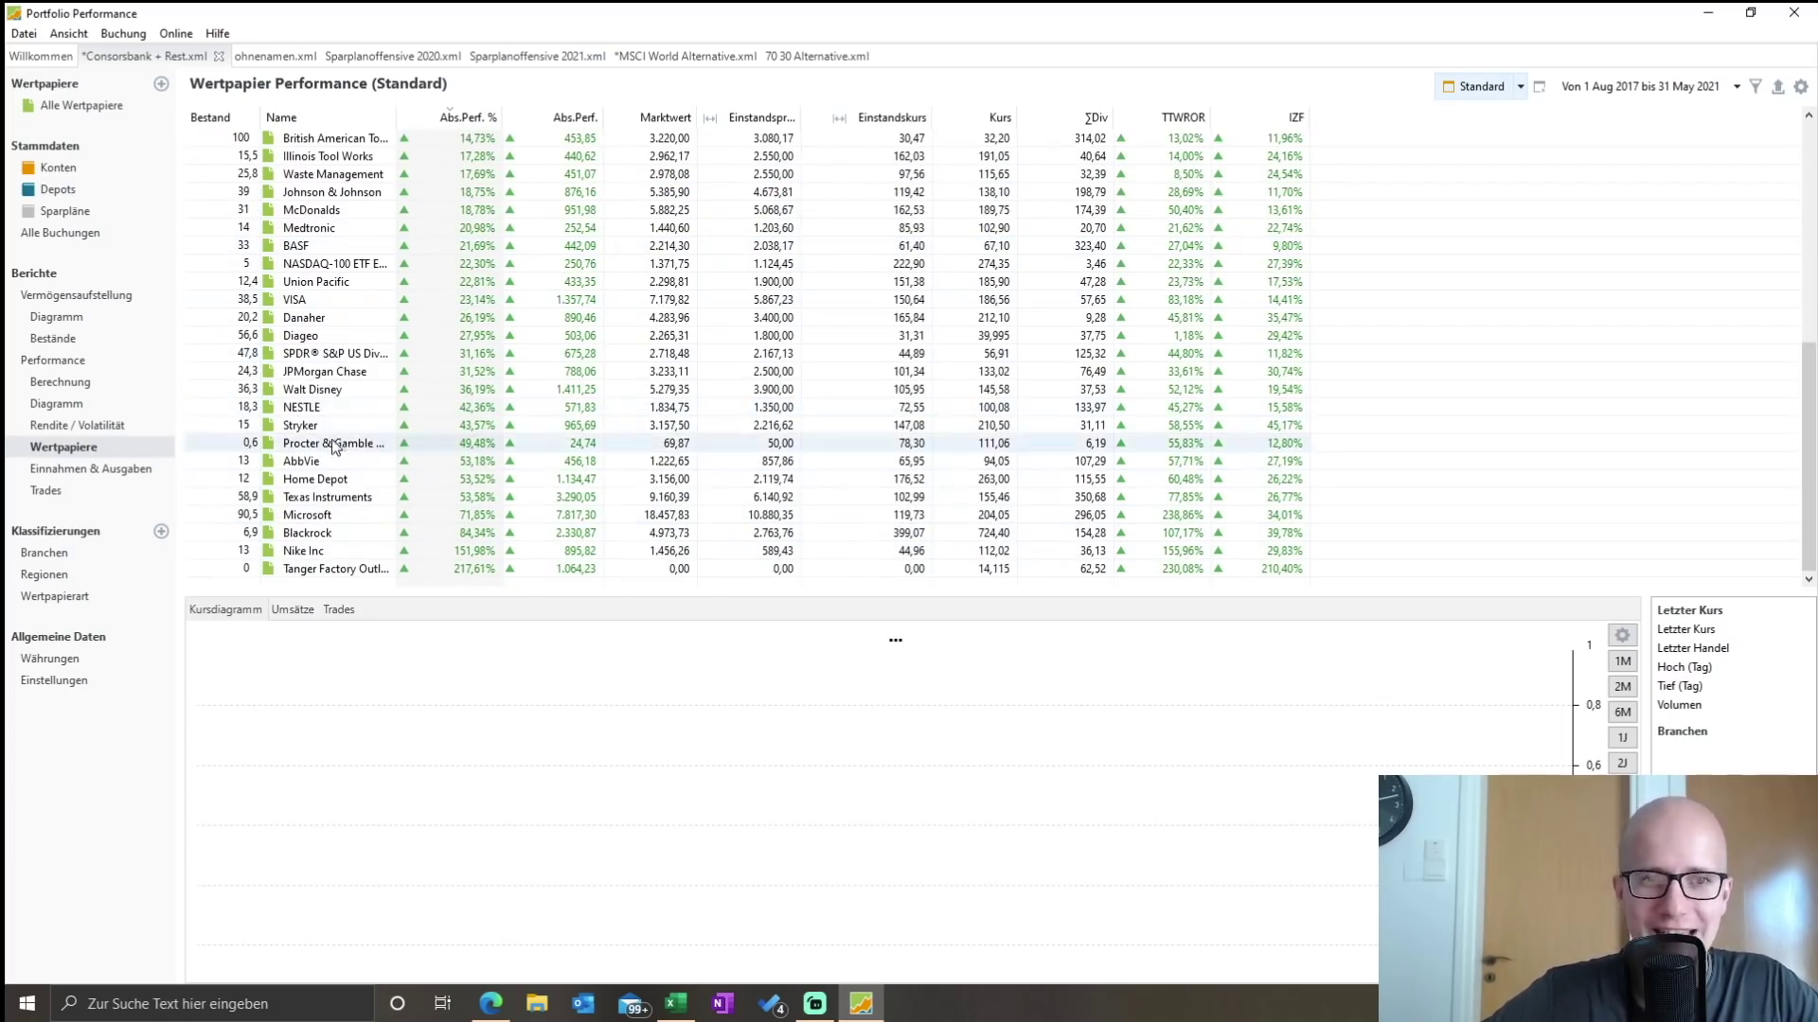
{"action": "scroll", "coordinate": [330, 445], "scroll_direction": "up", "scroll_amount": 4}
{"action": "scroll", "coordinate": [869, 371], "scroll_direction": "down", "scroll_amount": 4}
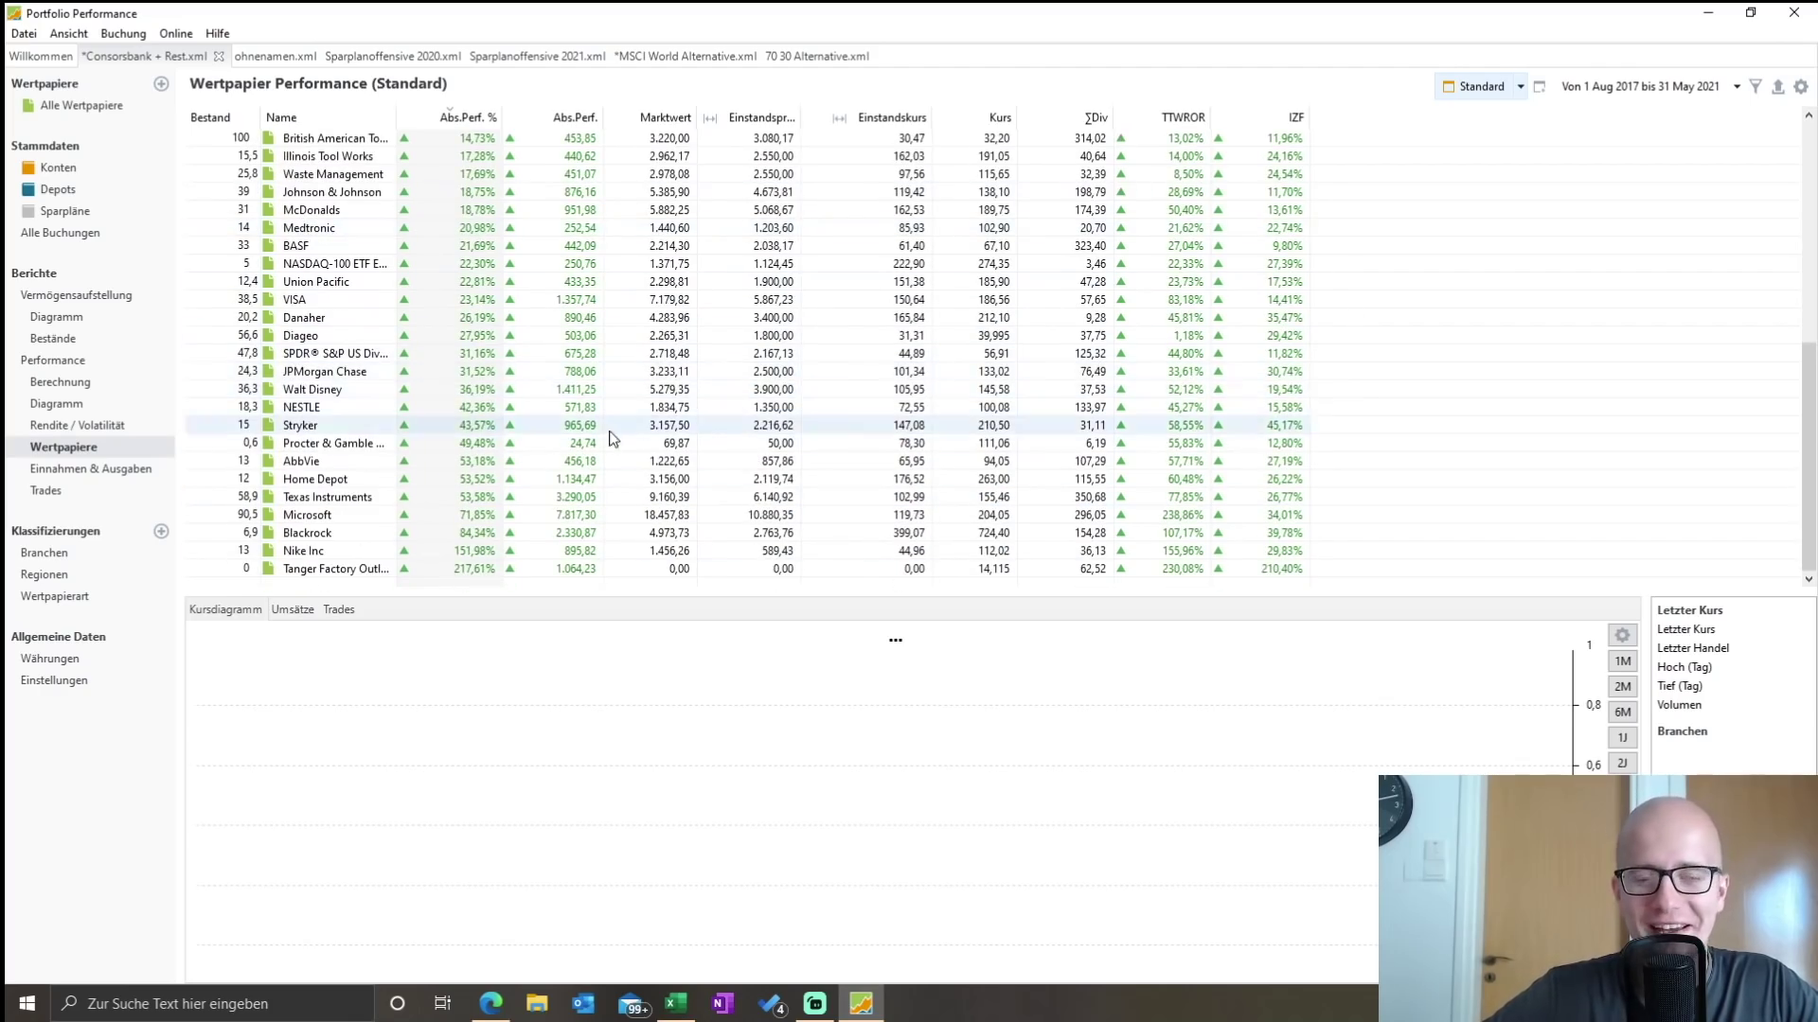
{"action": "scroll", "coordinate": [422, 438], "scroll_direction": "up", "scroll_amount": 6}
{"action": "scroll", "coordinate": [421, 435], "scroll_direction": "up", "scroll_amount": 2}
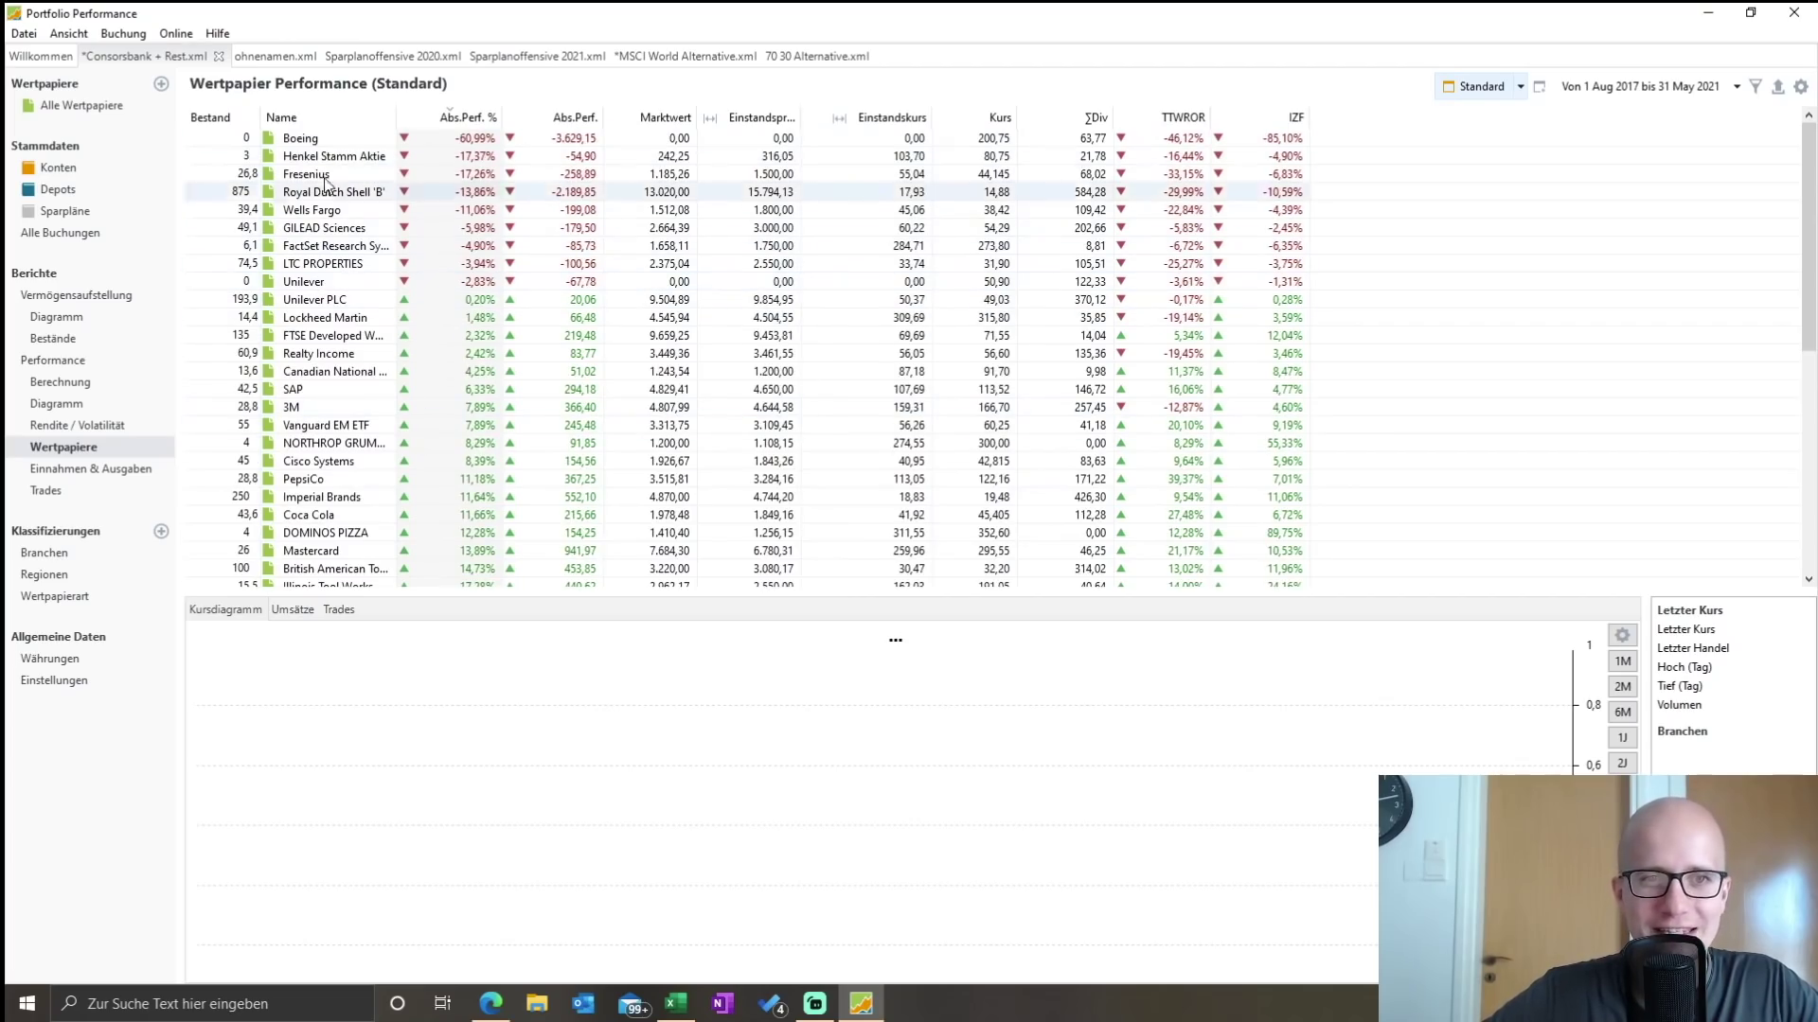
{"action": "scroll", "coordinate": [328, 284], "scroll_direction": "down", "scroll_amount": 8}
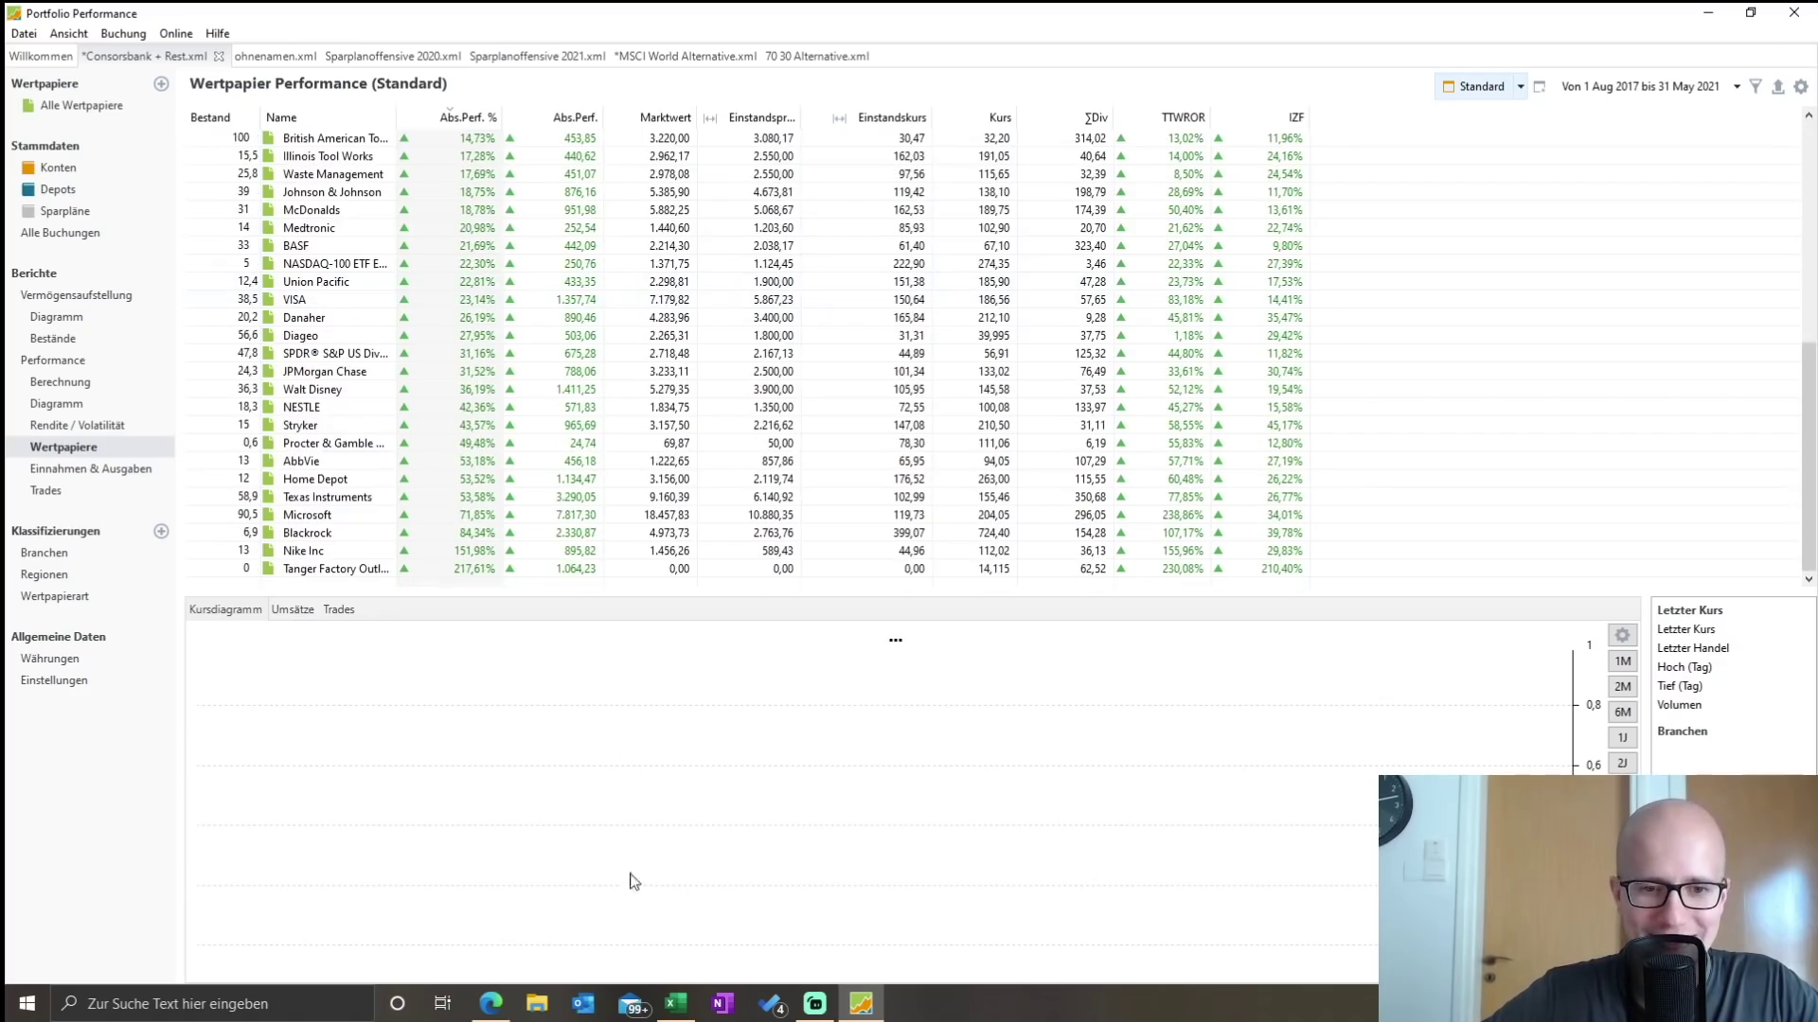
- Switch to the Excel workbook and inspect the May Kursgewinne formula in cell E10 of the 100.000,00 sheet
{"action": "left_click", "coordinate": [676, 1003]}
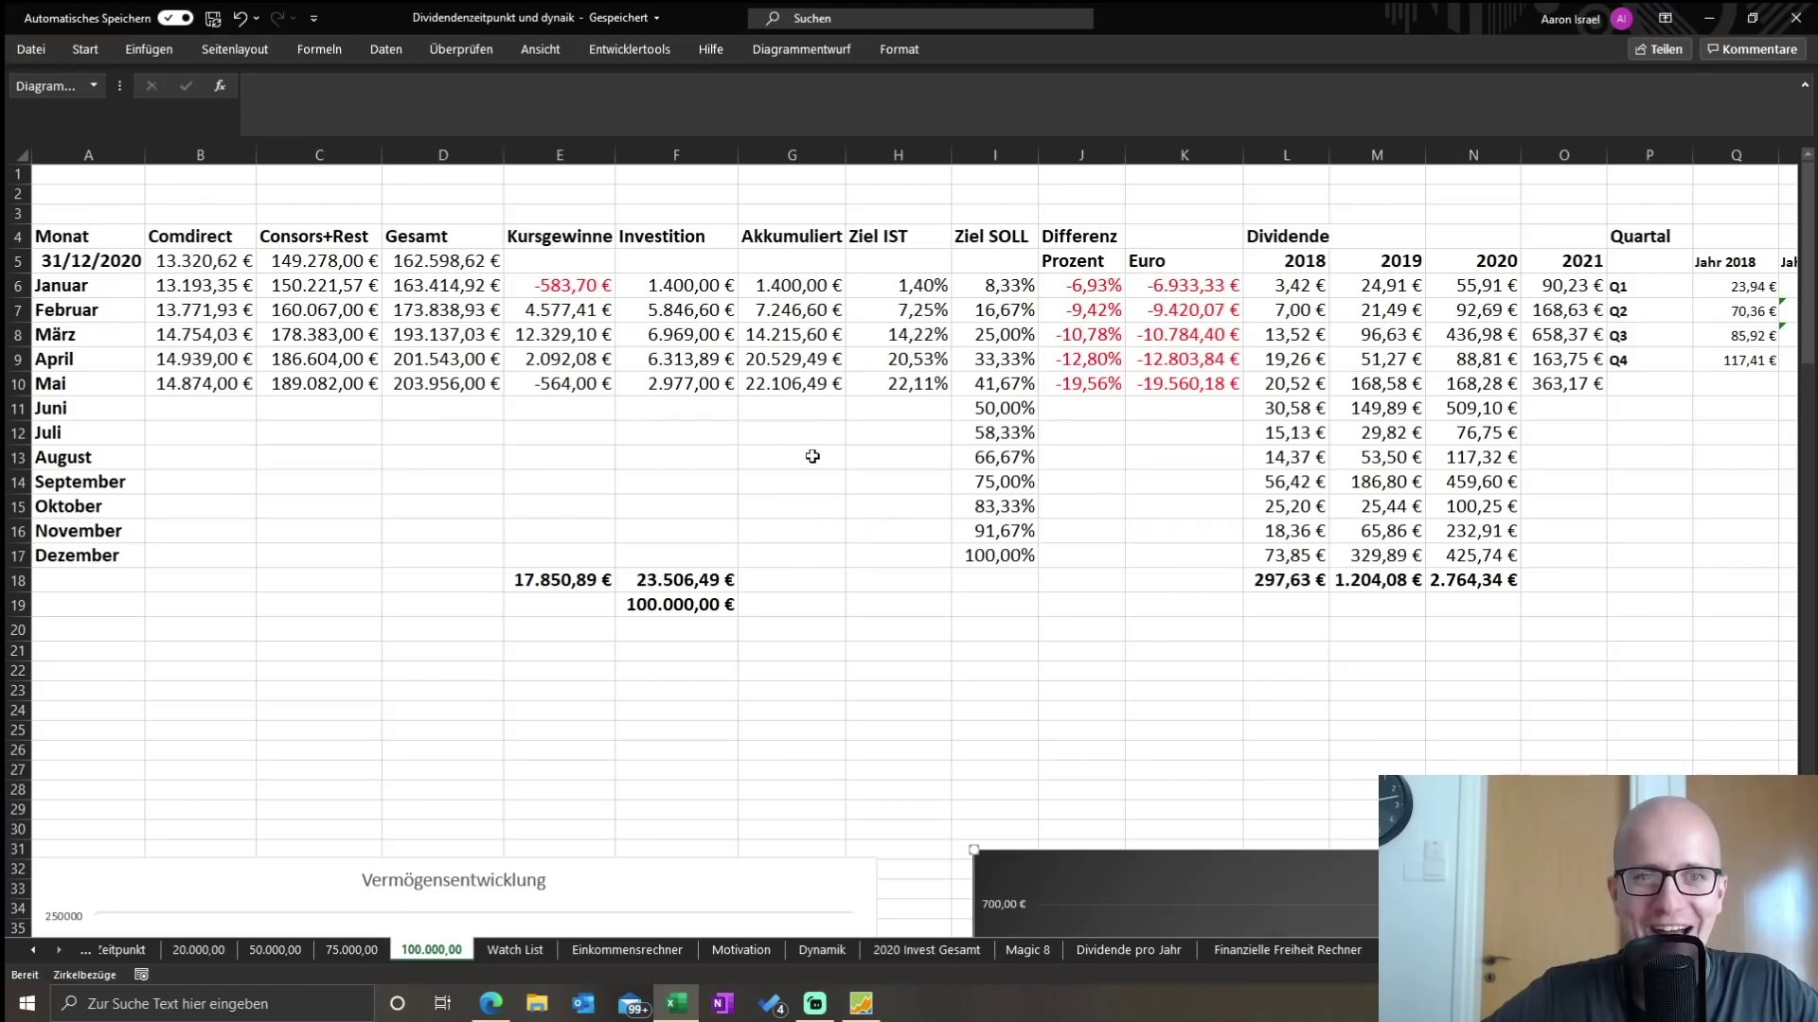
{"action": "left_click", "coordinate": [576, 385]}
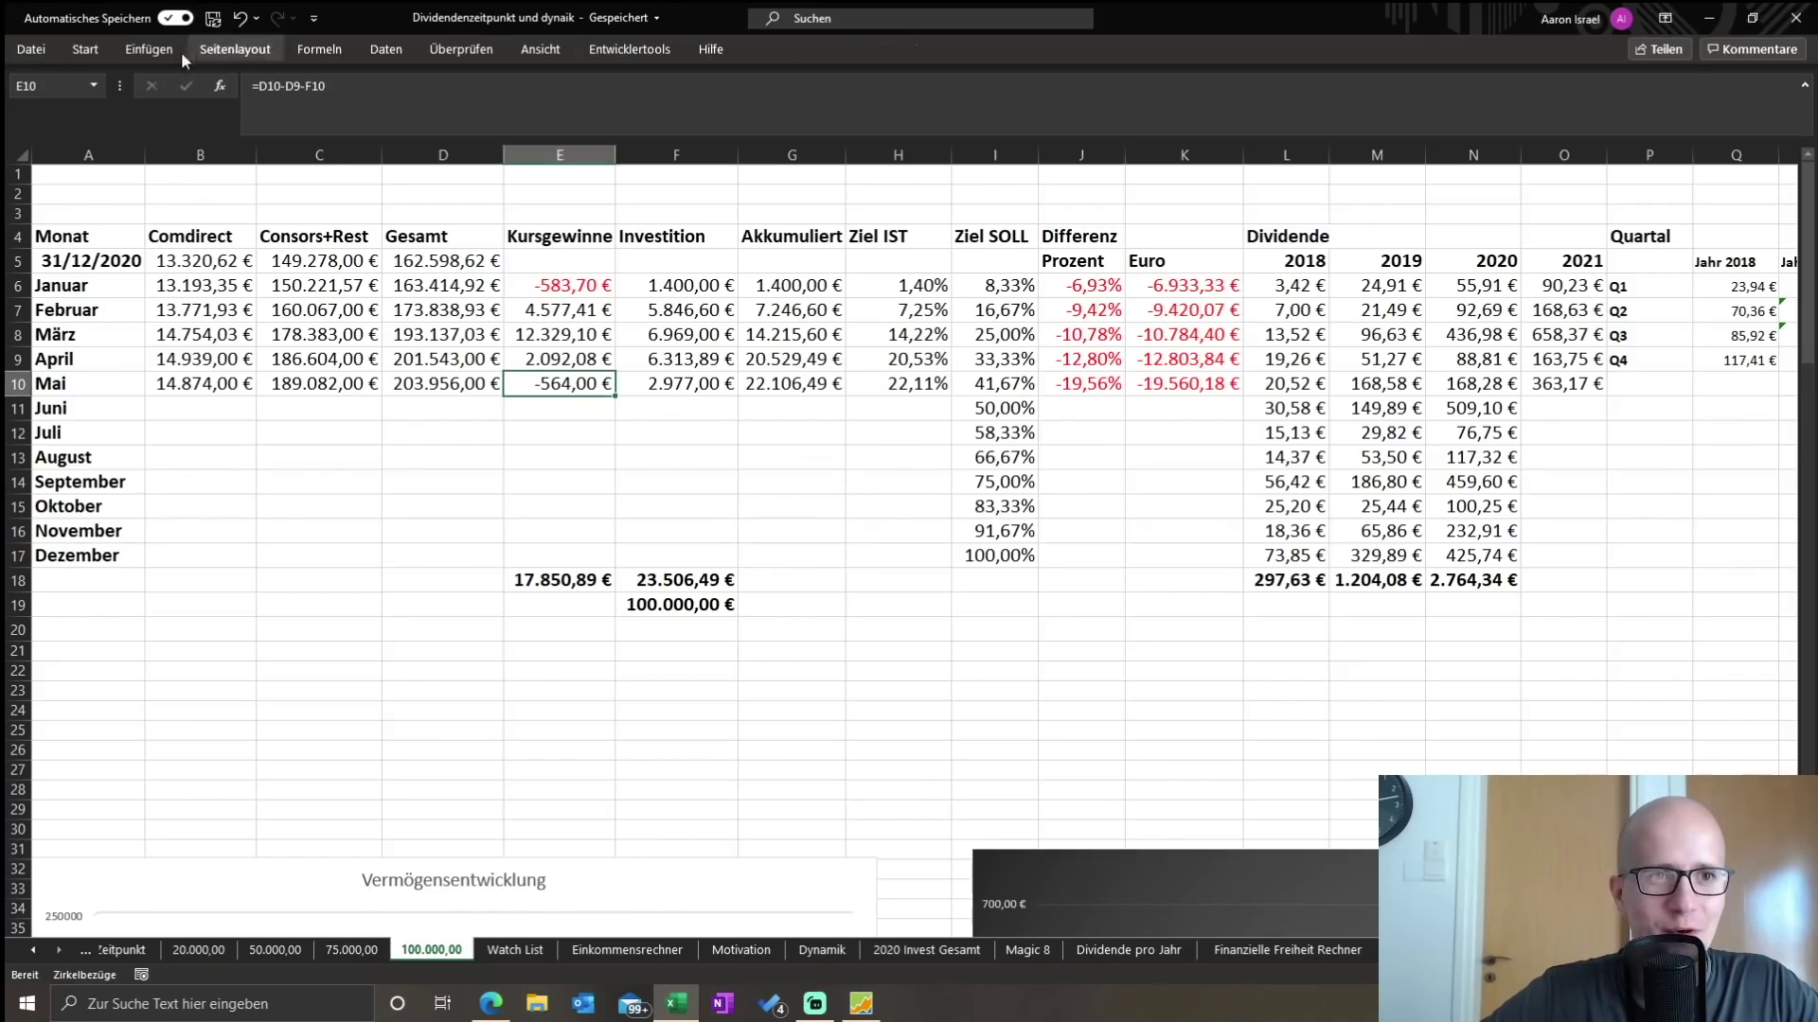
{"action": "left_click", "coordinate": [99, 45]}
{"action": "left_click", "coordinate": [374, 119]}
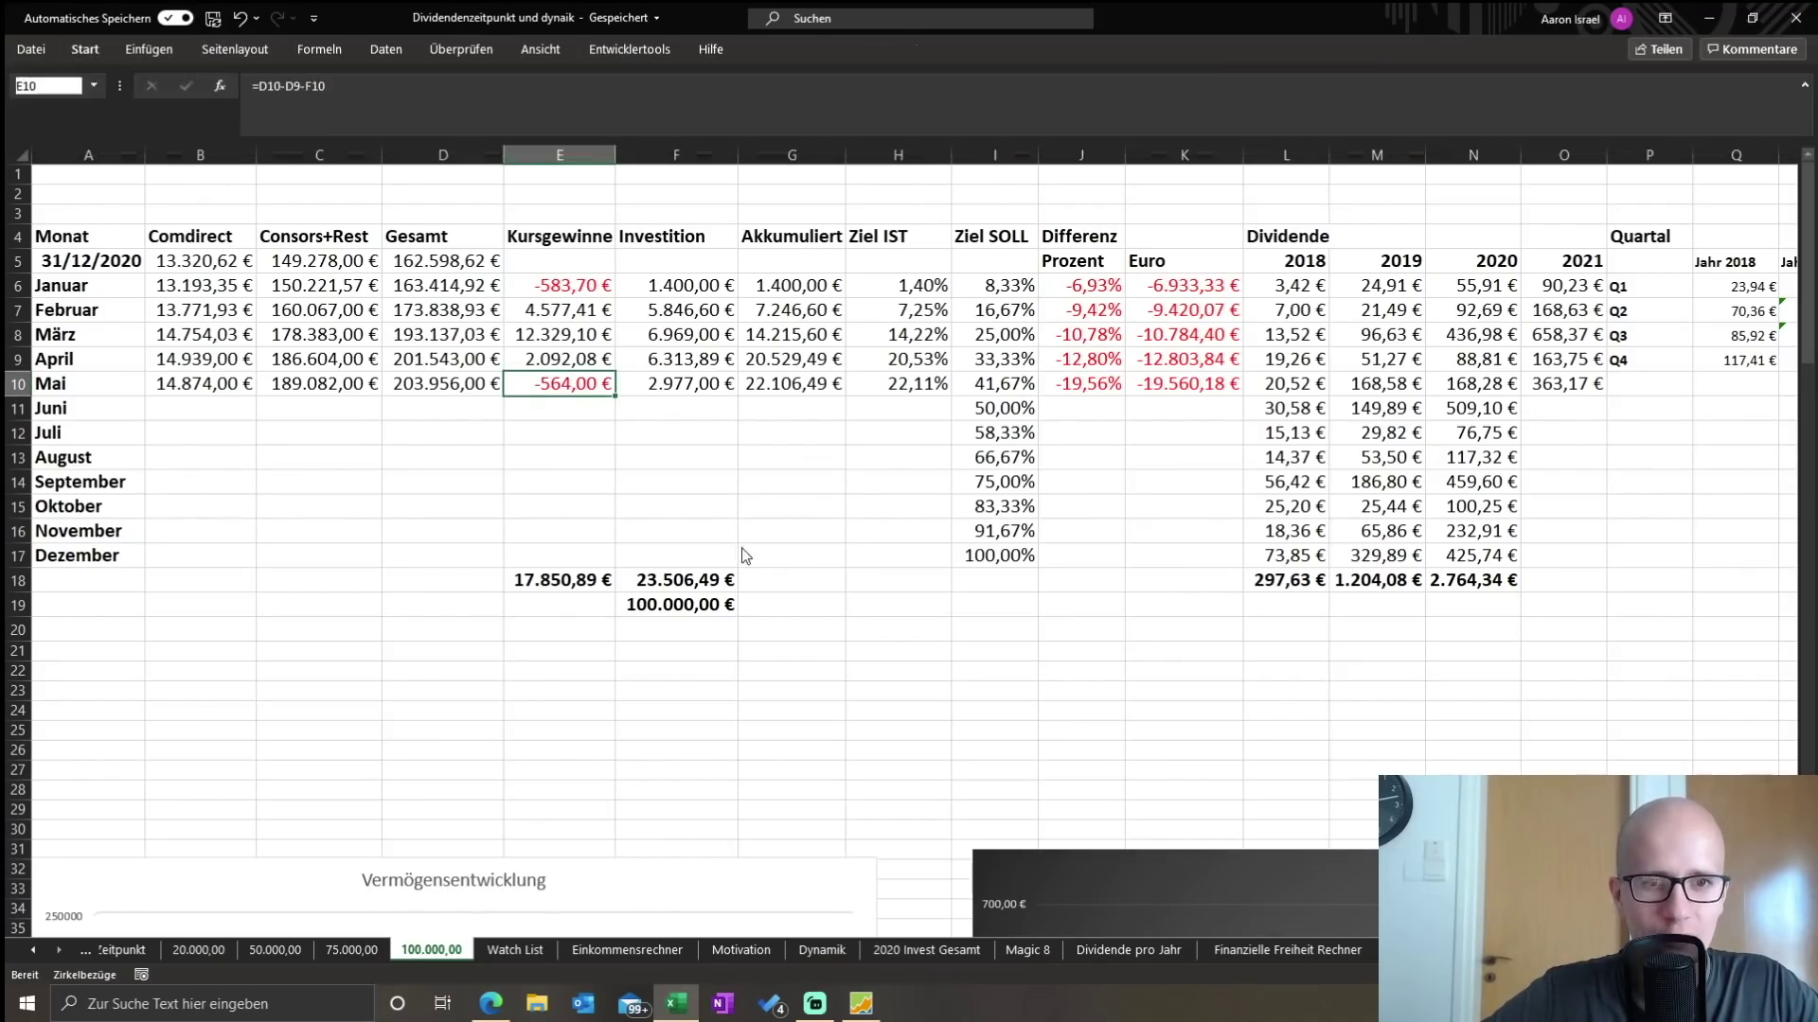
{"action": "left_click", "coordinate": [1257, 666]}
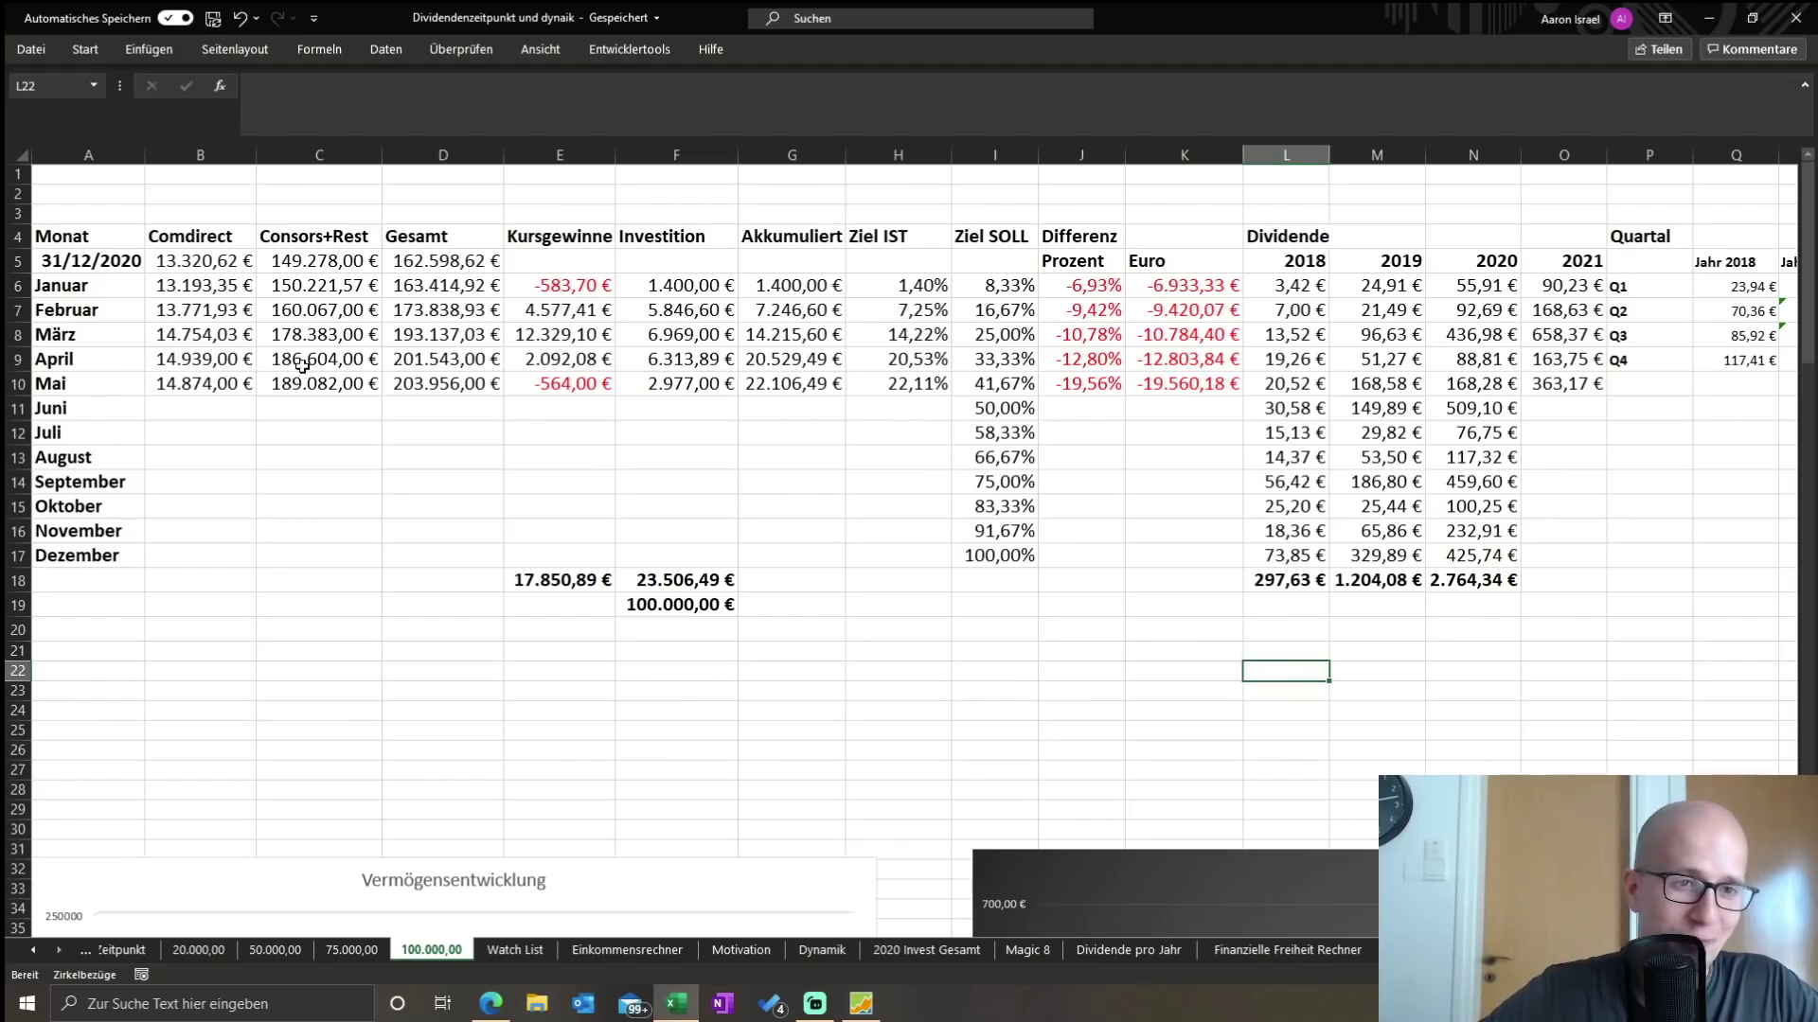
- Review the May portfolio values in the Comdirect, Consors+Rest and Gesamt columns
{"action": "left_click", "coordinate": [248, 383]}
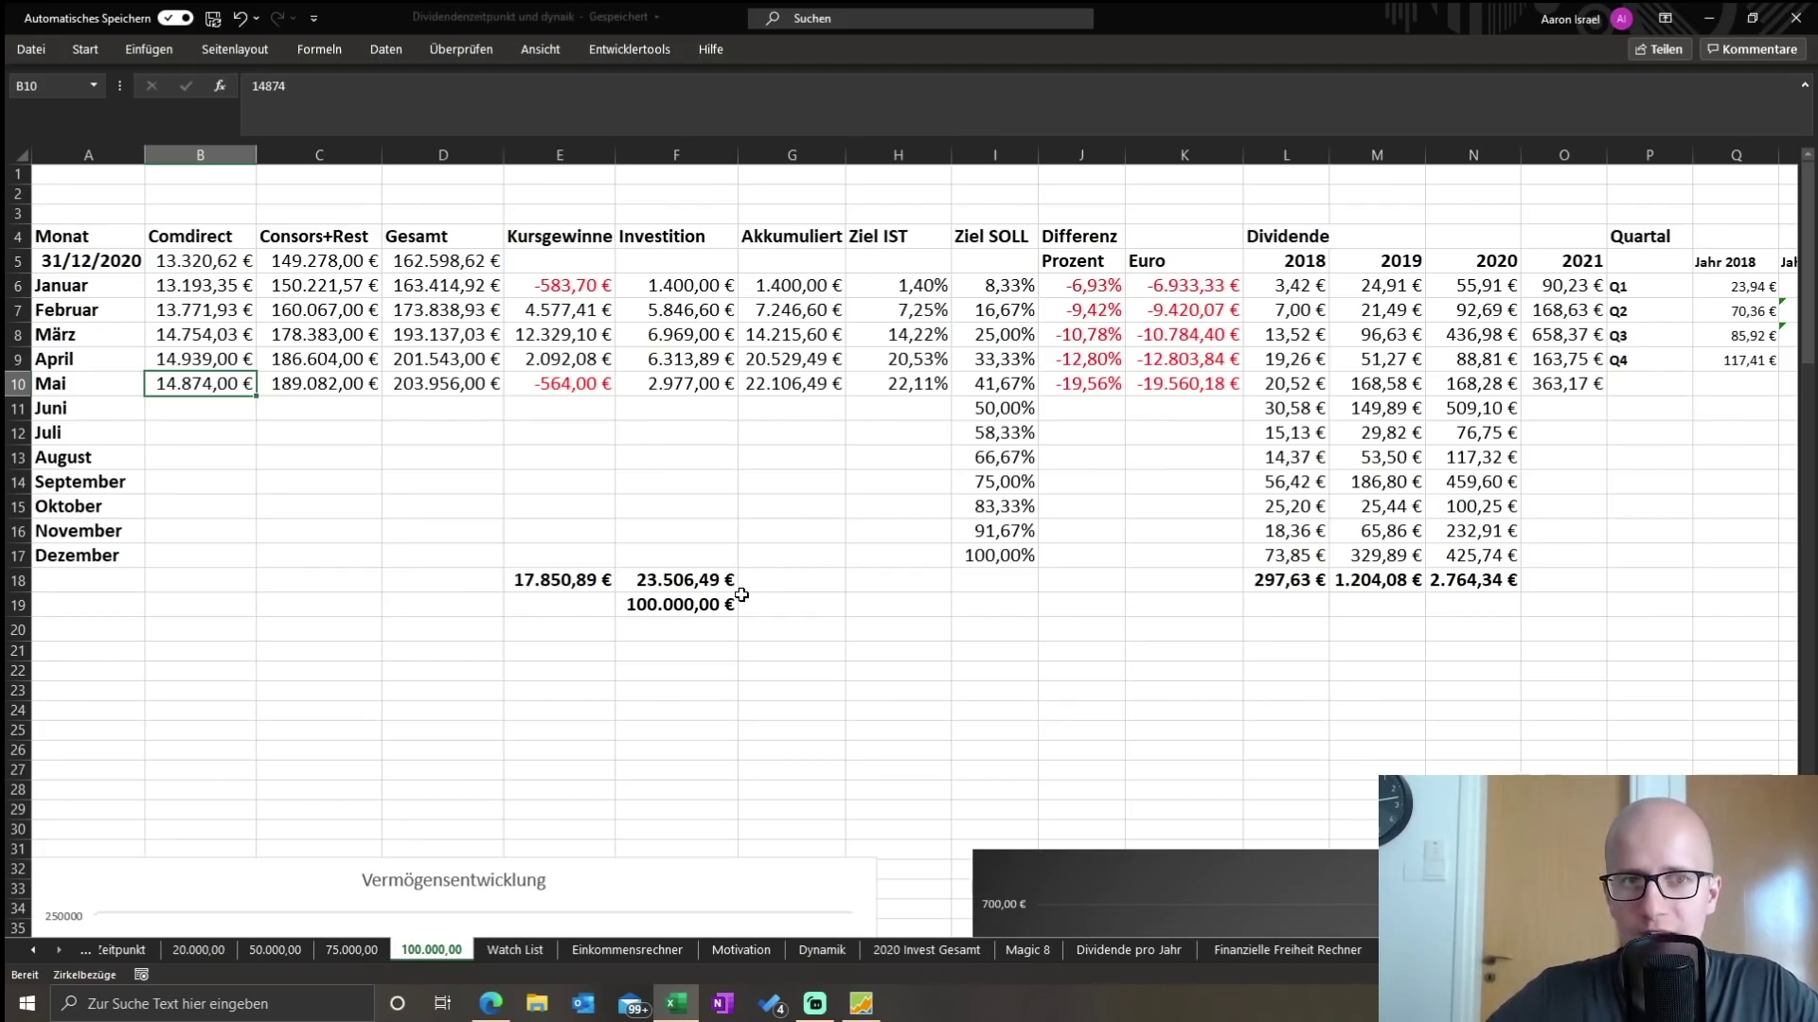
{"action": "key", "text": "Tab"}
{"action": "left_click", "coordinate": [317, 417]}
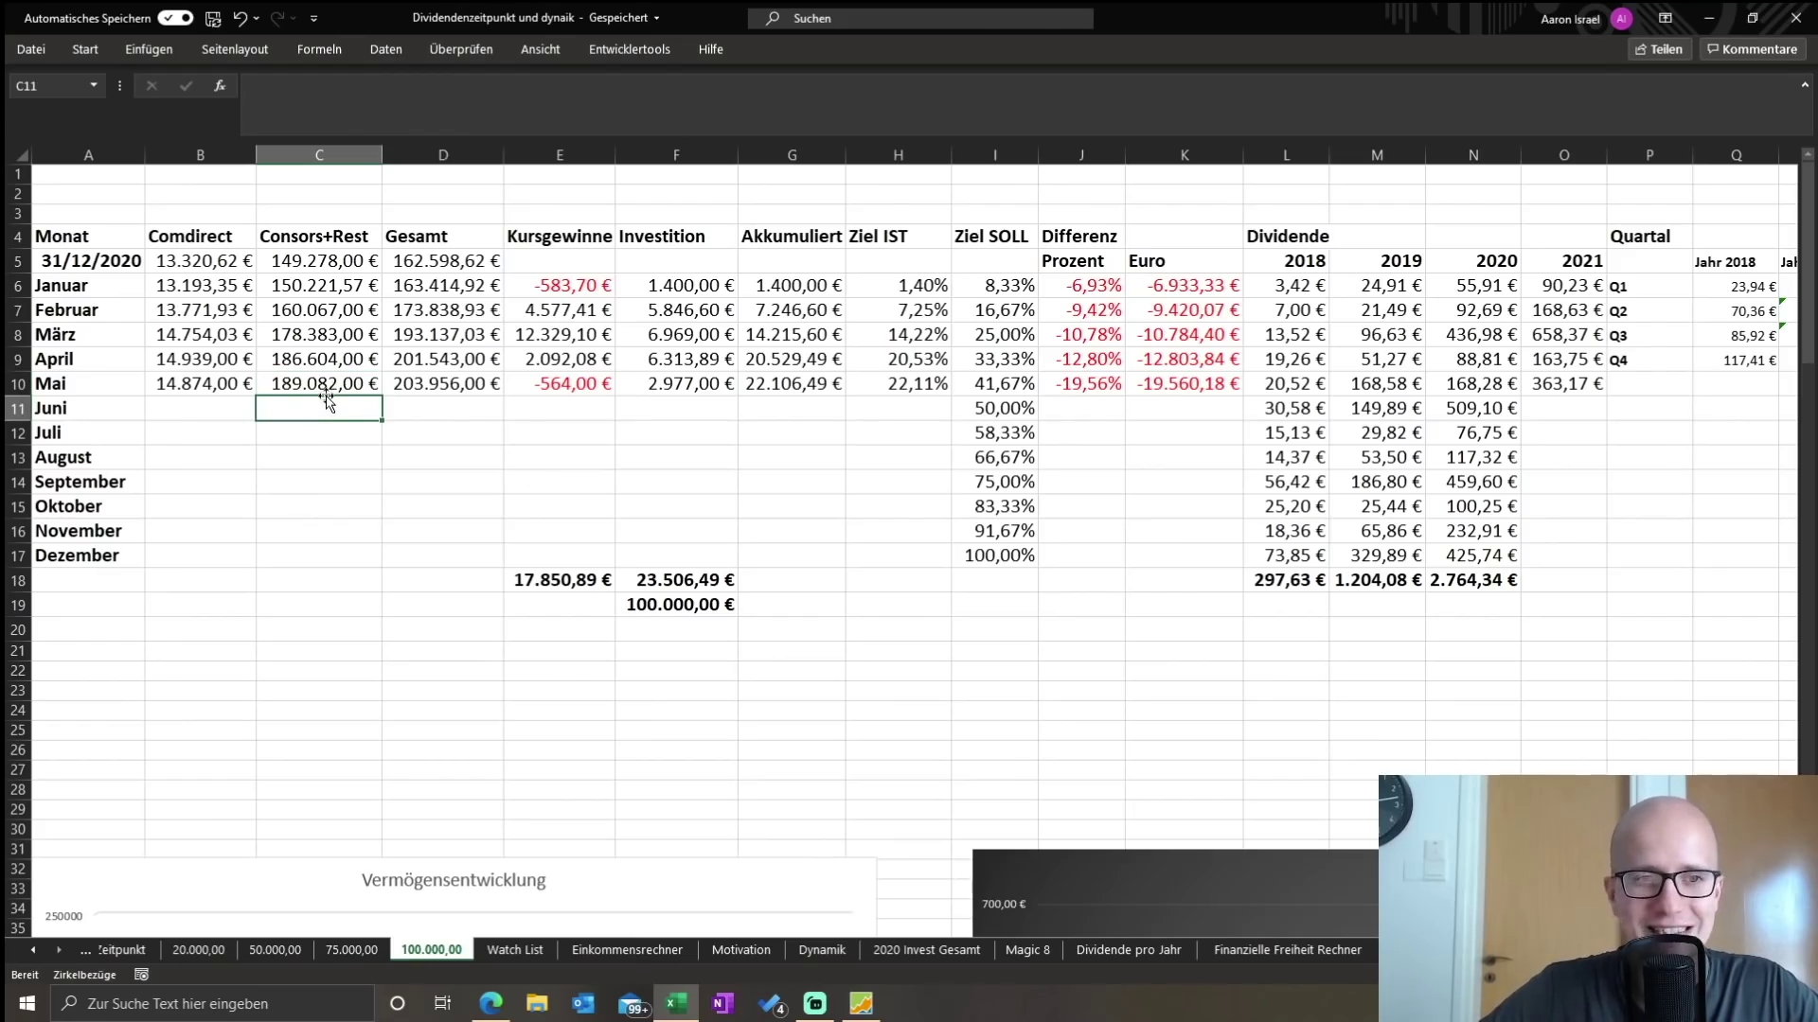
{"action": "left_click", "coordinate": [445, 393]}
{"action": "left_click", "coordinate": [442, 418]}
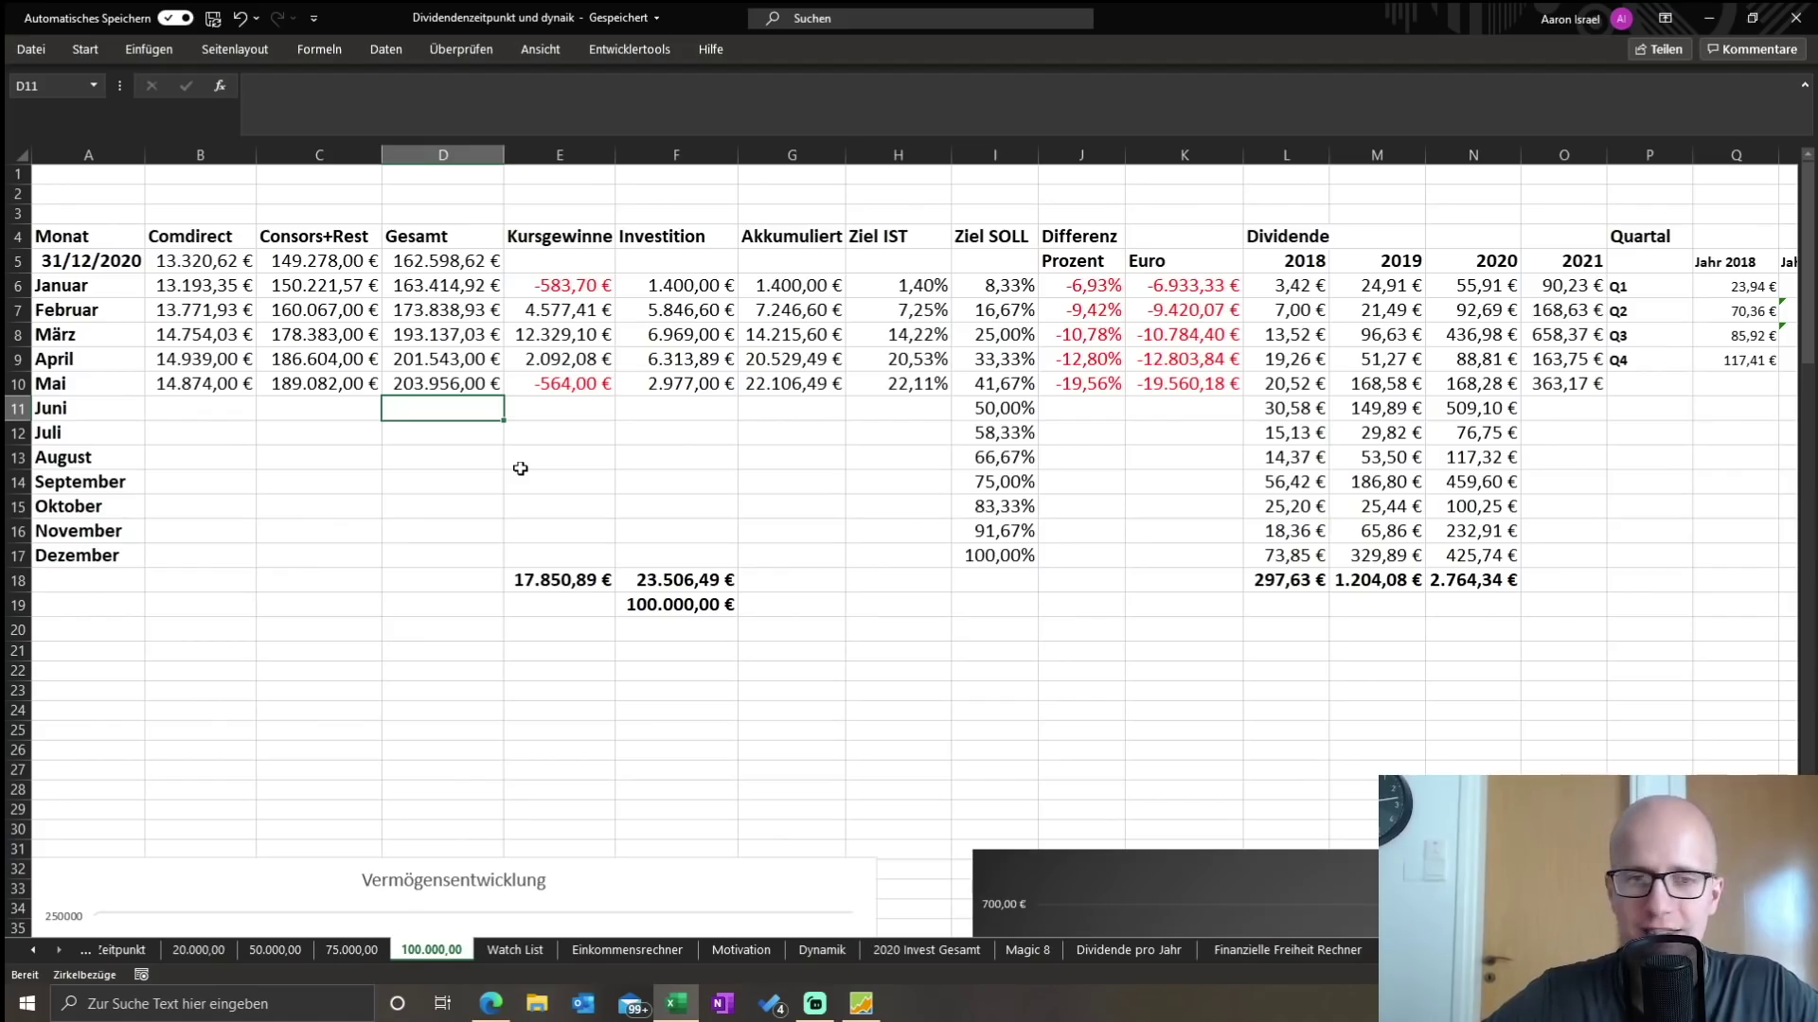
- Compare the May Kursgewinne in E10 with the May Investition in F10
{"action": "key", "text": "Right"}
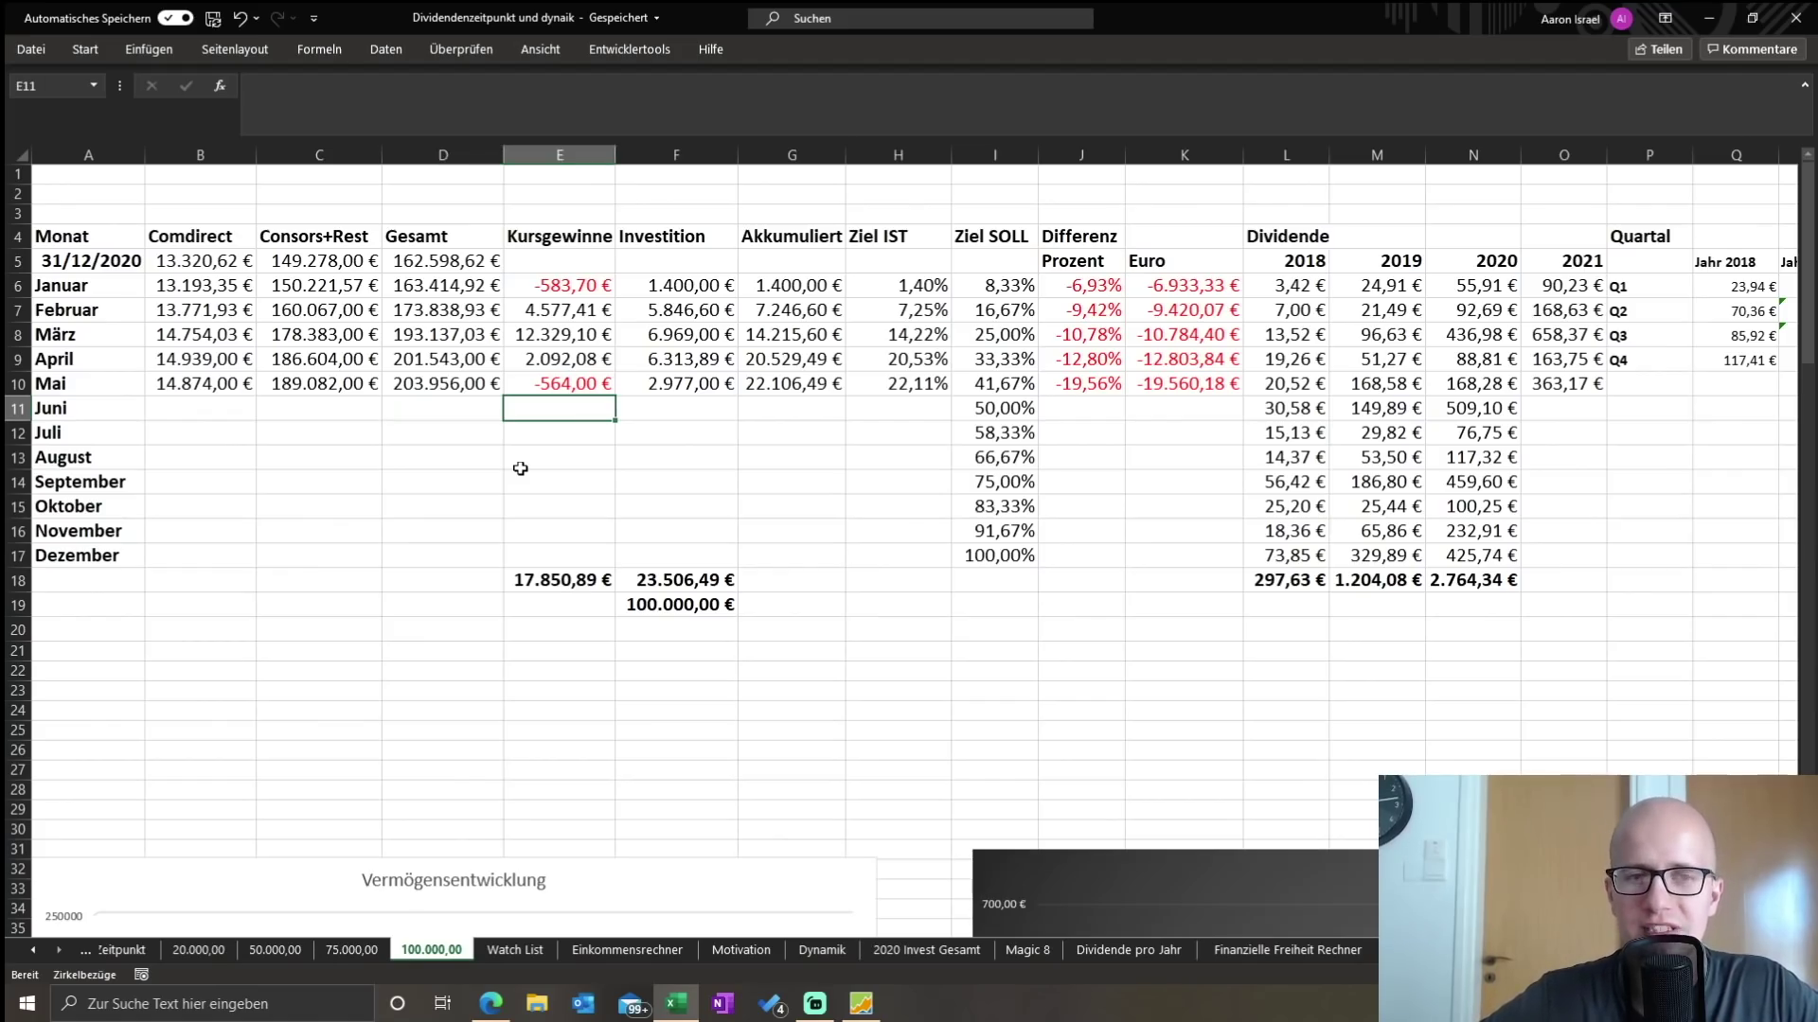
{"action": "key", "text": "Up"}
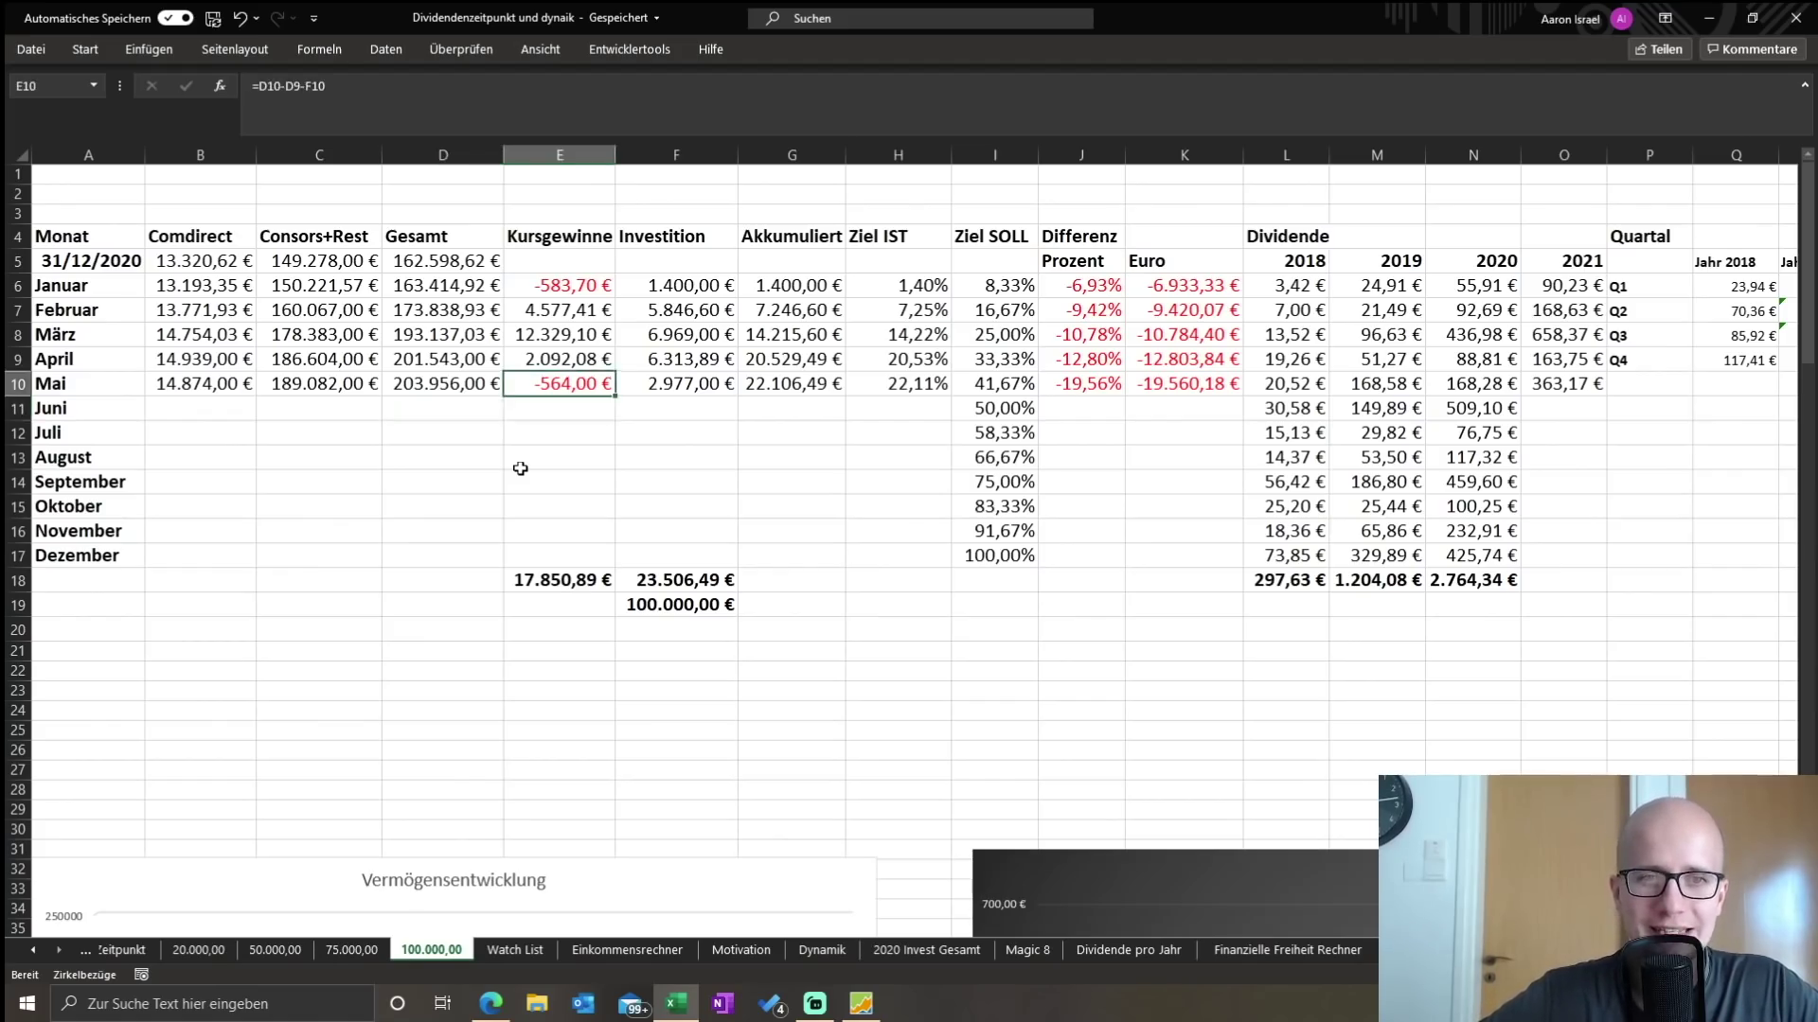
{"action": "key", "text": "Right"}
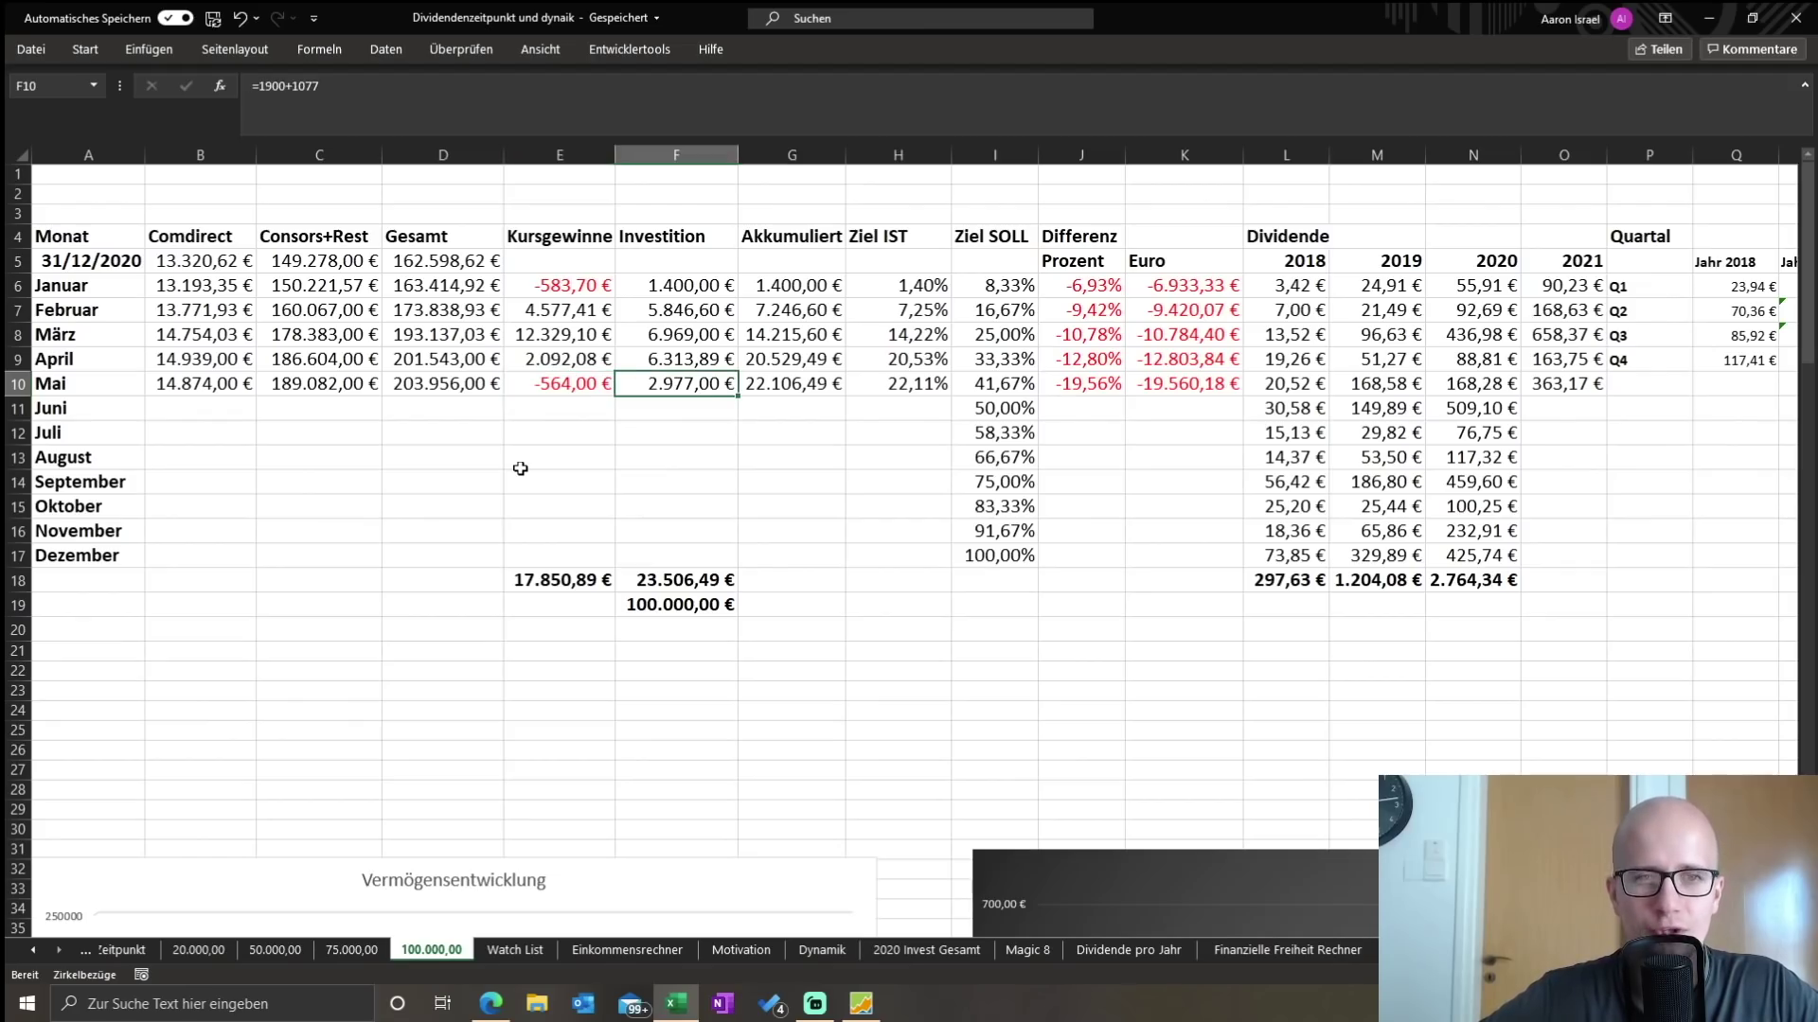
{"action": "key", "text": "Down"}
{"action": "key", "text": "Left"}
{"action": "key", "text": "Up"}
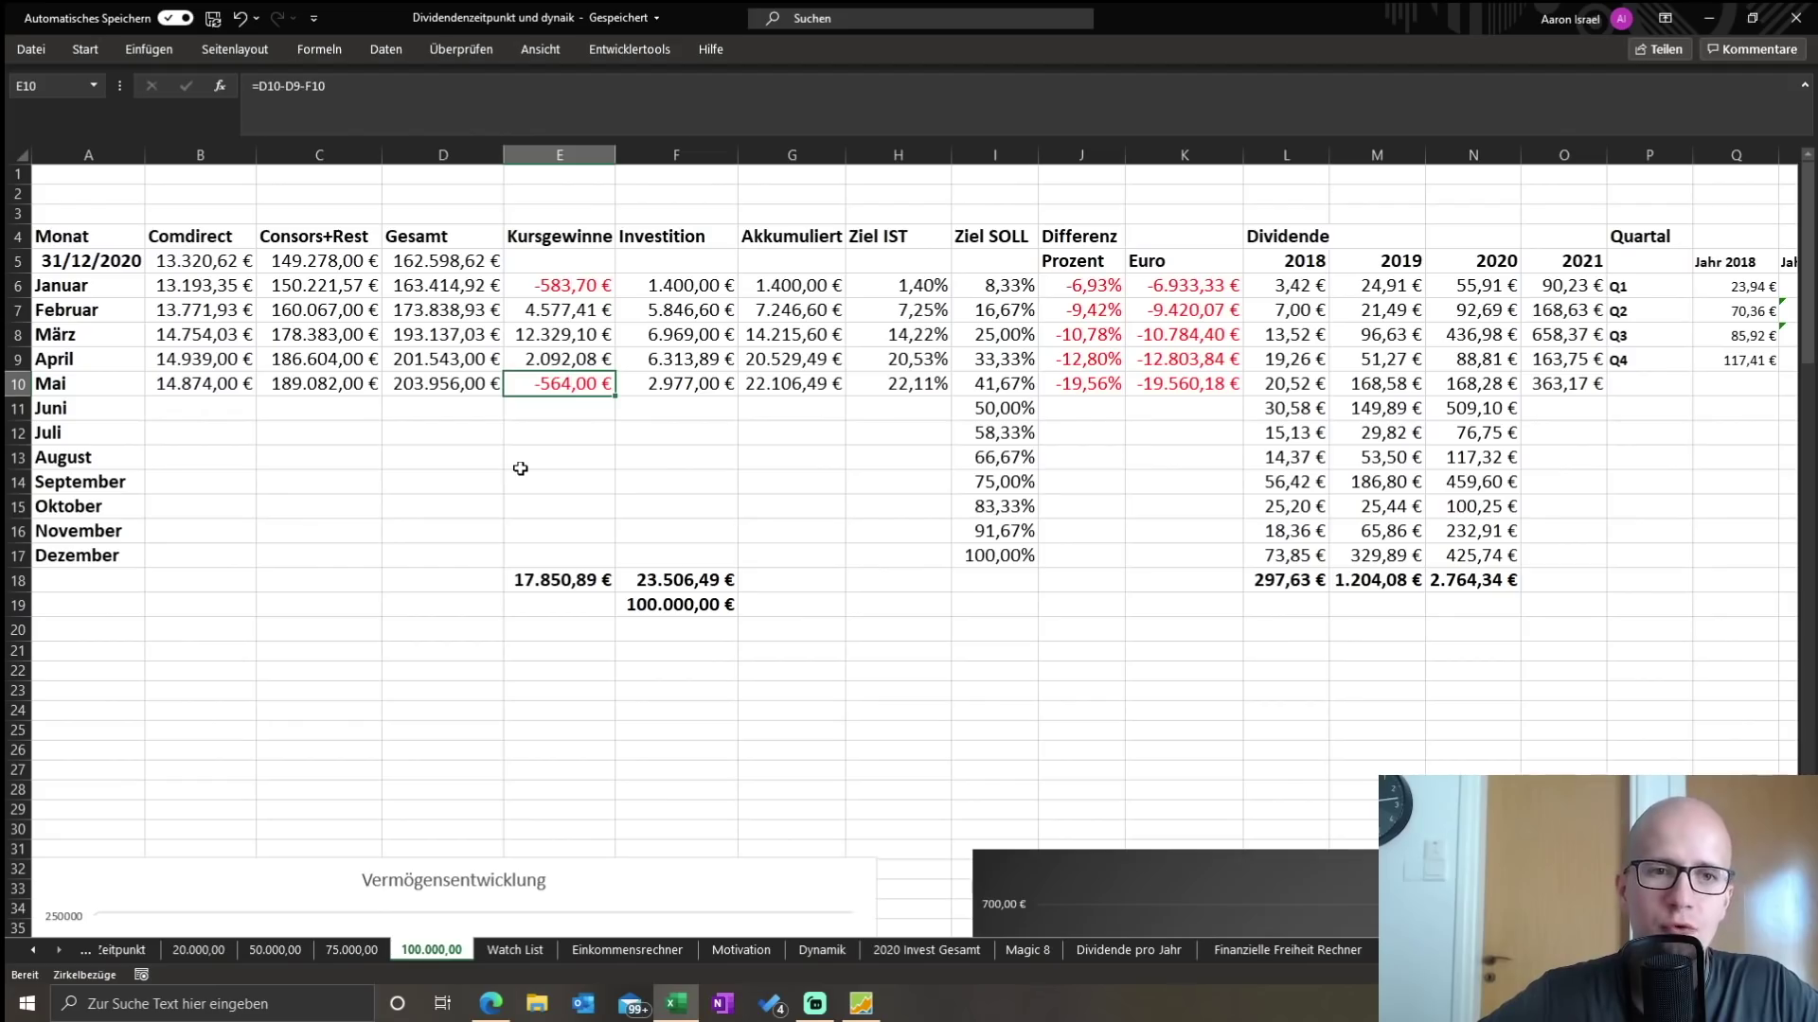
{"action": "key", "text": "Down"}
{"action": "key", "text": "Down"}
{"action": "key", "text": "Down"}
{"action": "key", "text": "Down"}
{"action": "key", "text": "Down"}
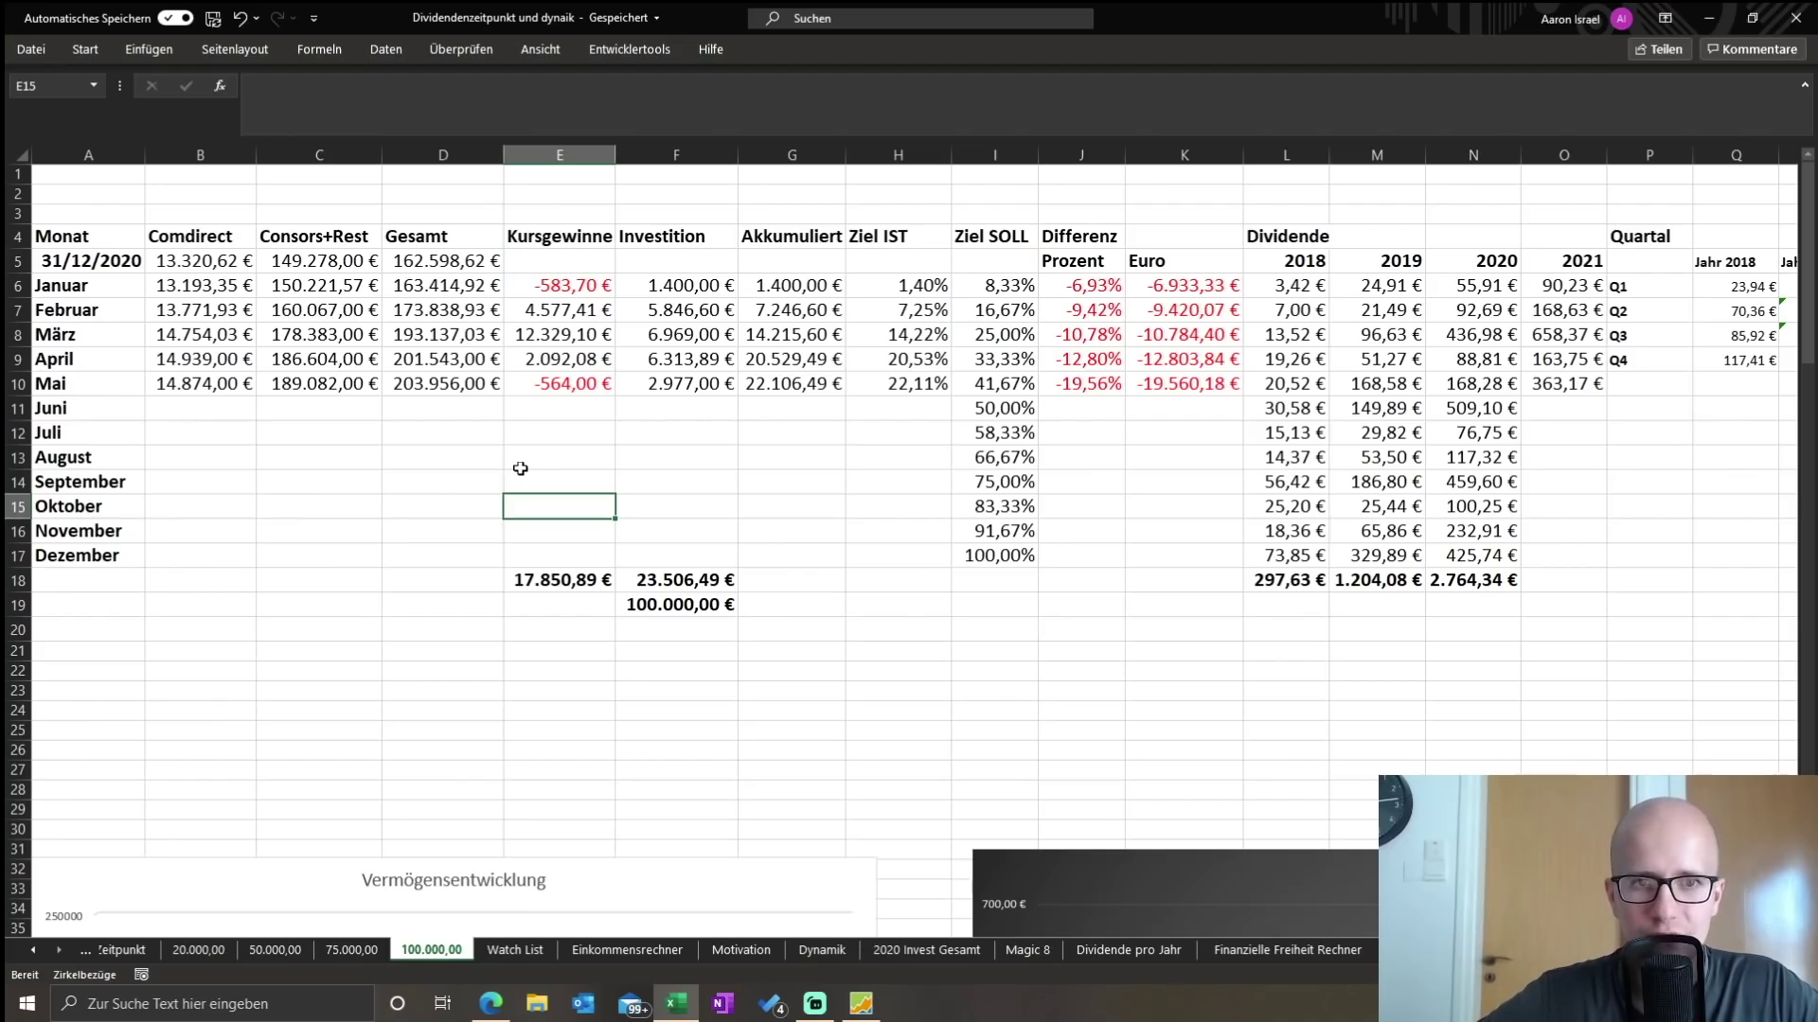
{"action": "key", "text": "Right"}
{"action": "key", "text": "Up"}
{"action": "key", "text": "Up"}
{"action": "key", "text": "Up"}
{"action": "key", "text": "Up"}
{"action": "key", "text": "Up"}
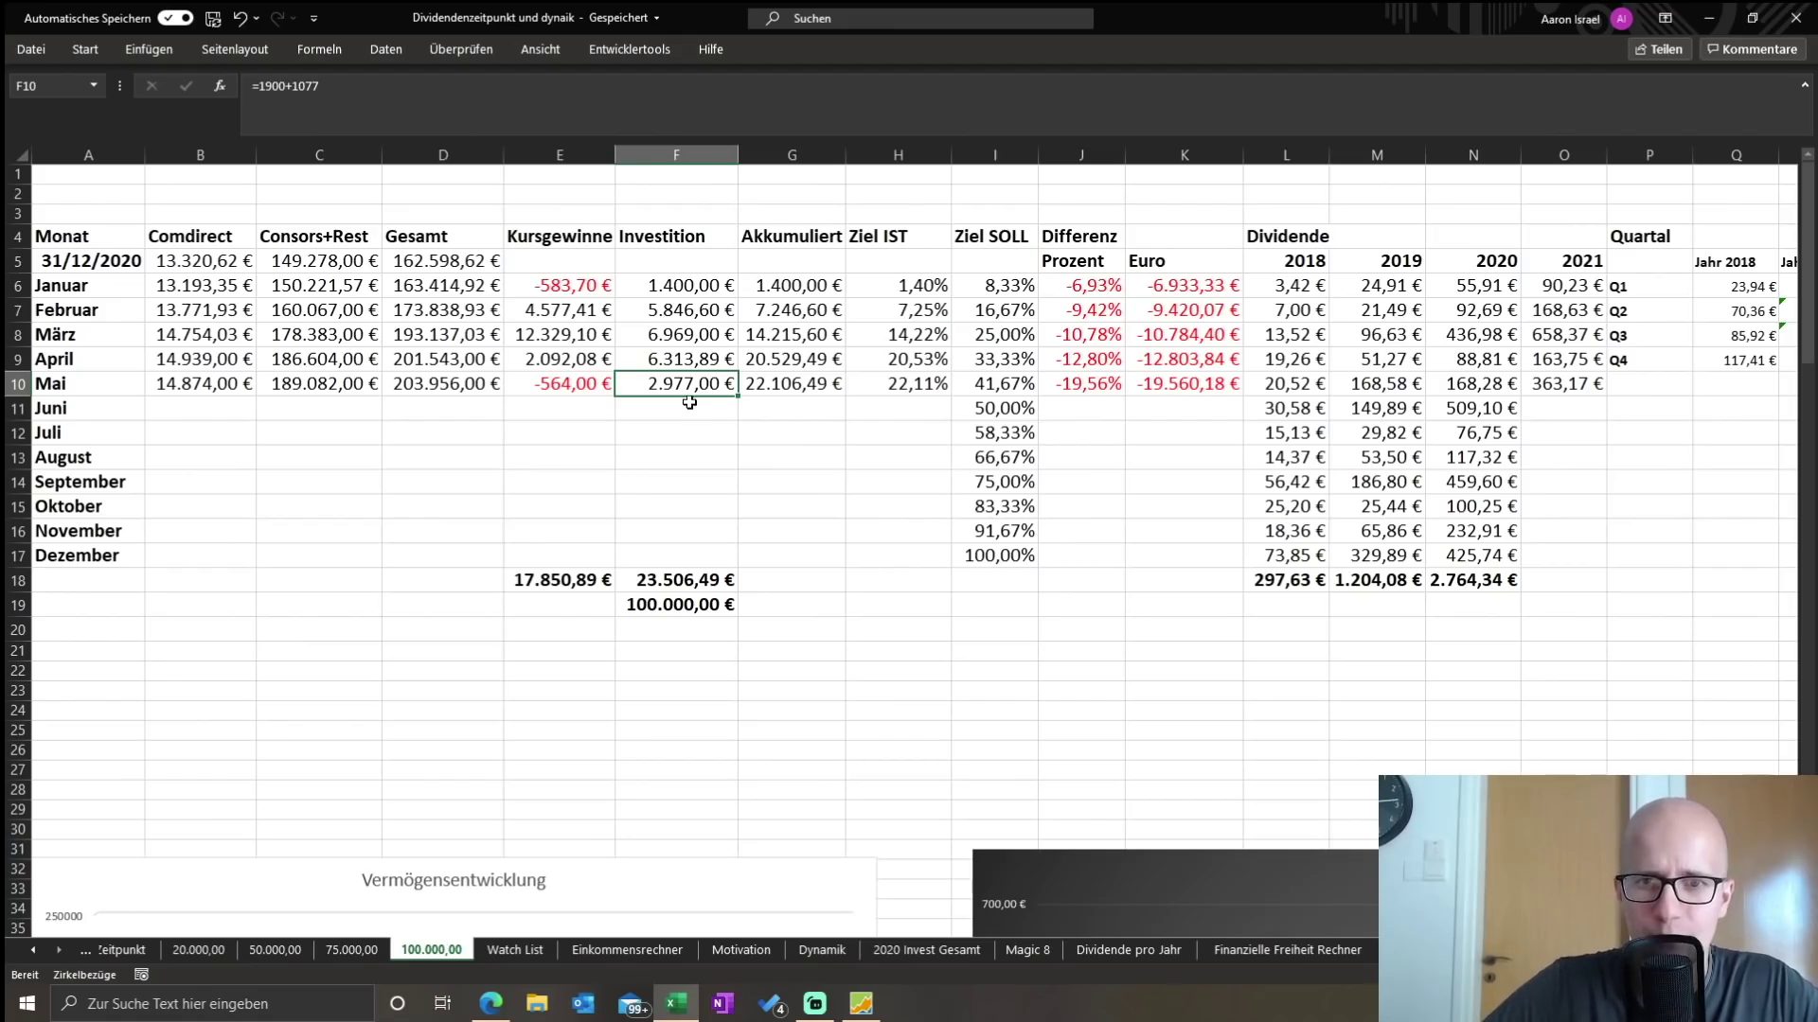
- Correct the May Akkumuliert formula in G10 to =SUMME(F6:F10) so it includes January's investment, and reselect the cell
{"action": "left_click", "coordinate": [782, 379]}
{"action": "key", "text": "F2"}
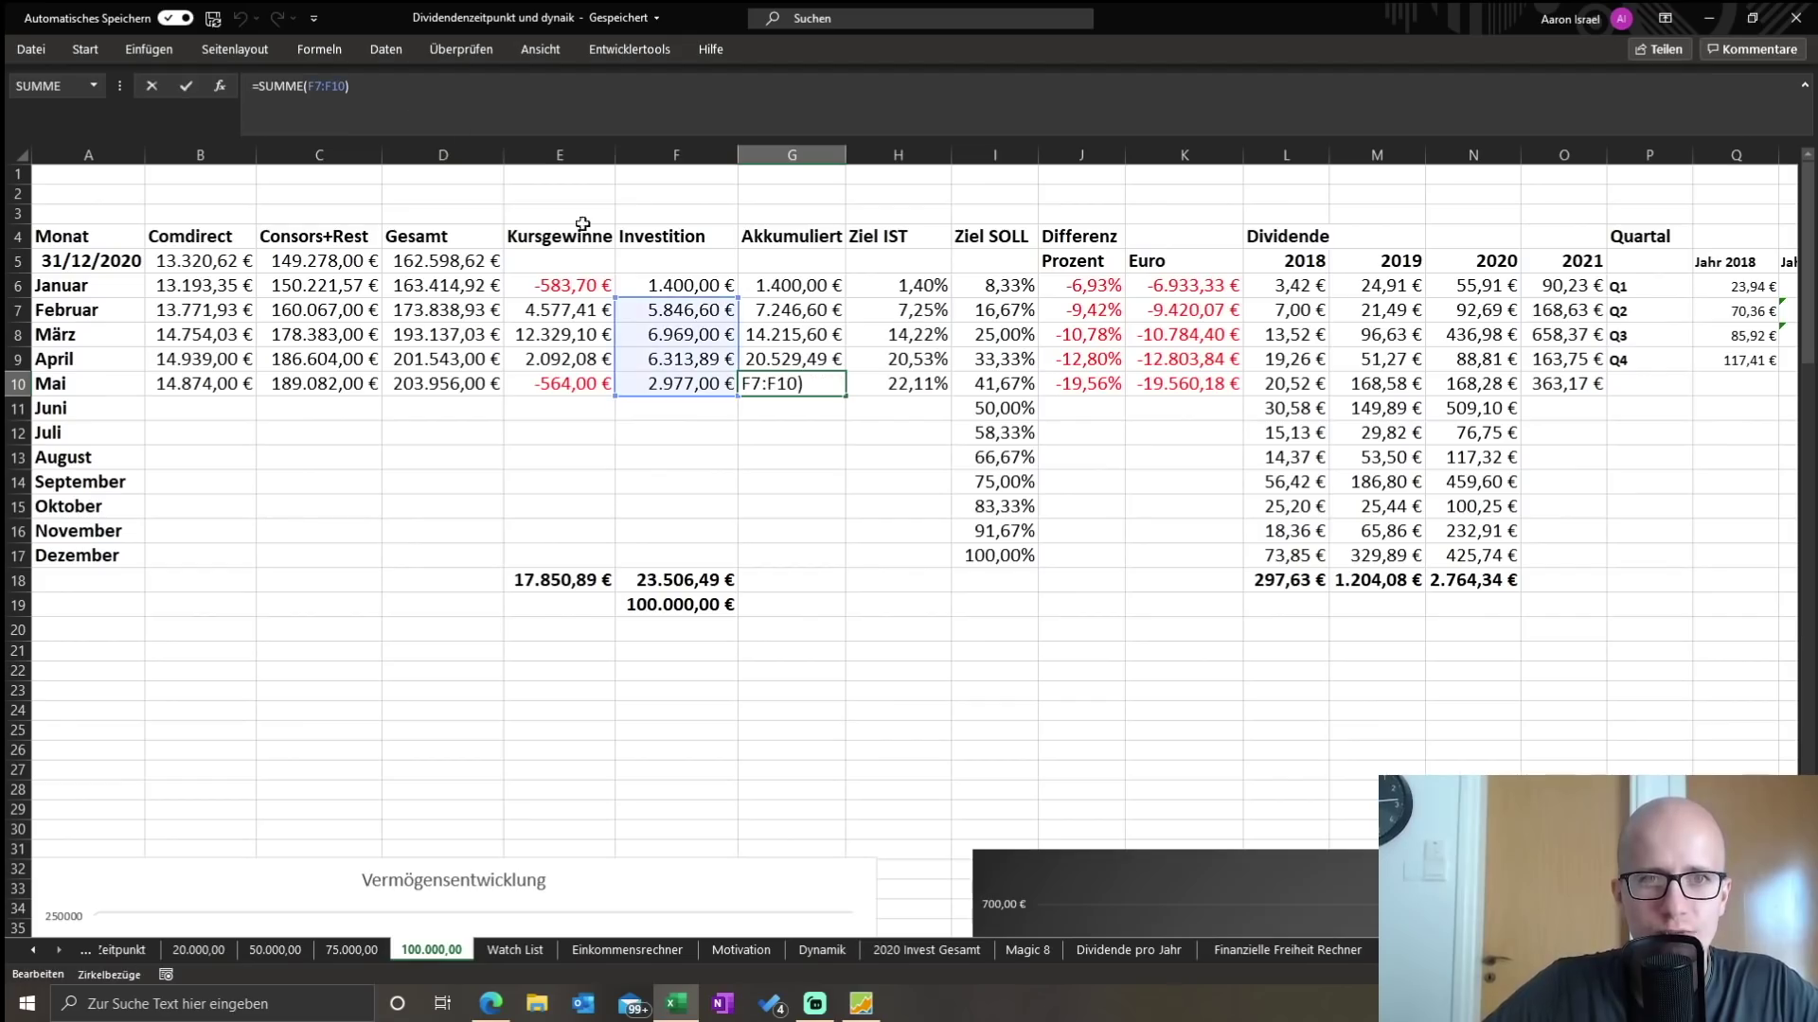
{"action": "left_click_drag", "start_coordinate": [735, 297], "coordinate": [735, 280]}
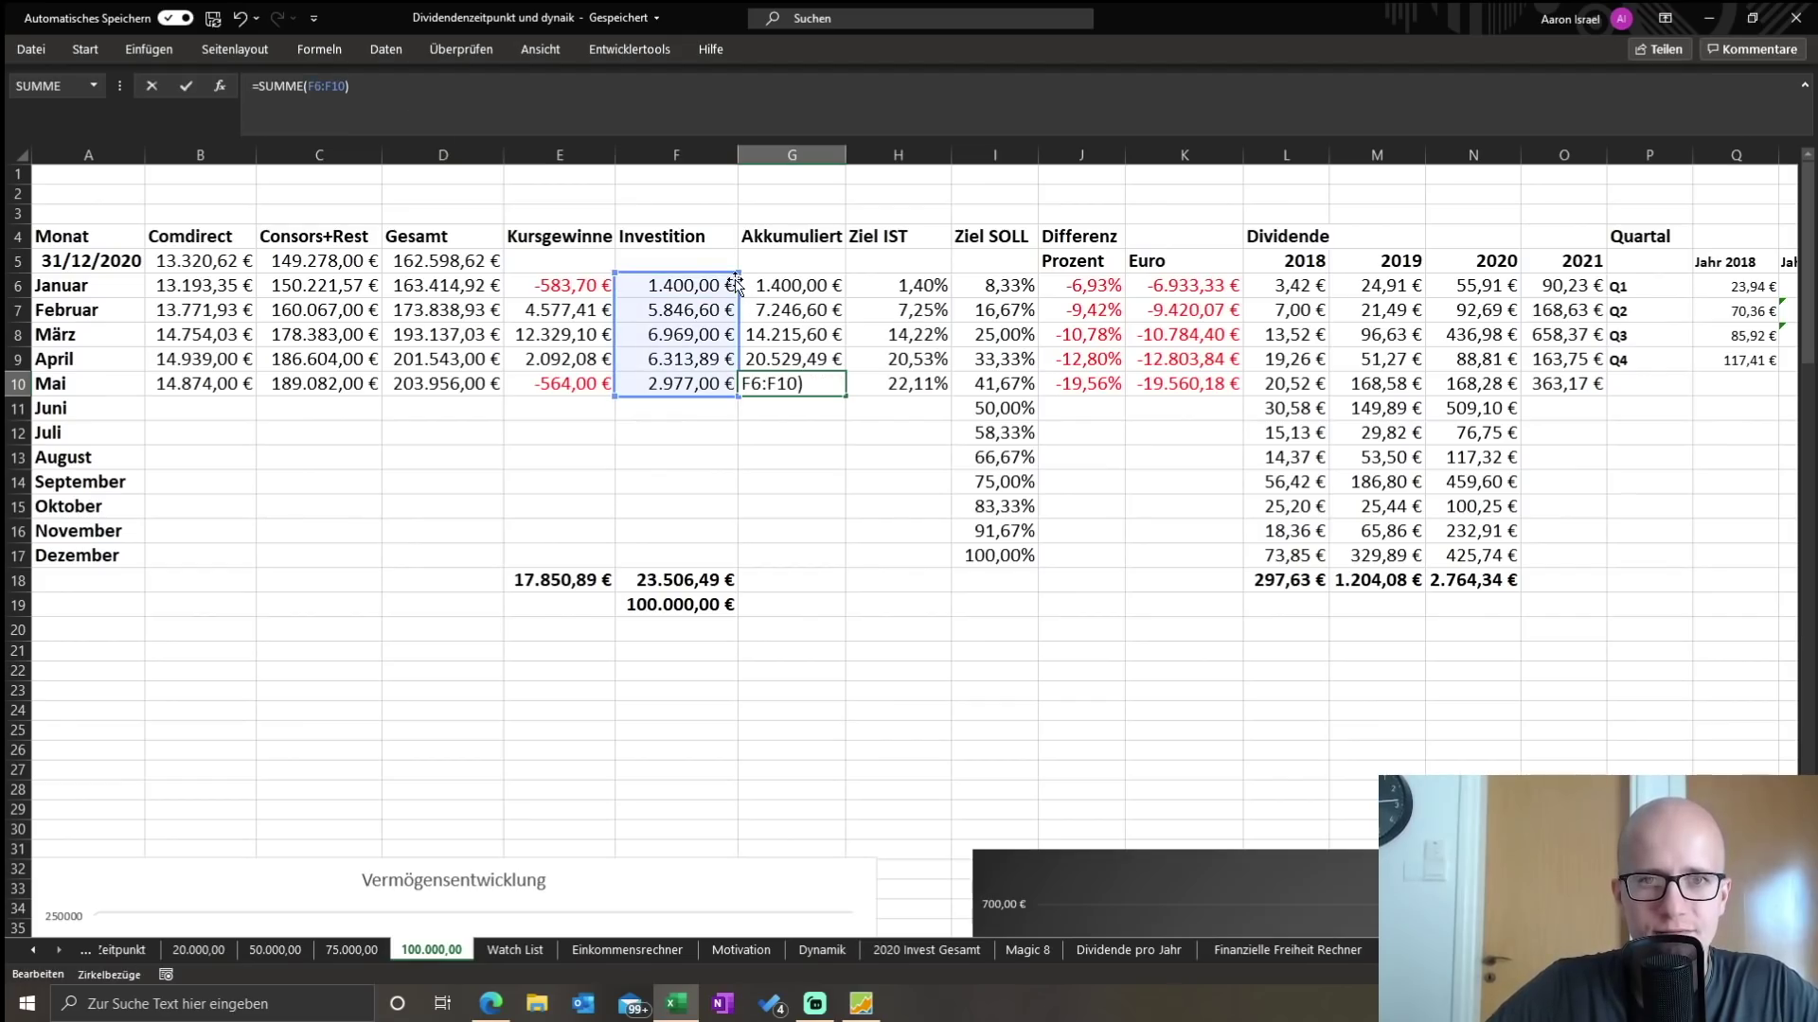
{"action": "key", "text": "Return"}
{"action": "key", "text": "Return"}
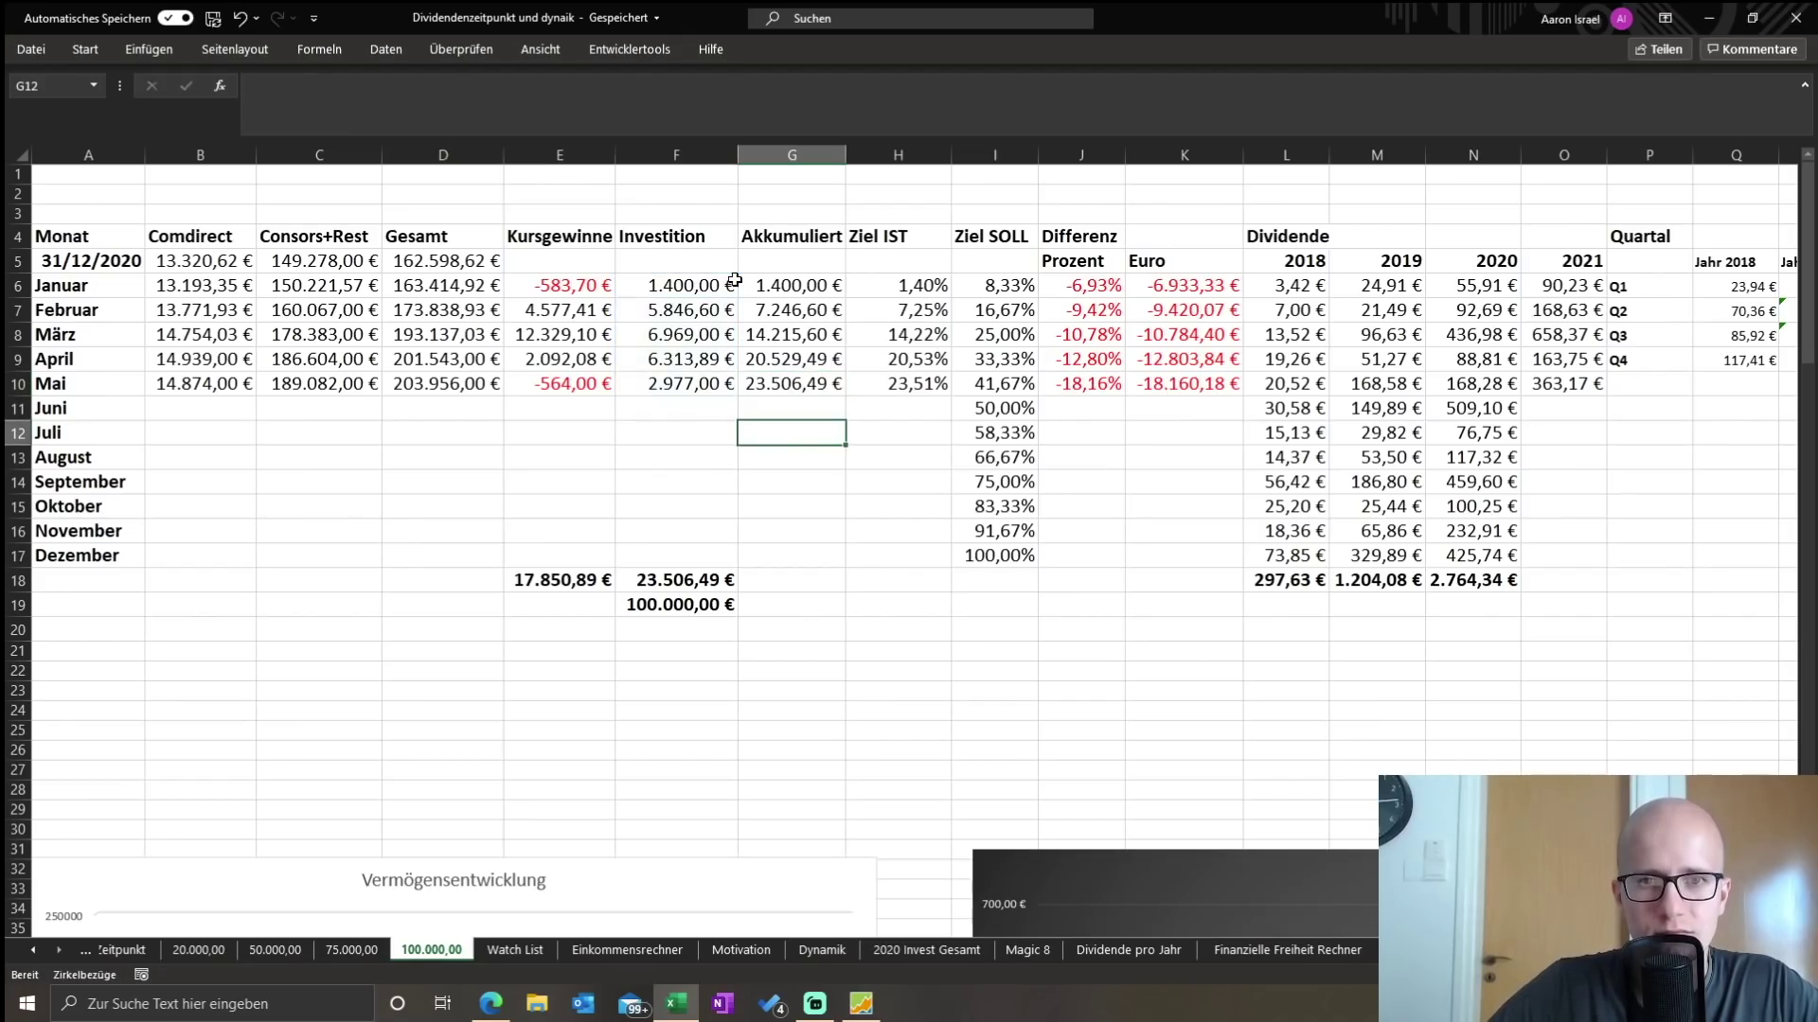
{"action": "left_click", "coordinate": [805, 388]}
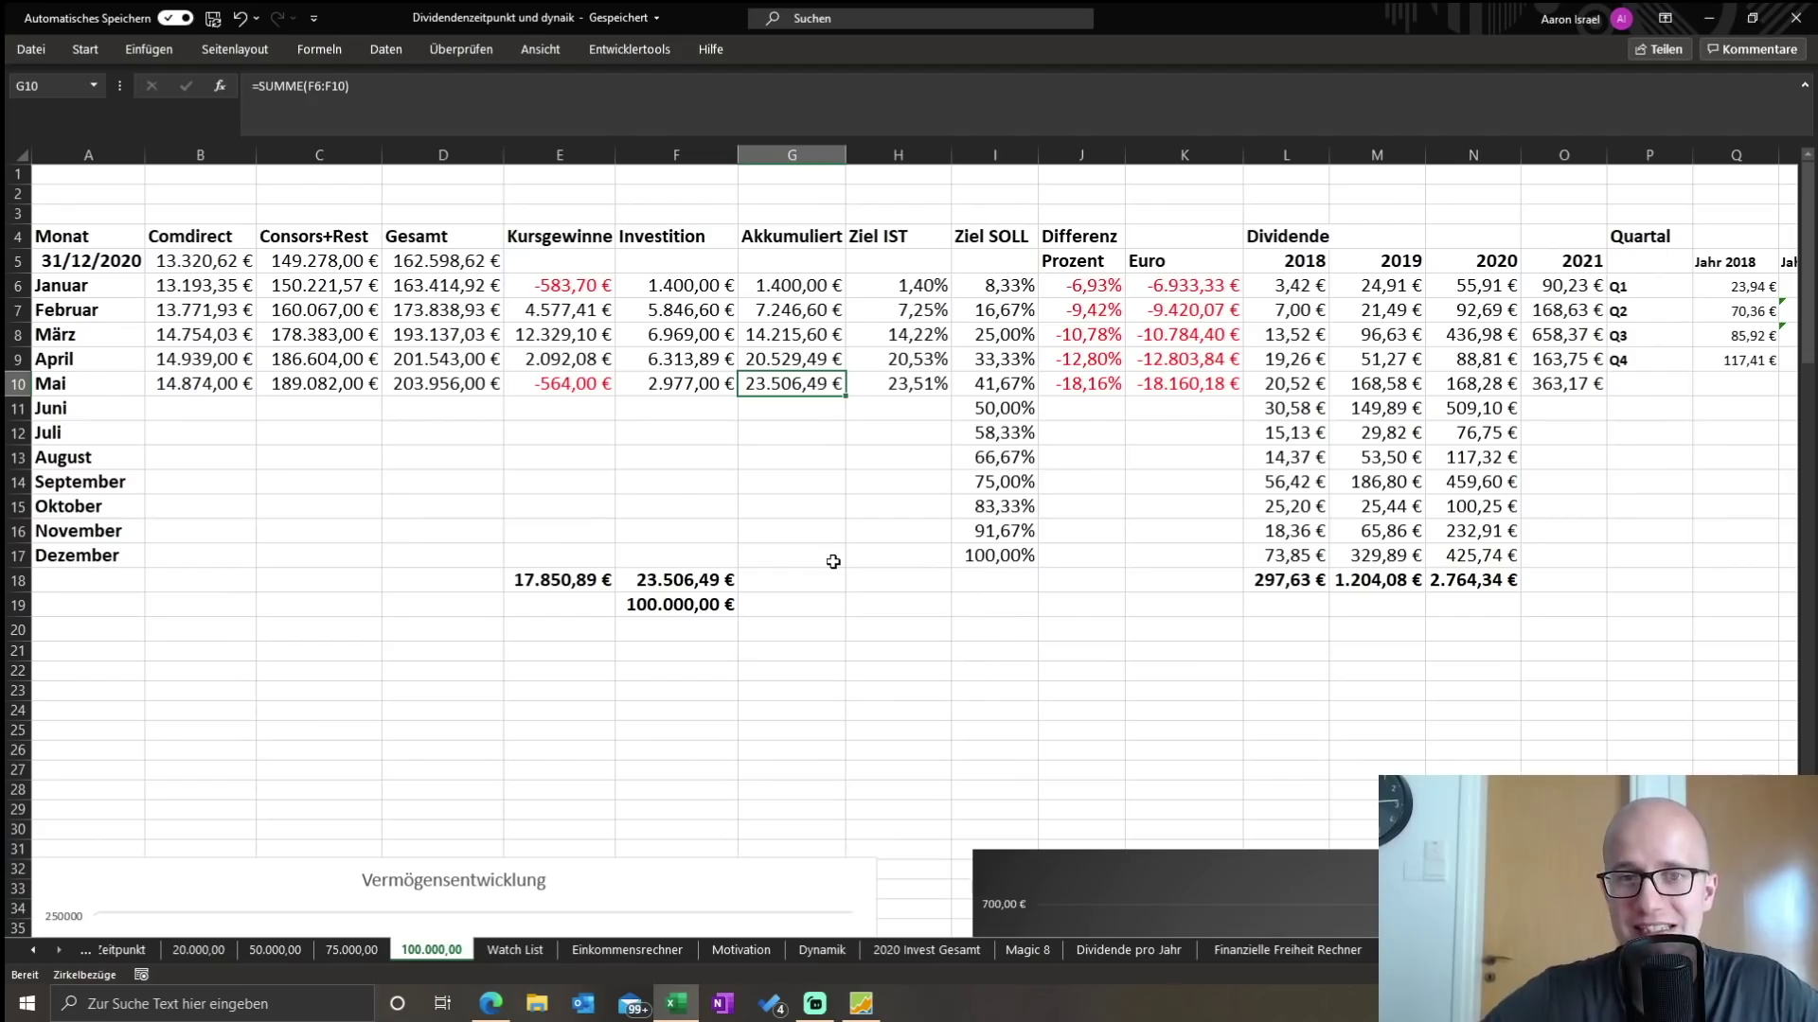
- Check the May Ziel IST, Ziel SOLL and percentage Differenz formulas in H10, I10 and J10
{"action": "left_click", "coordinate": [868, 385]}
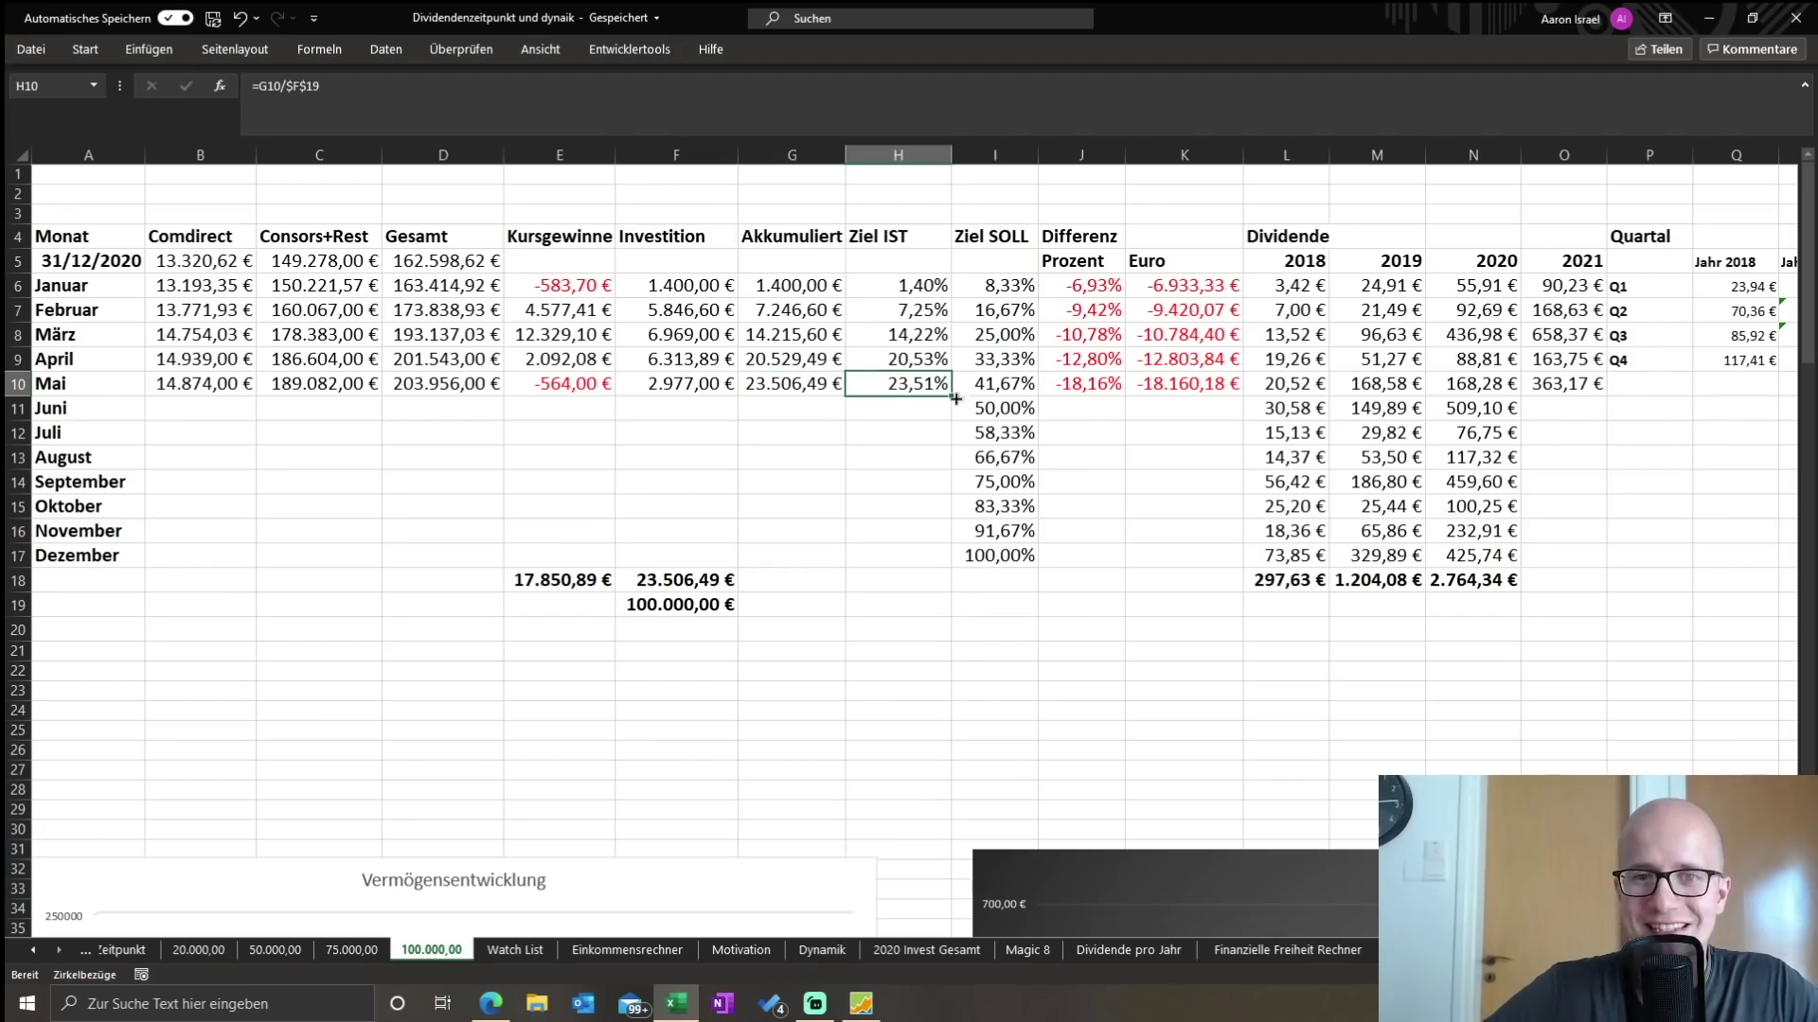
{"action": "left_click", "coordinate": [1003, 392]}
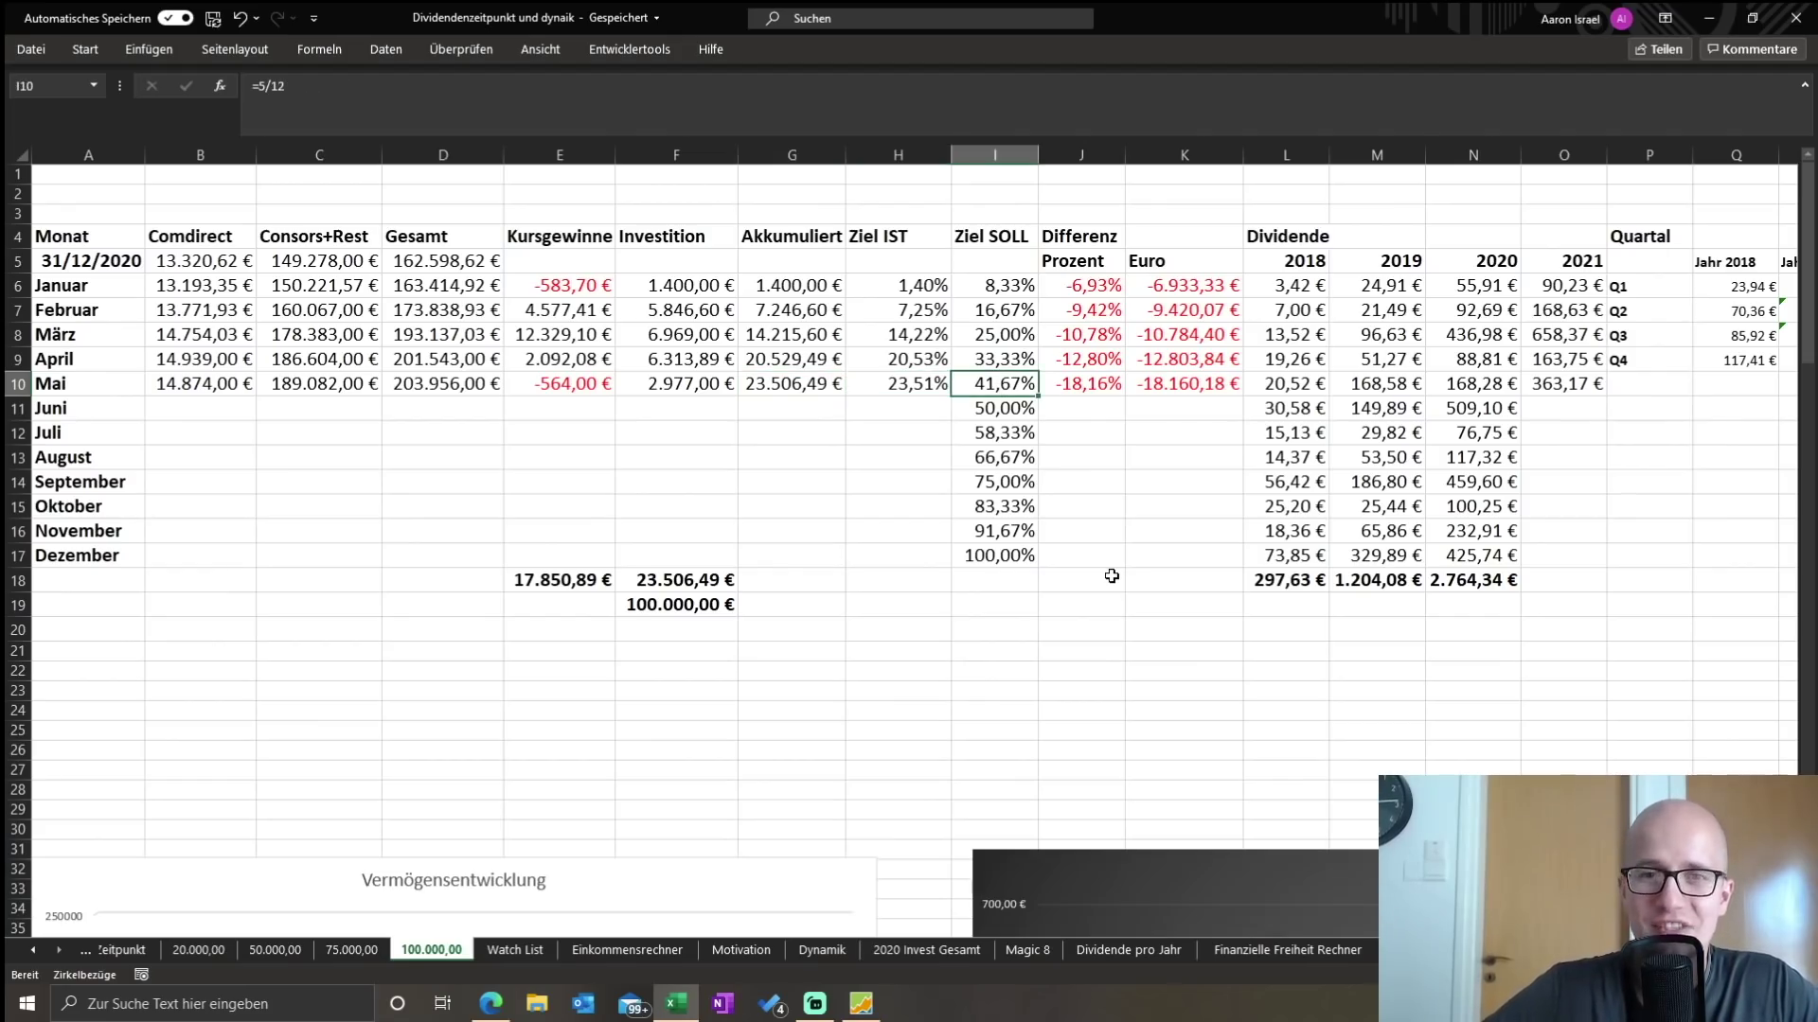
{"action": "left_click", "coordinate": [1096, 392]}
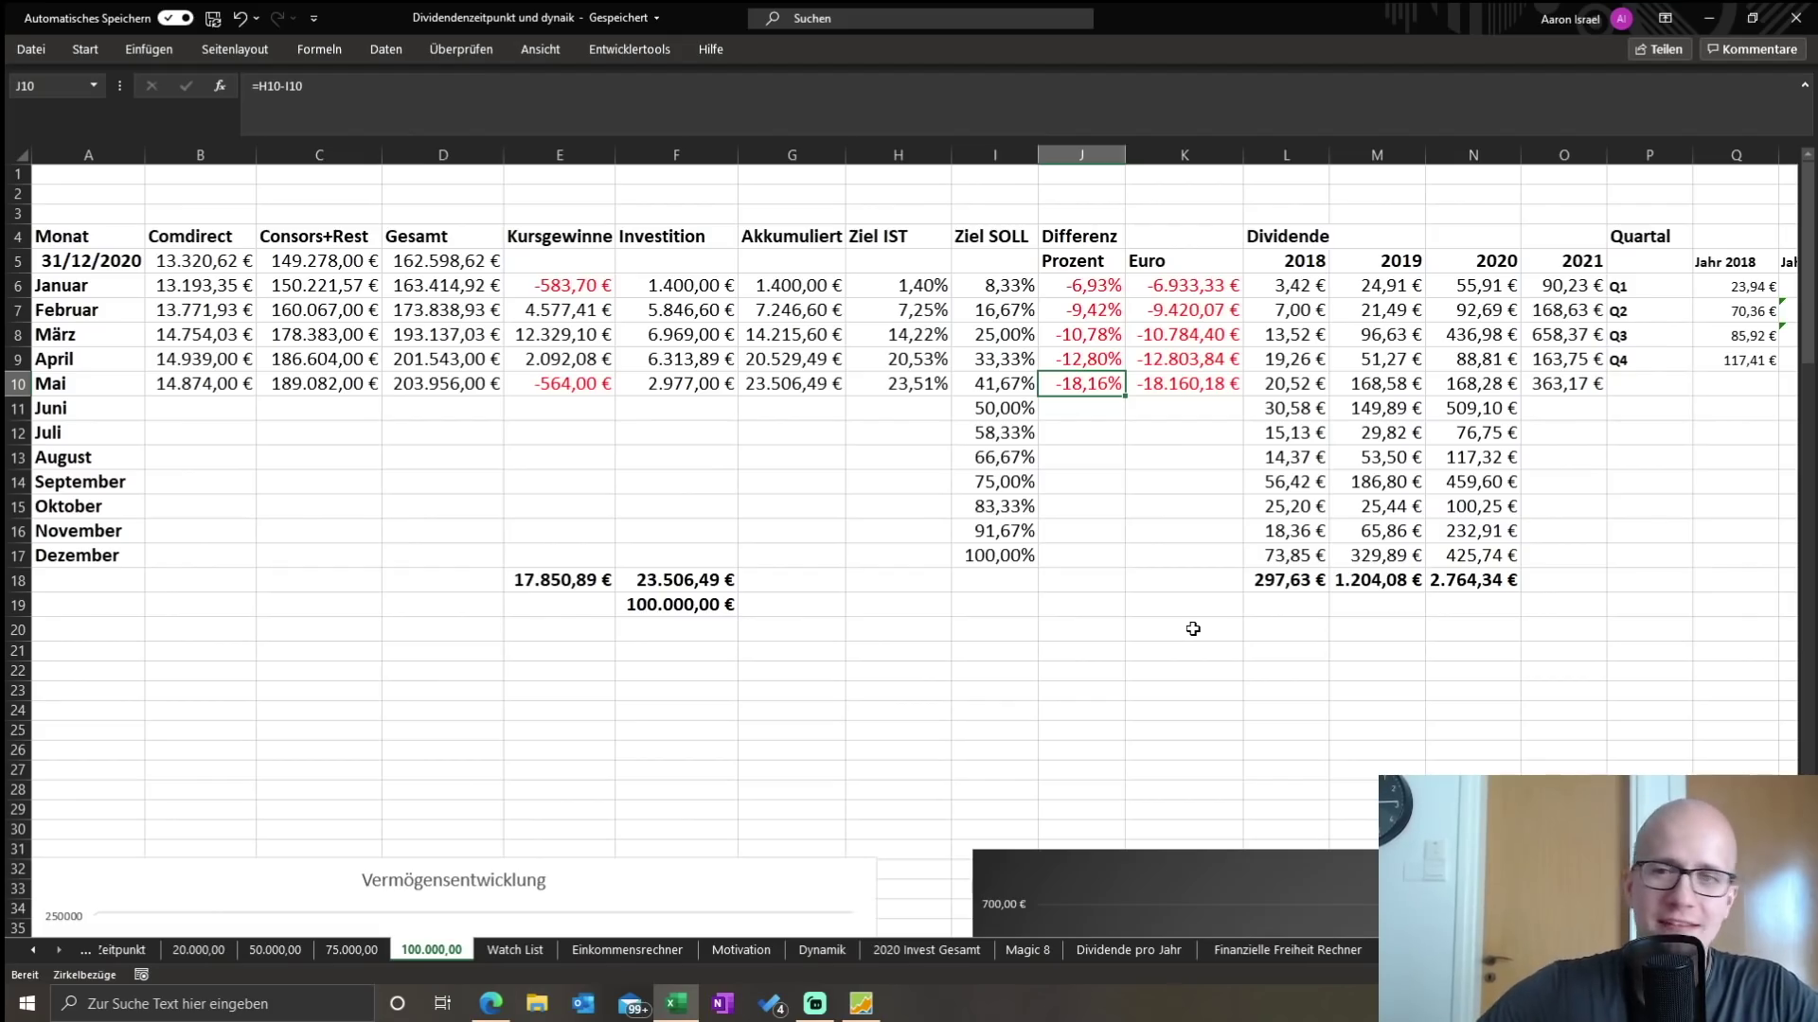
- Compare the May 2021 dividend in O10 with May 2020, and look at June's 2020 and 2021 dividend cells
{"action": "left_click", "coordinate": [1586, 390]}
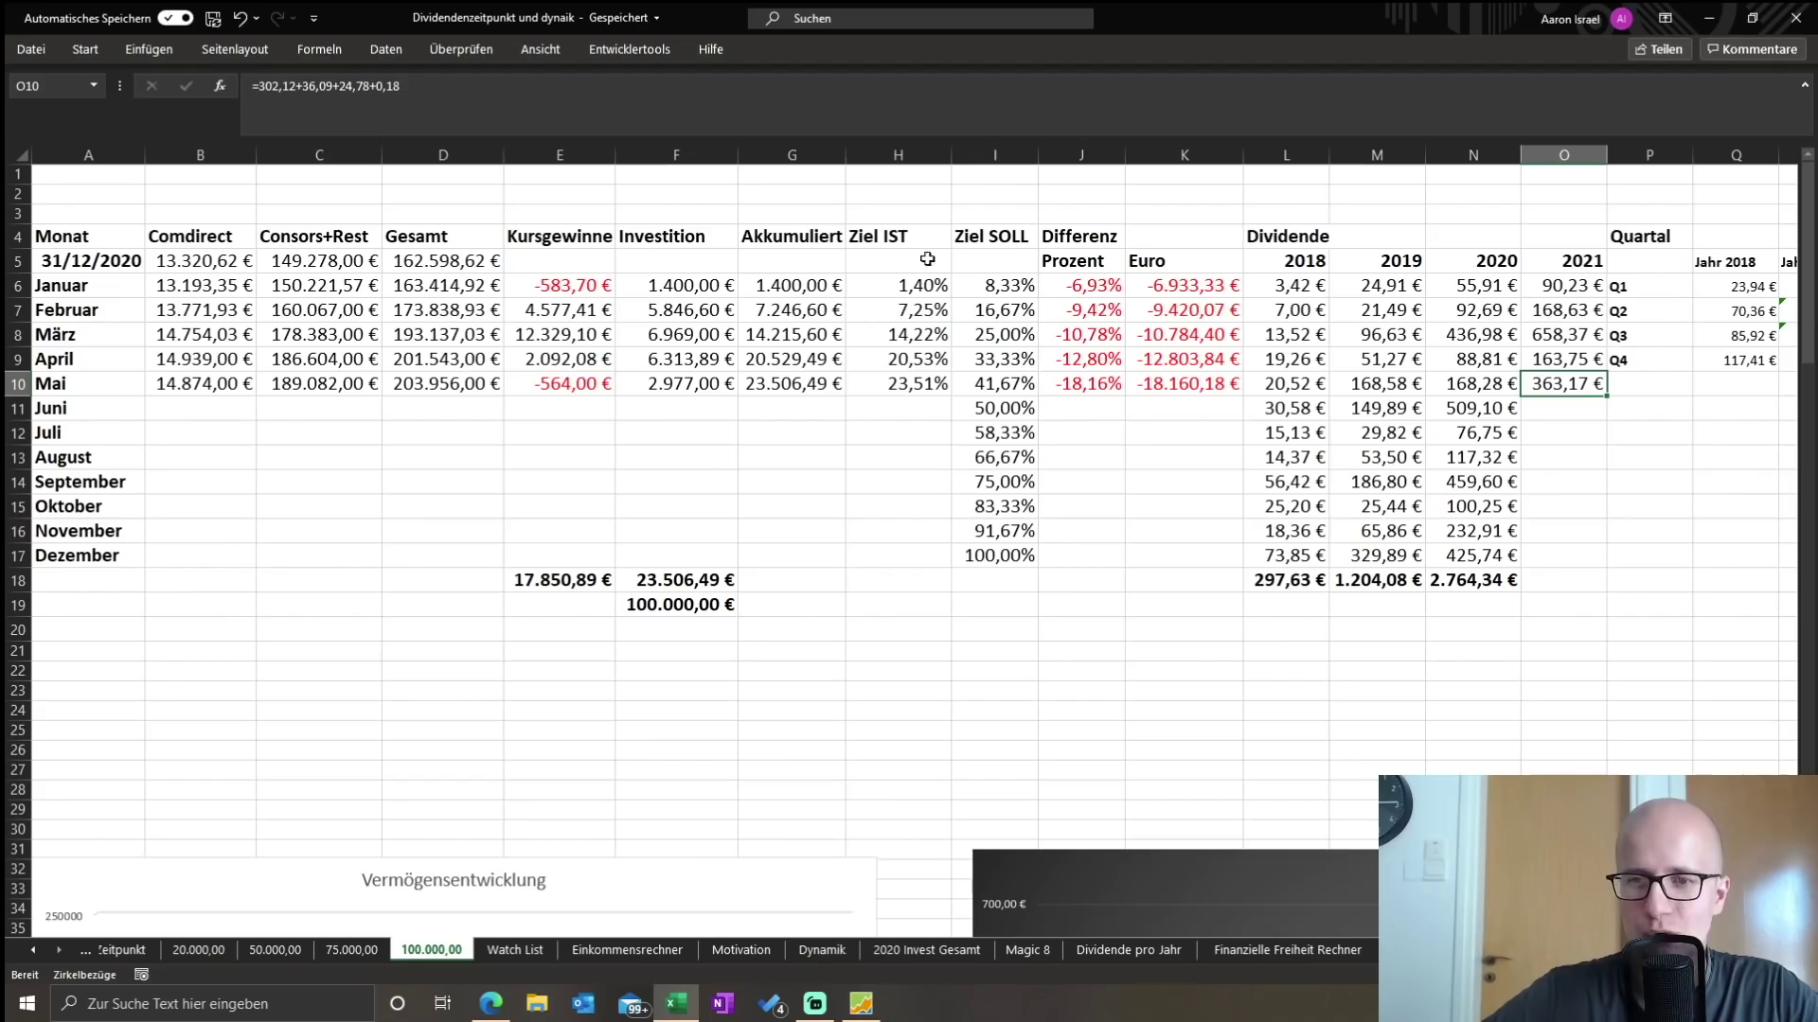
{"action": "left_click", "coordinate": [1639, 419]}
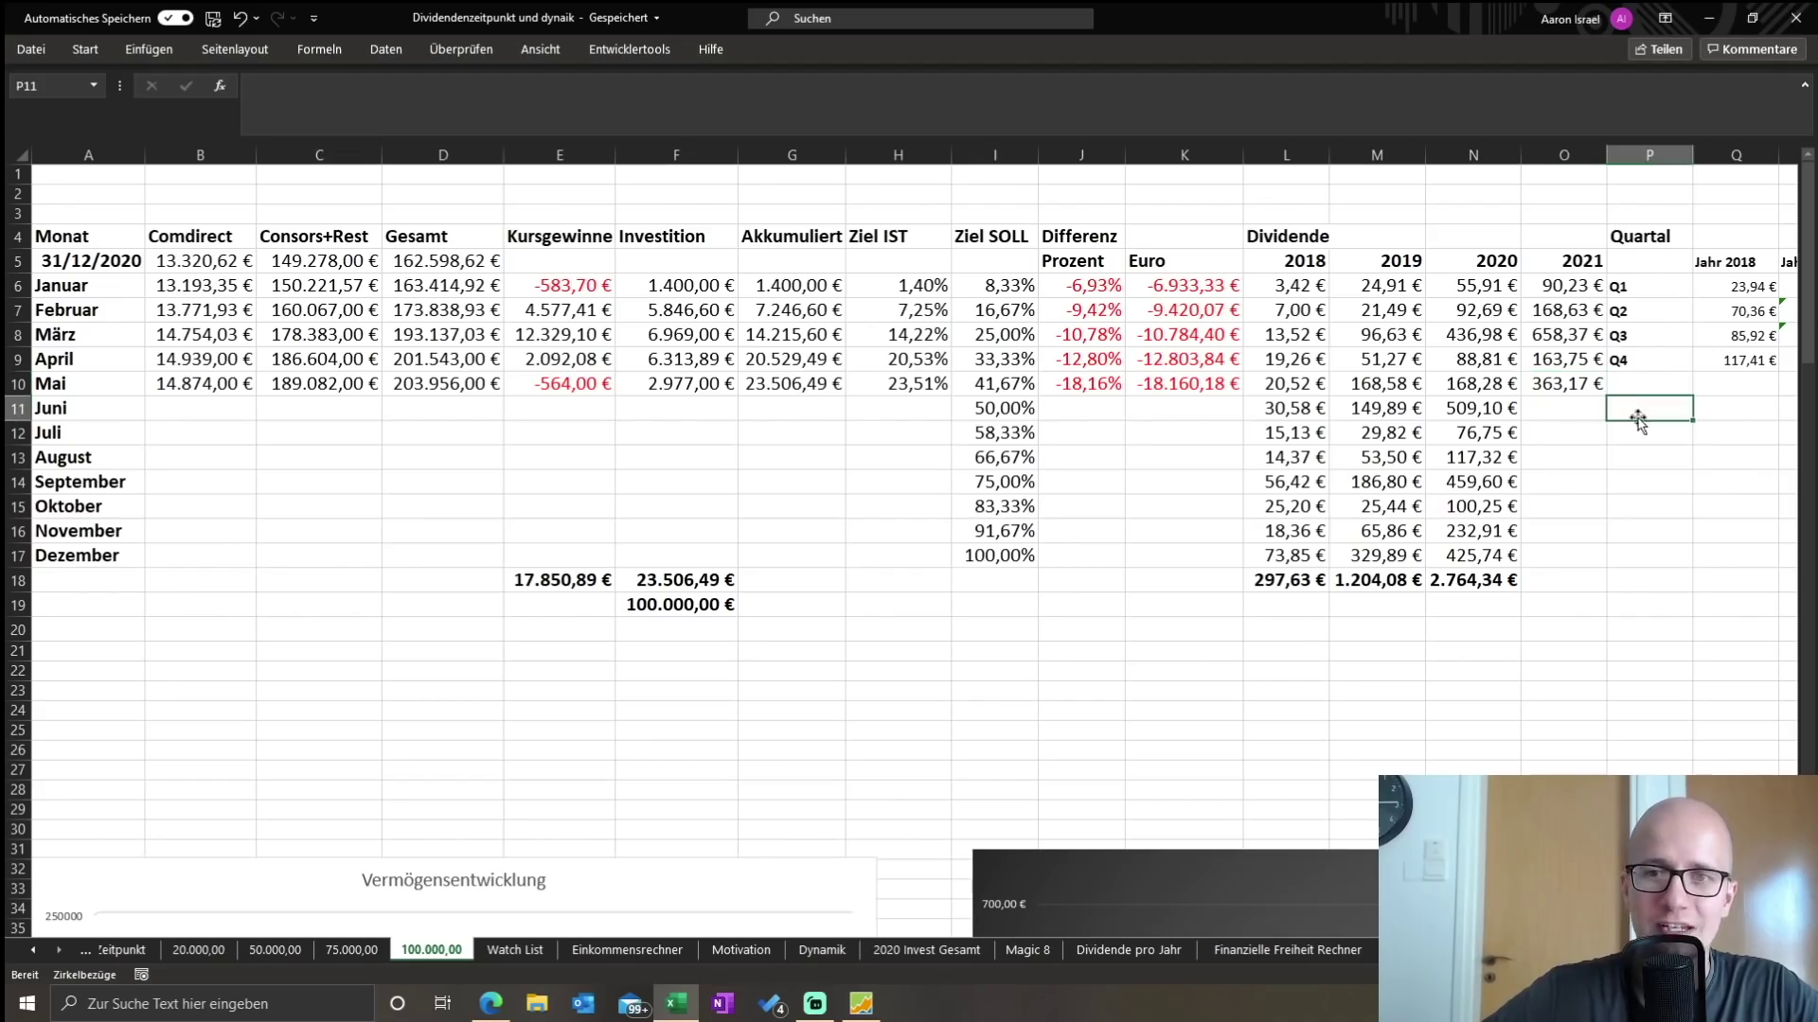
{"action": "left_click", "coordinate": [1510, 377]}
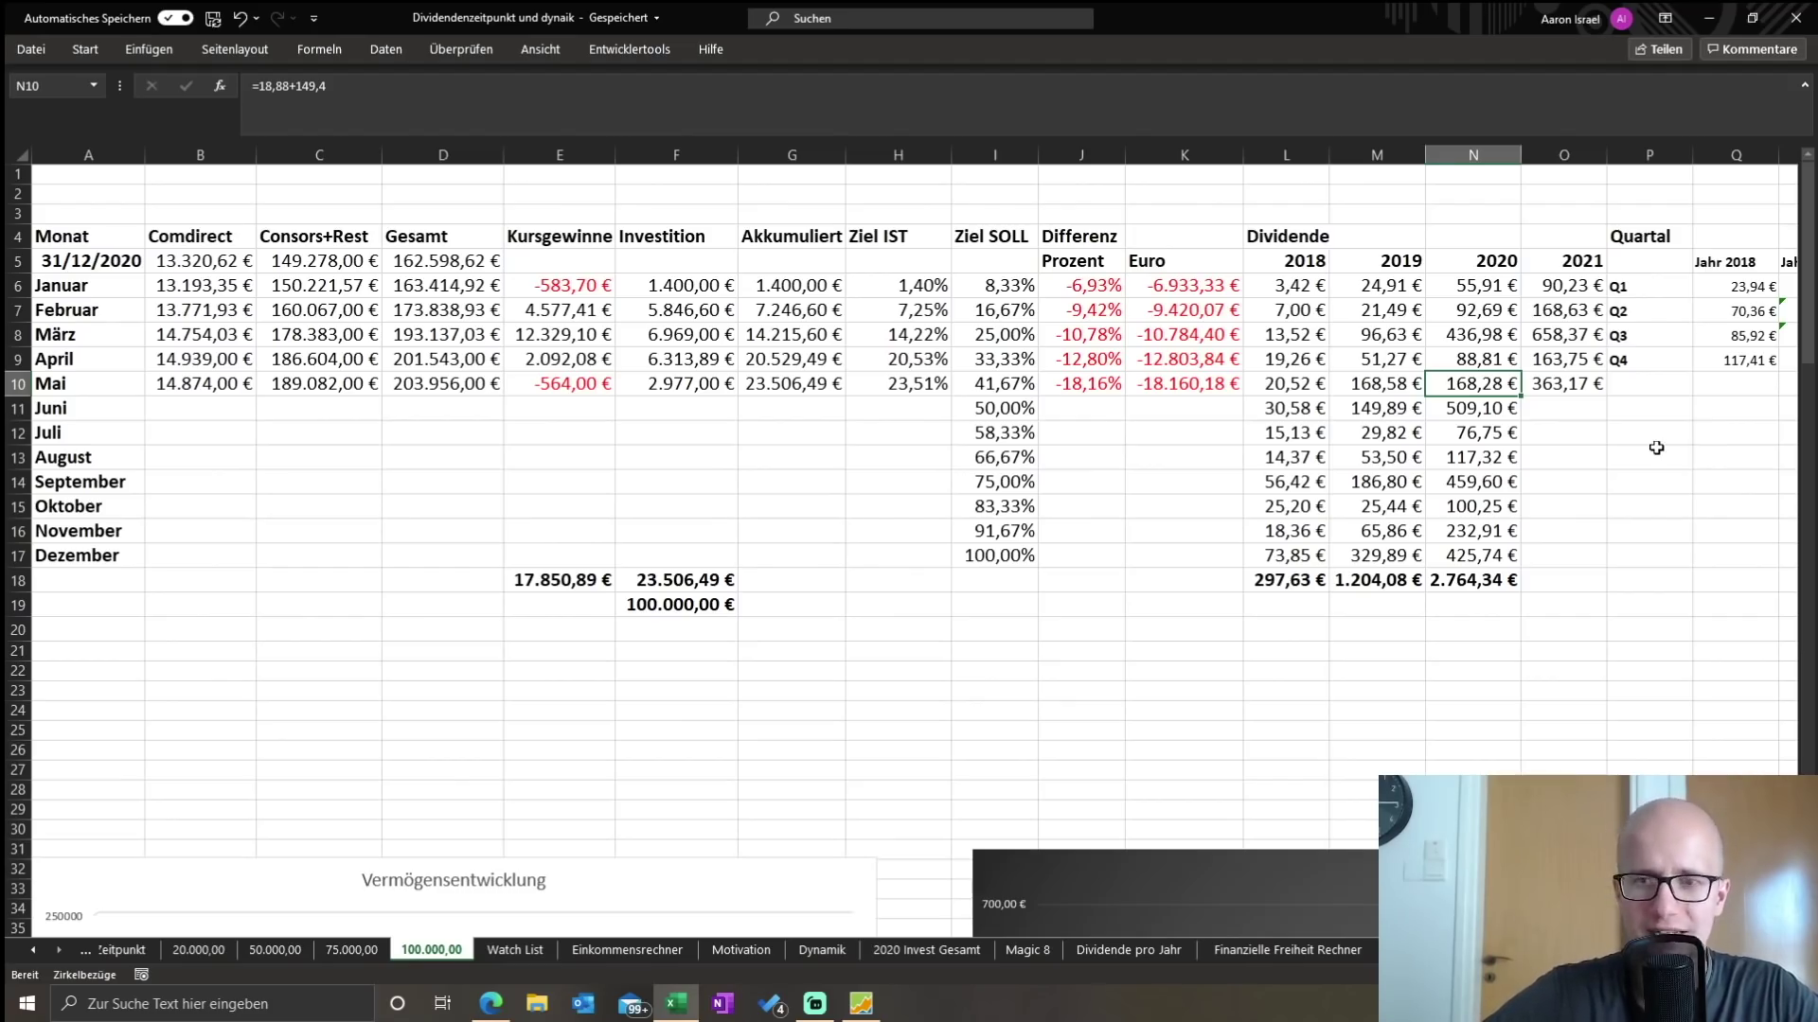
{"action": "left_click", "coordinate": [1496, 413]}
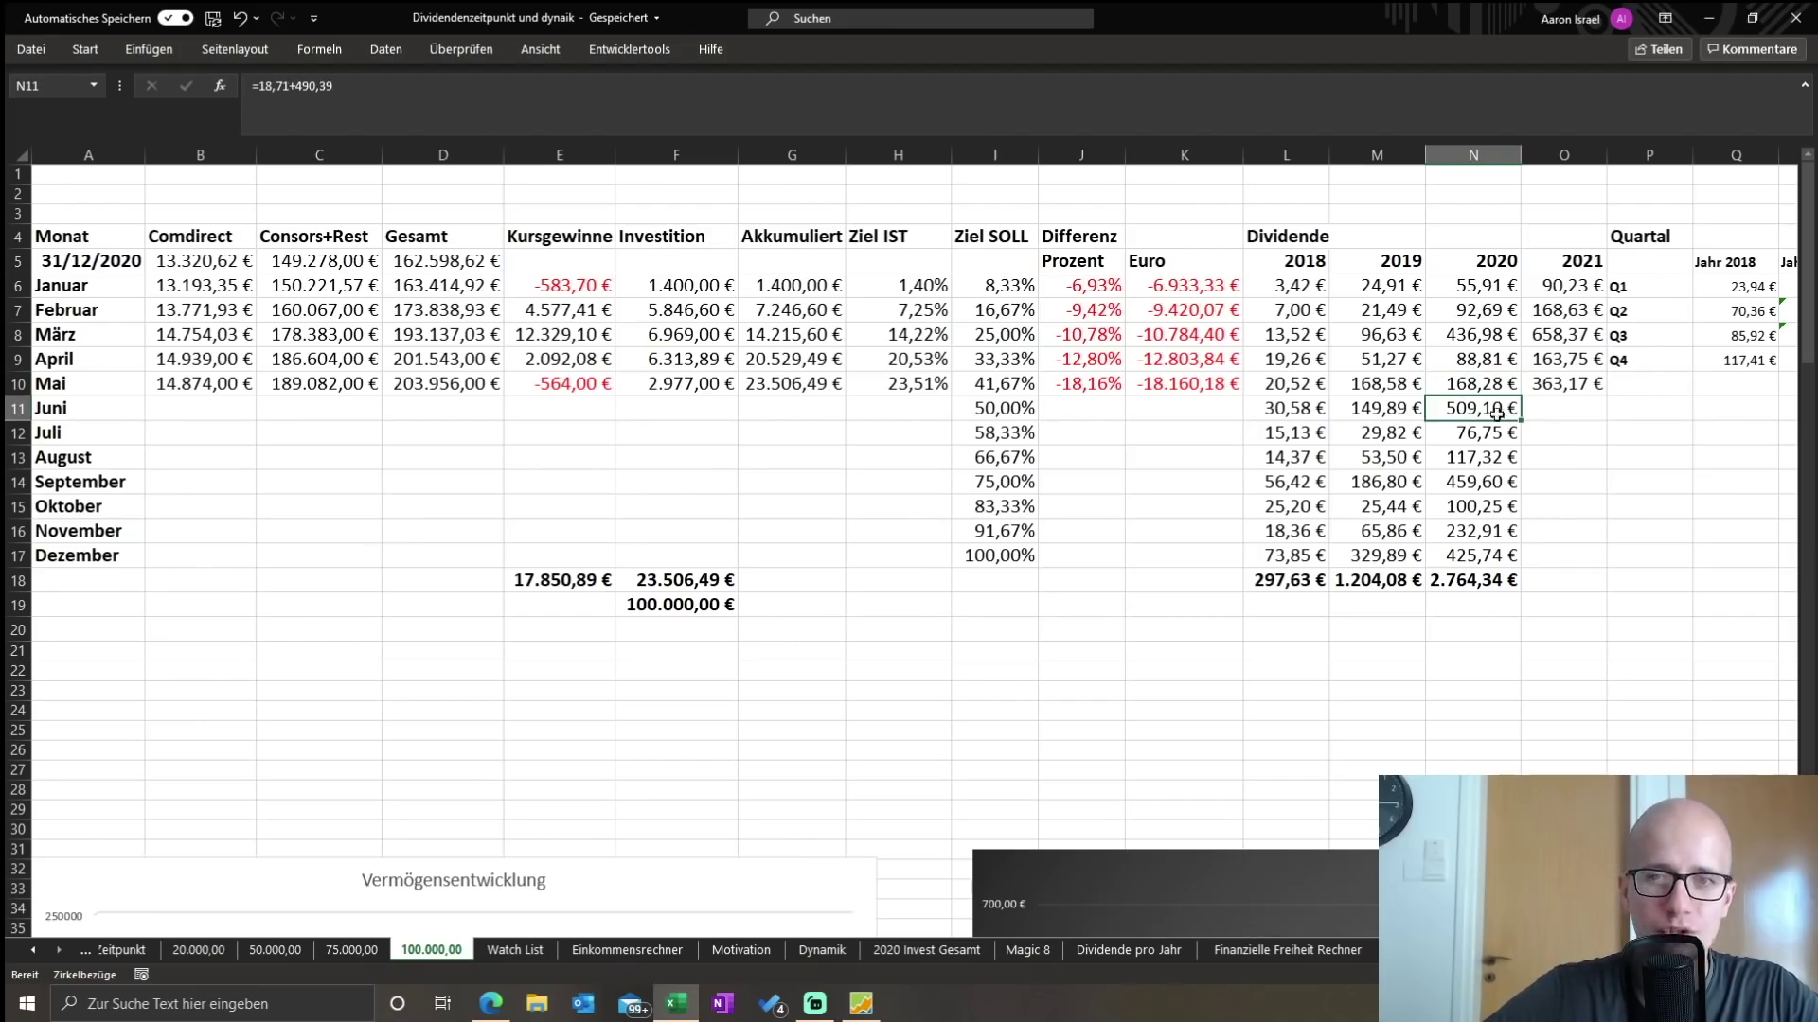
{"action": "left_click", "coordinate": [1494, 385]}
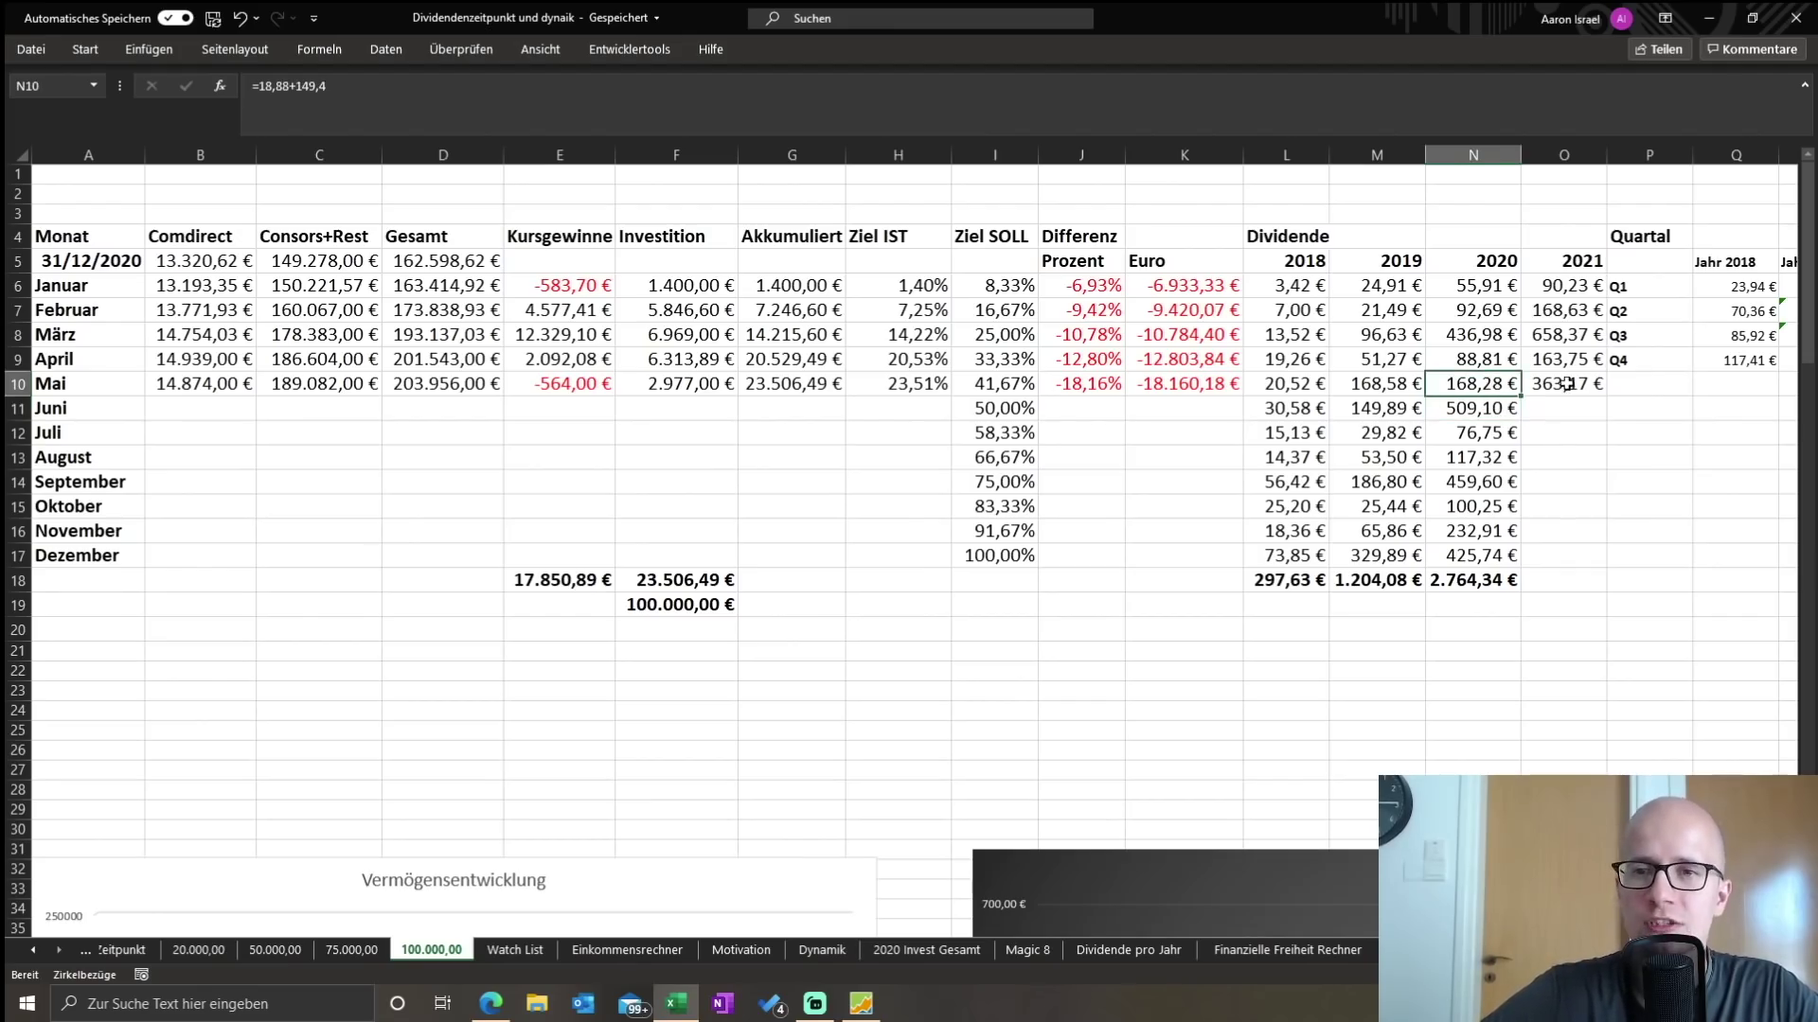
{"action": "left_click", "coordinate": [1566, 384]}
{"action": "left_click", "coordinate": [1557, 409]}
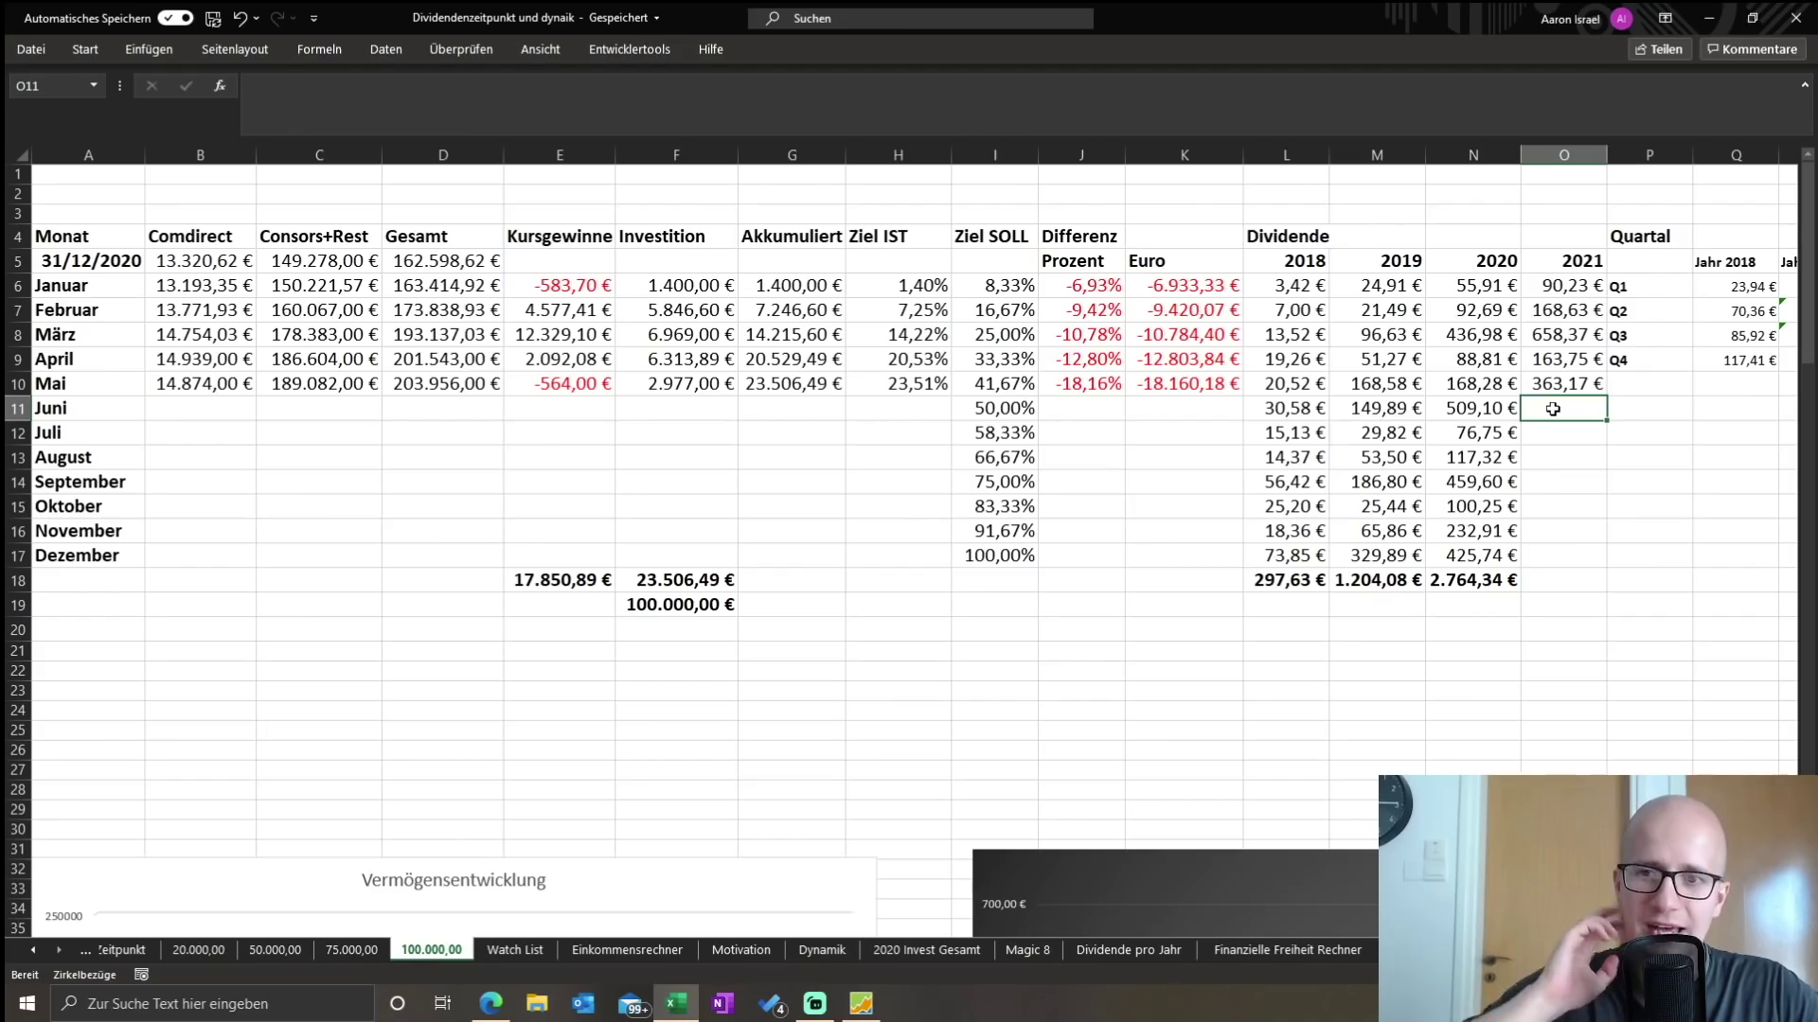
- Review the May row from Comdirect to Differenz and inspect the Investition total formula in F18
{"action": "left_click_drag", "start_coordinate": [1191, 384], "coordinate": [179, 383]}
{"action": "left_click", "coordinate": [914, 665]}
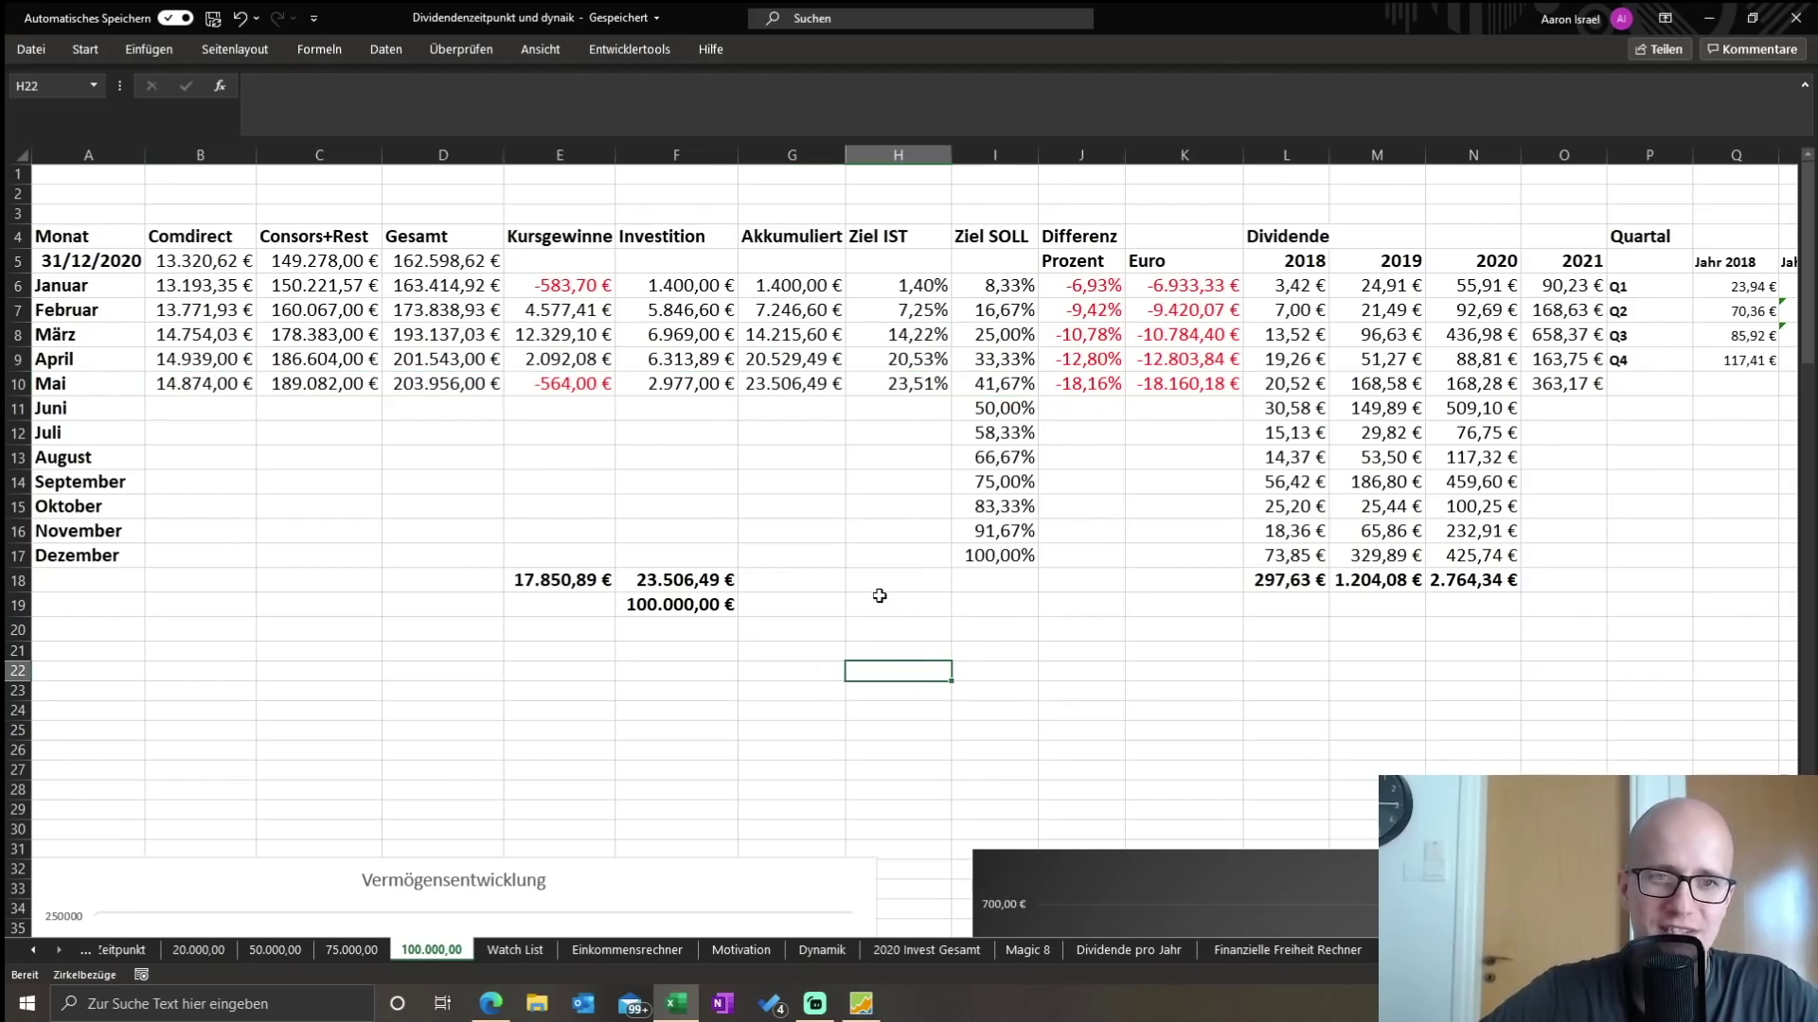
{"action": "left_click", "coordinate": [689, 577]}
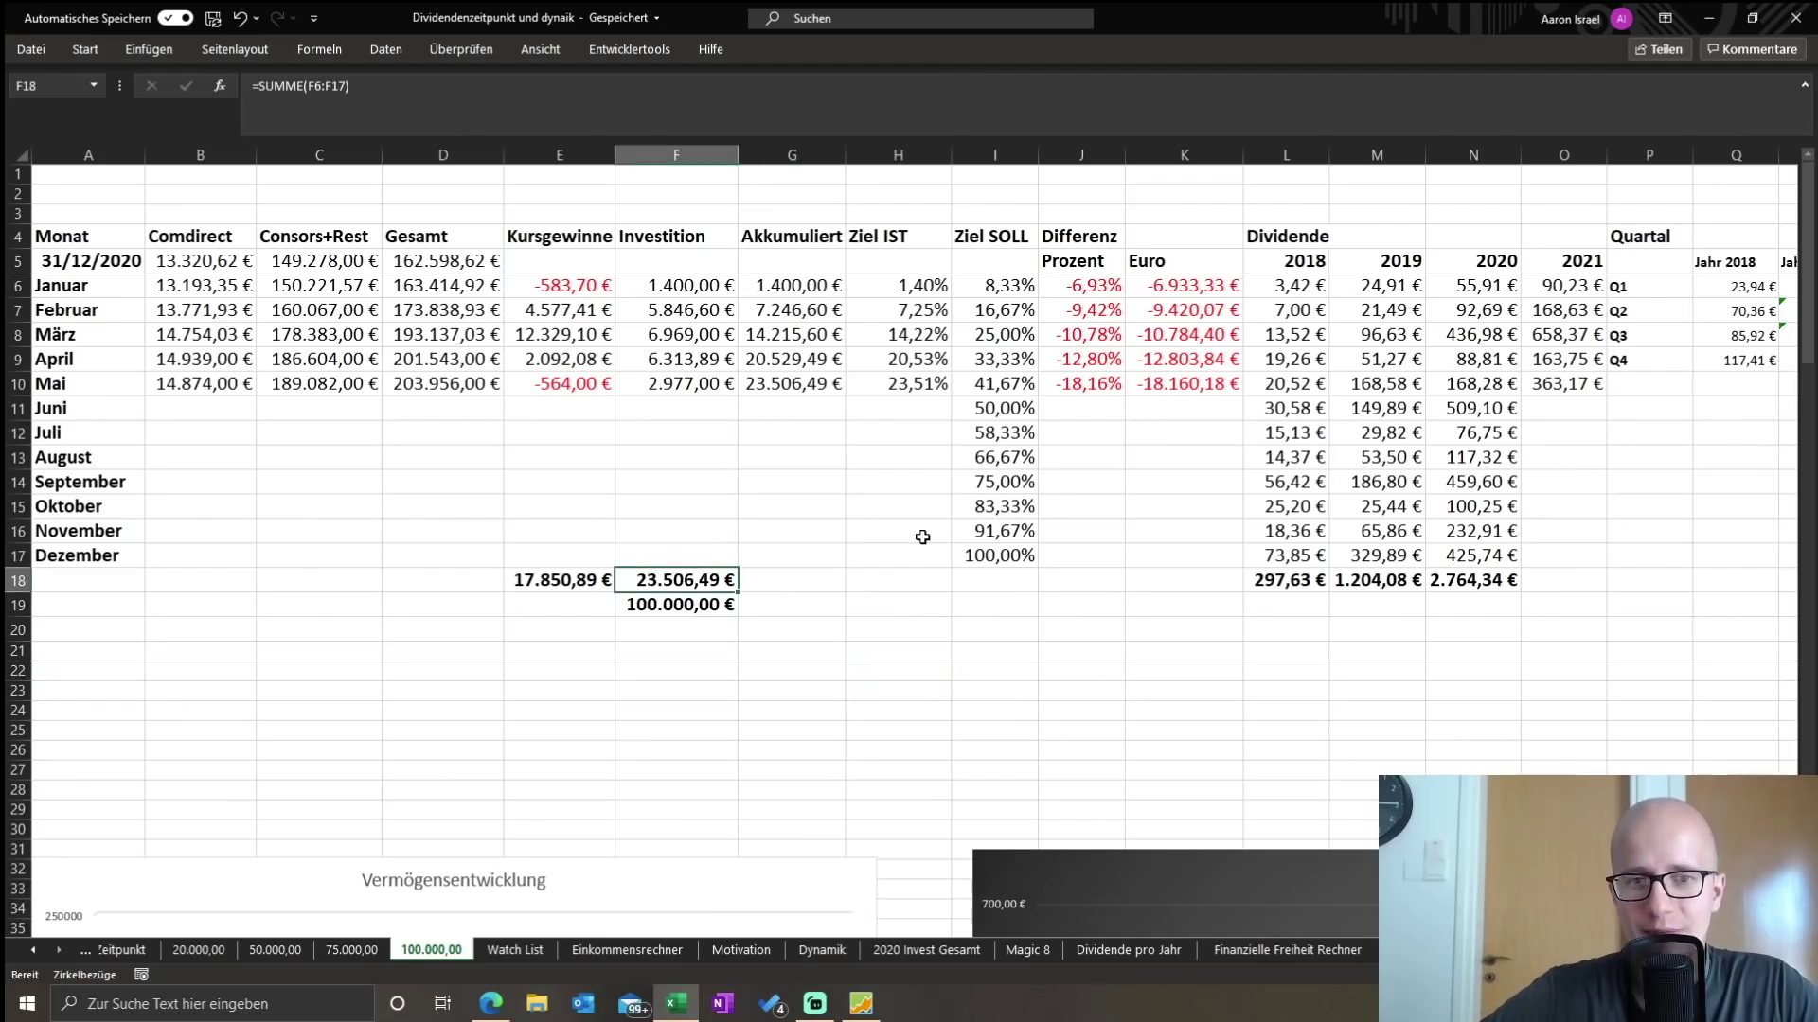
{"action": "left_click", "coordinate": [1212, 628]}
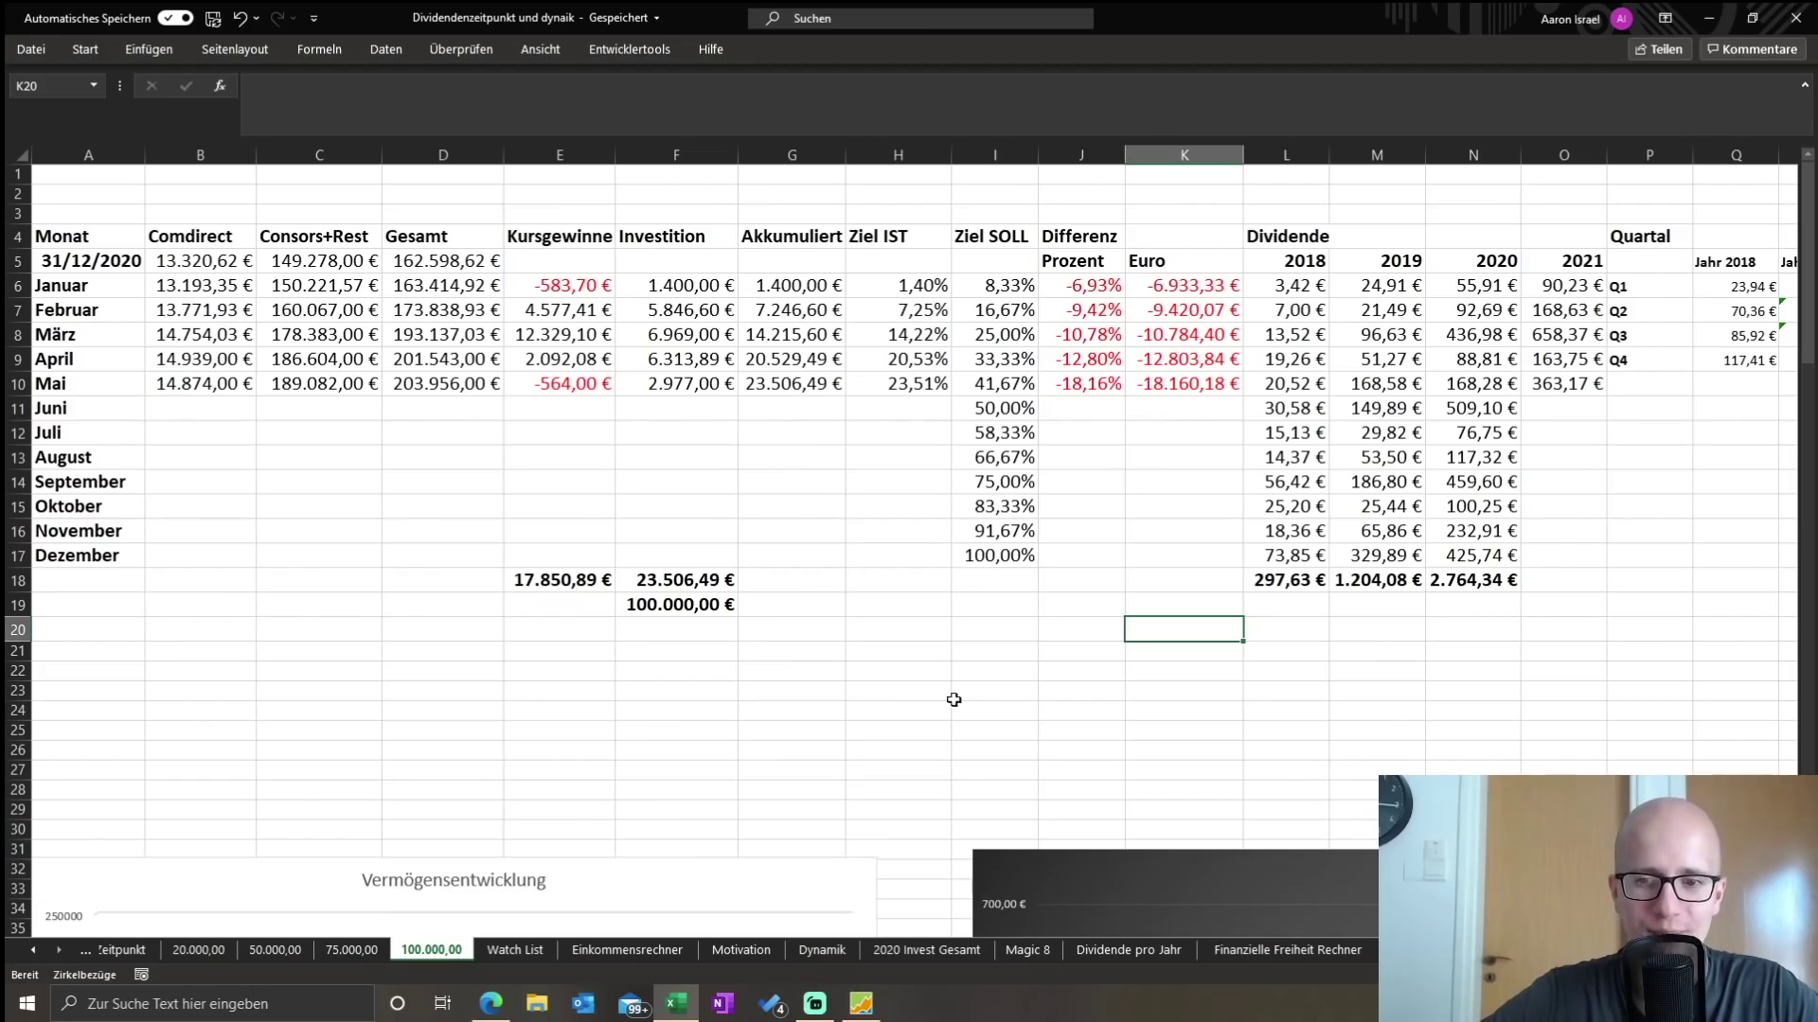
- Bring the Dividenden chart up over the table, examine the May 2021 and June 2020 bars, and return it below the table
{"action": "left_click_drag", "start_coordinate": [1156, 840], "coordinate": [365, 194]}
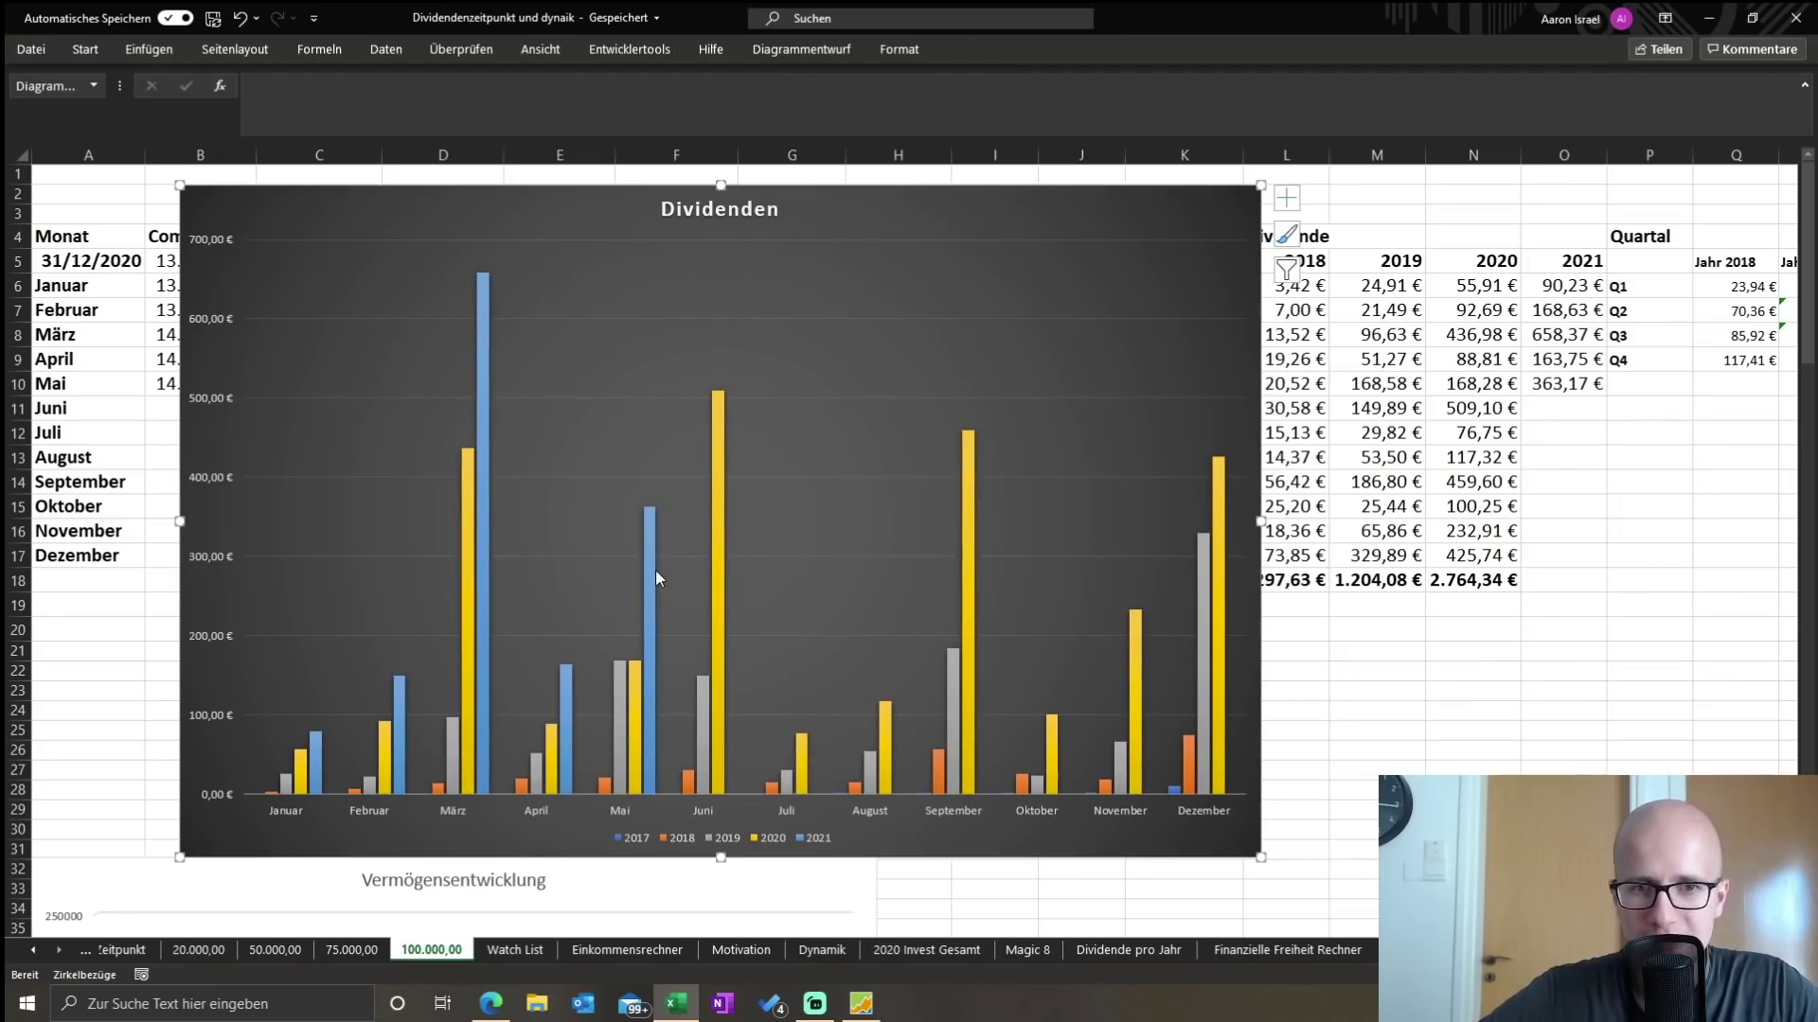
{"action": "mouse_move", "coordinate": [650, 572]}
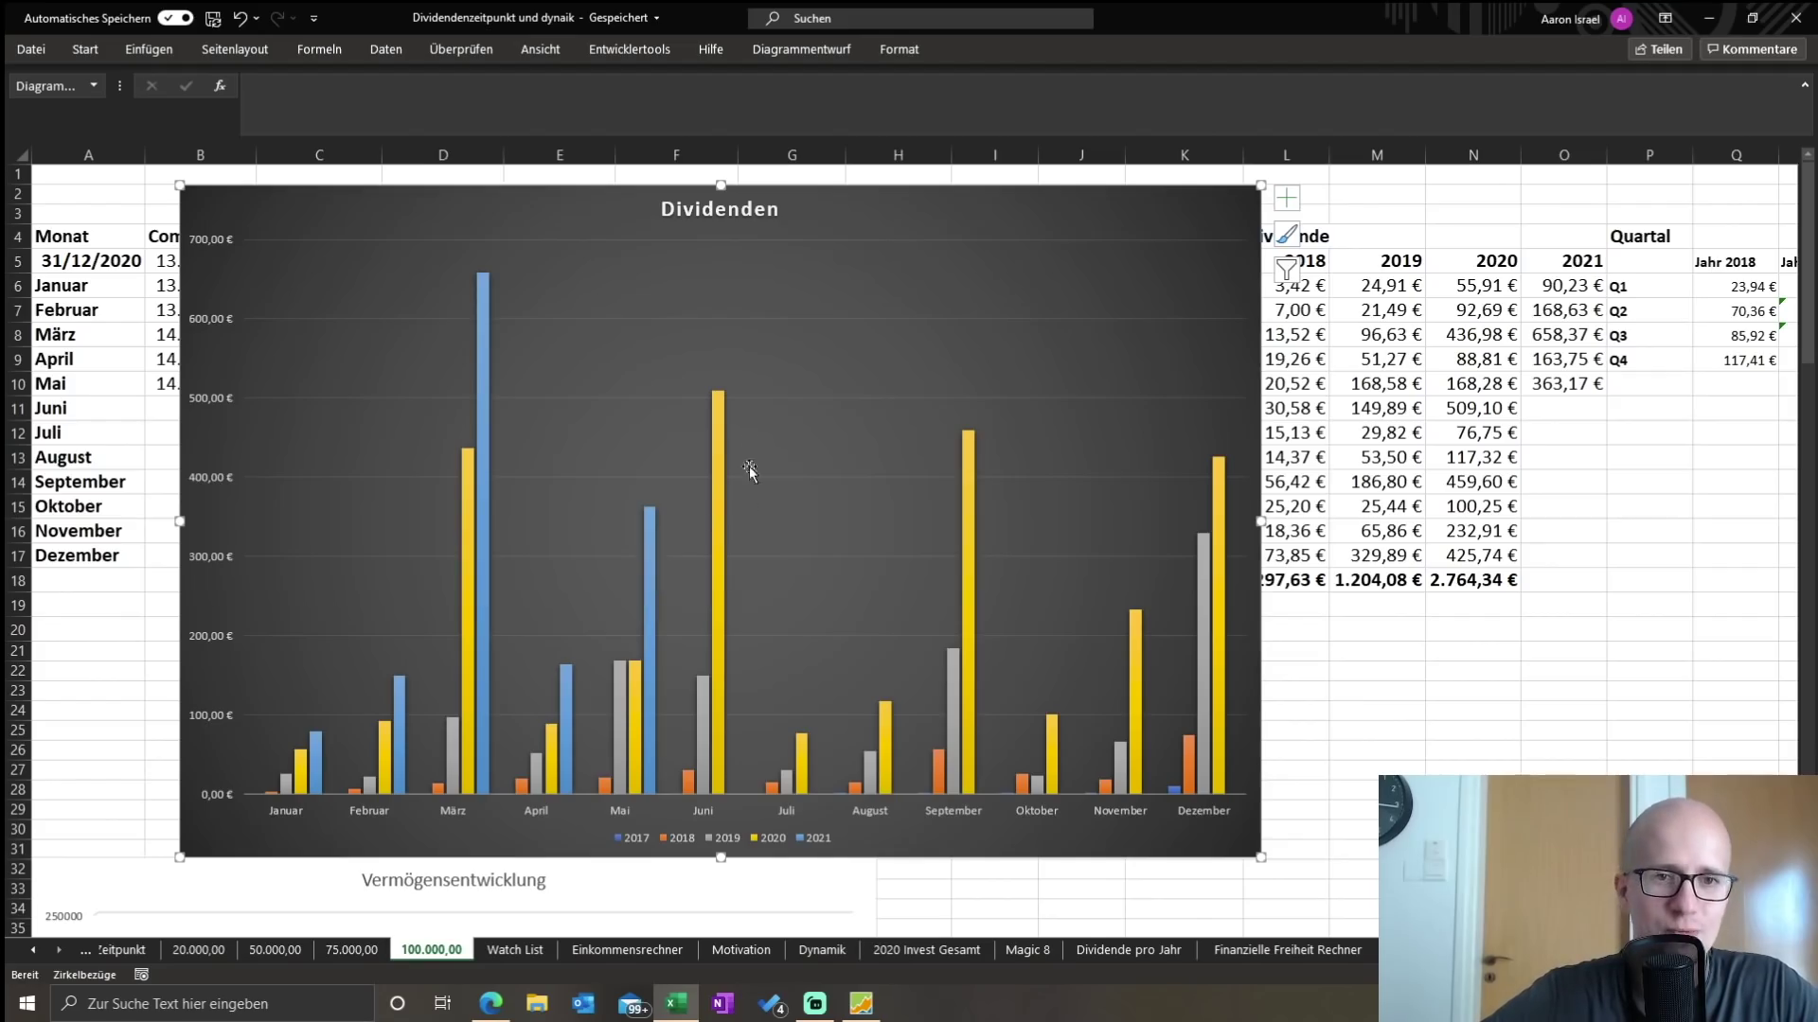
{"action": "mouse_move", "coordinate": [721, 436]}
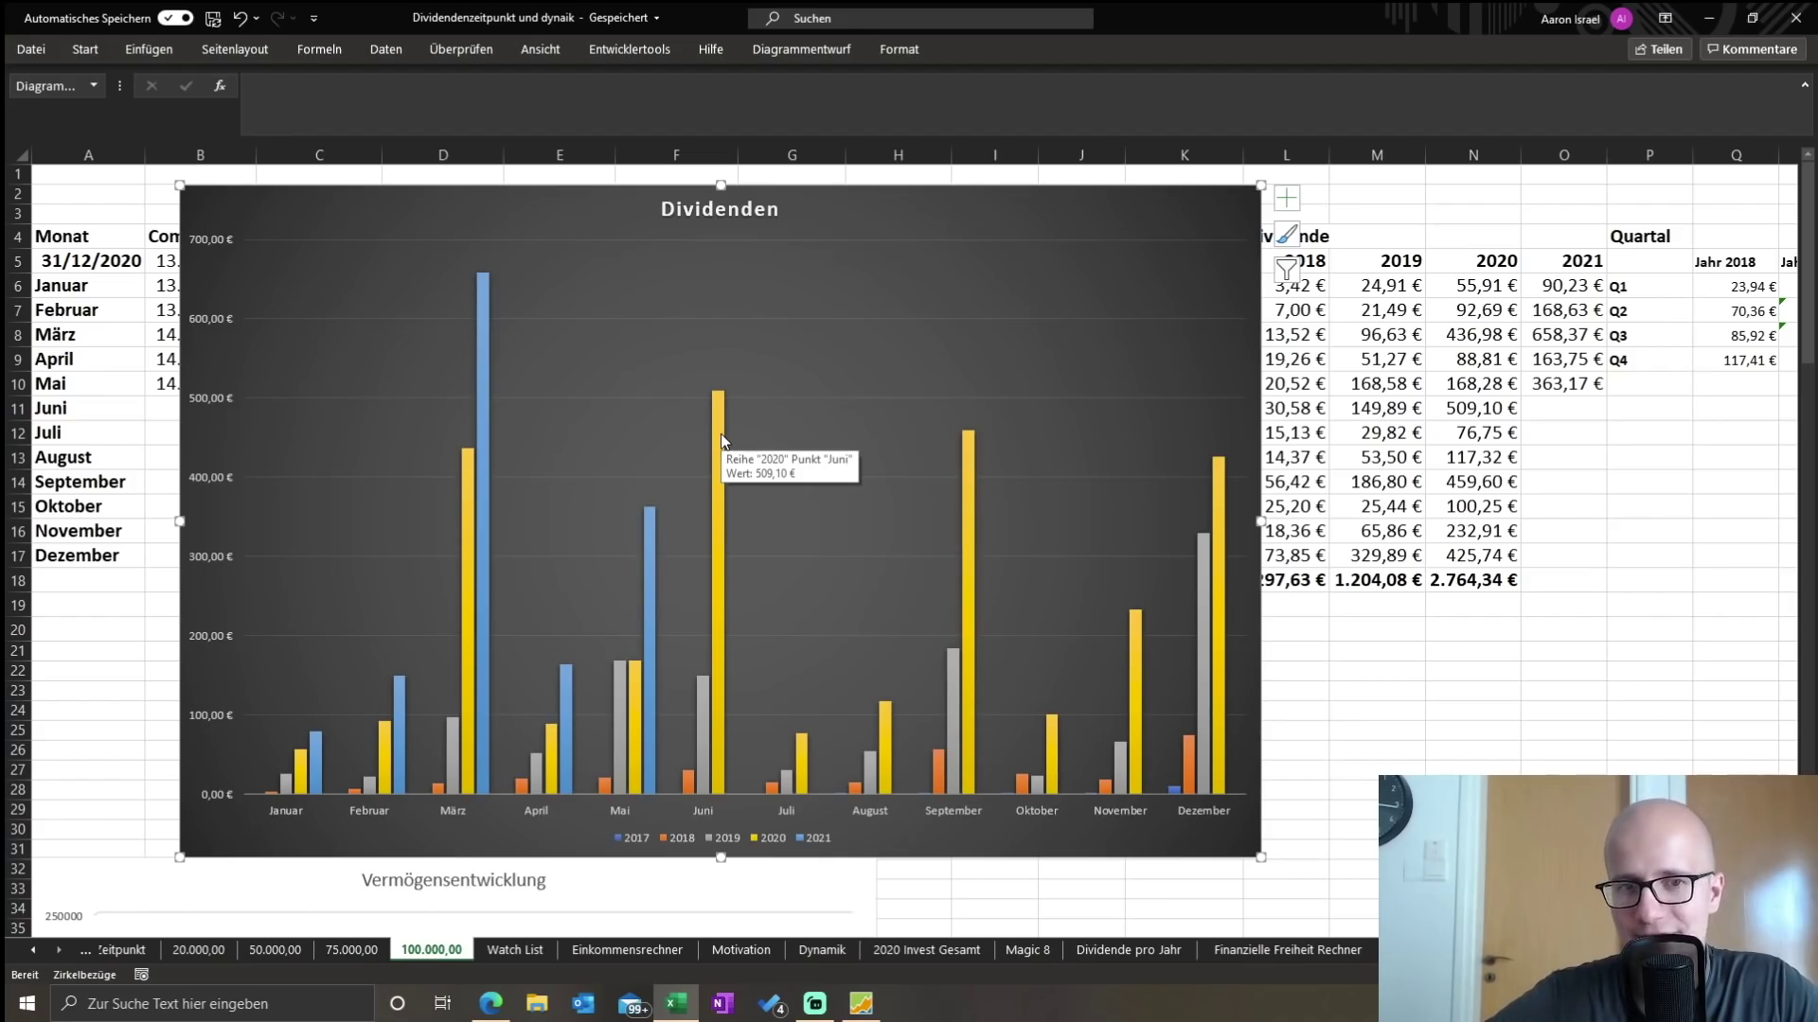
{"action": "left_click_drag", "start_coordinate": [369, 214], "coordinate": [1136, 871]}
- Bring the Vermögensentwicklung chart up over the table, enlarge it to examine the Invest Gesamt bar, and return it below the table
{"action": "left_click_drag", "start_coordinate": [719, 872], "coordinate": [890, 219]}
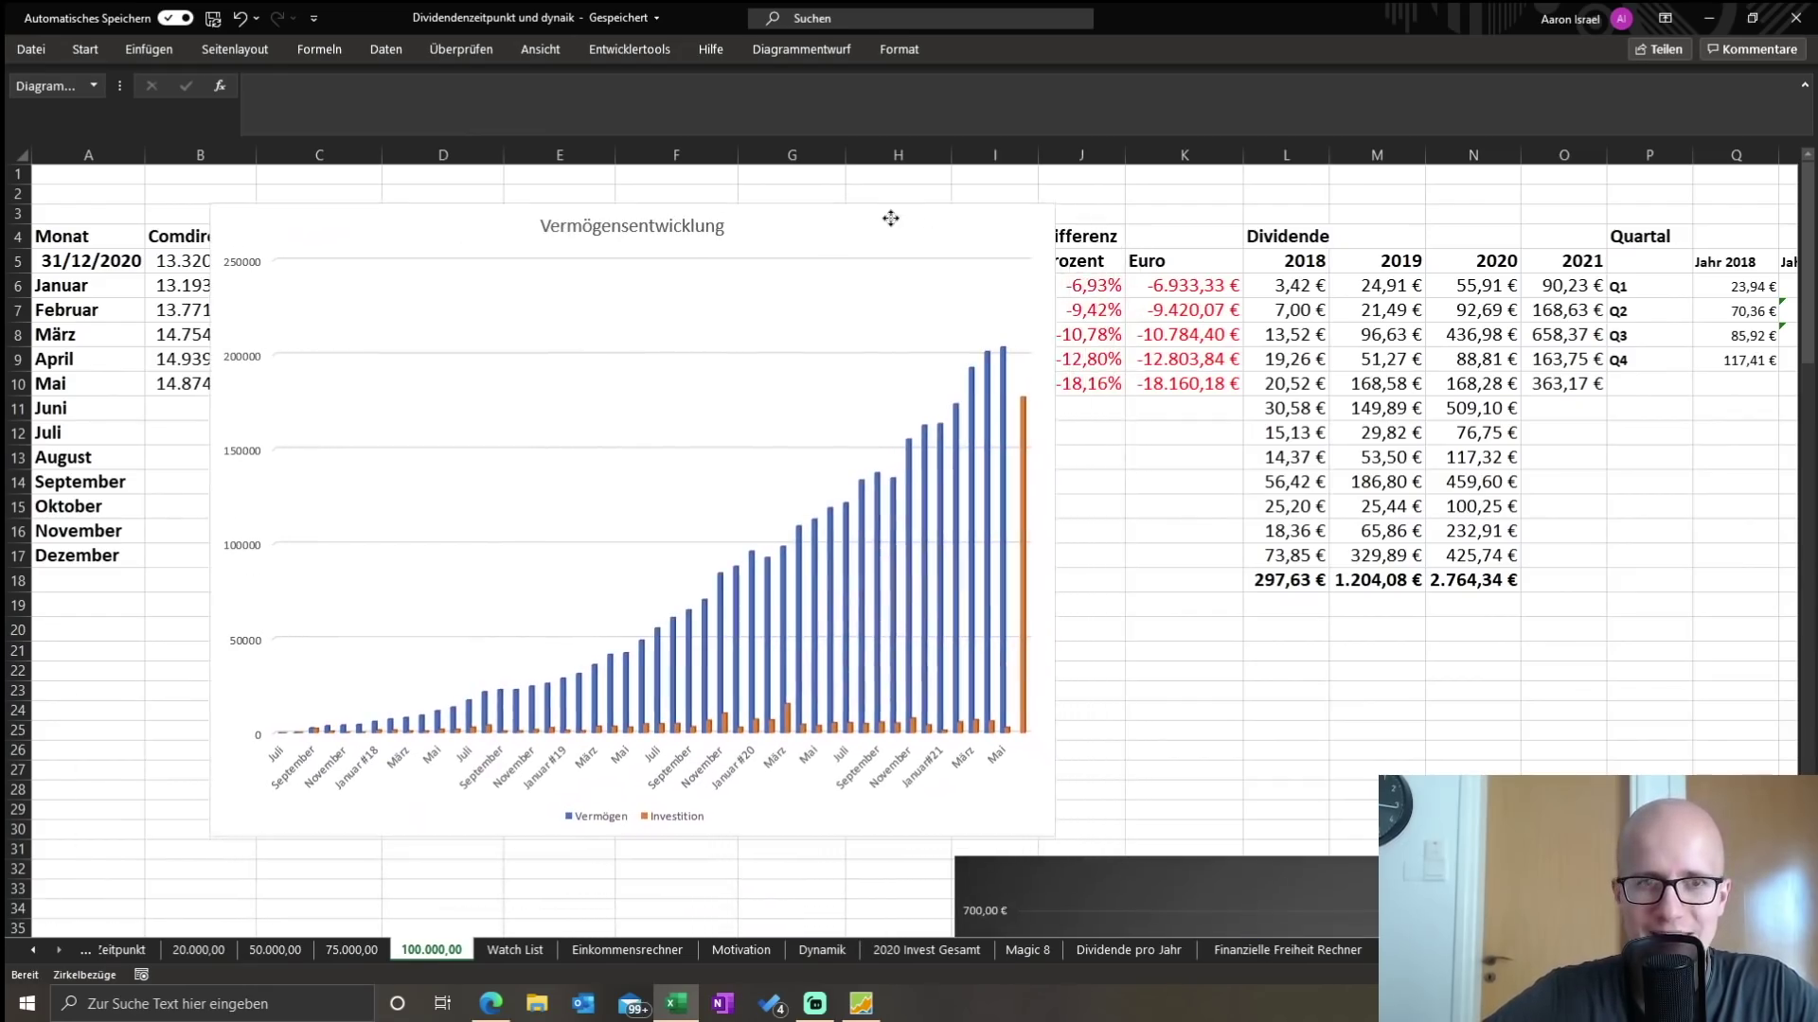
{"action": "left_click_drag", "start_coordinate": [1054, 833], "coordinate": [1168, 916]}
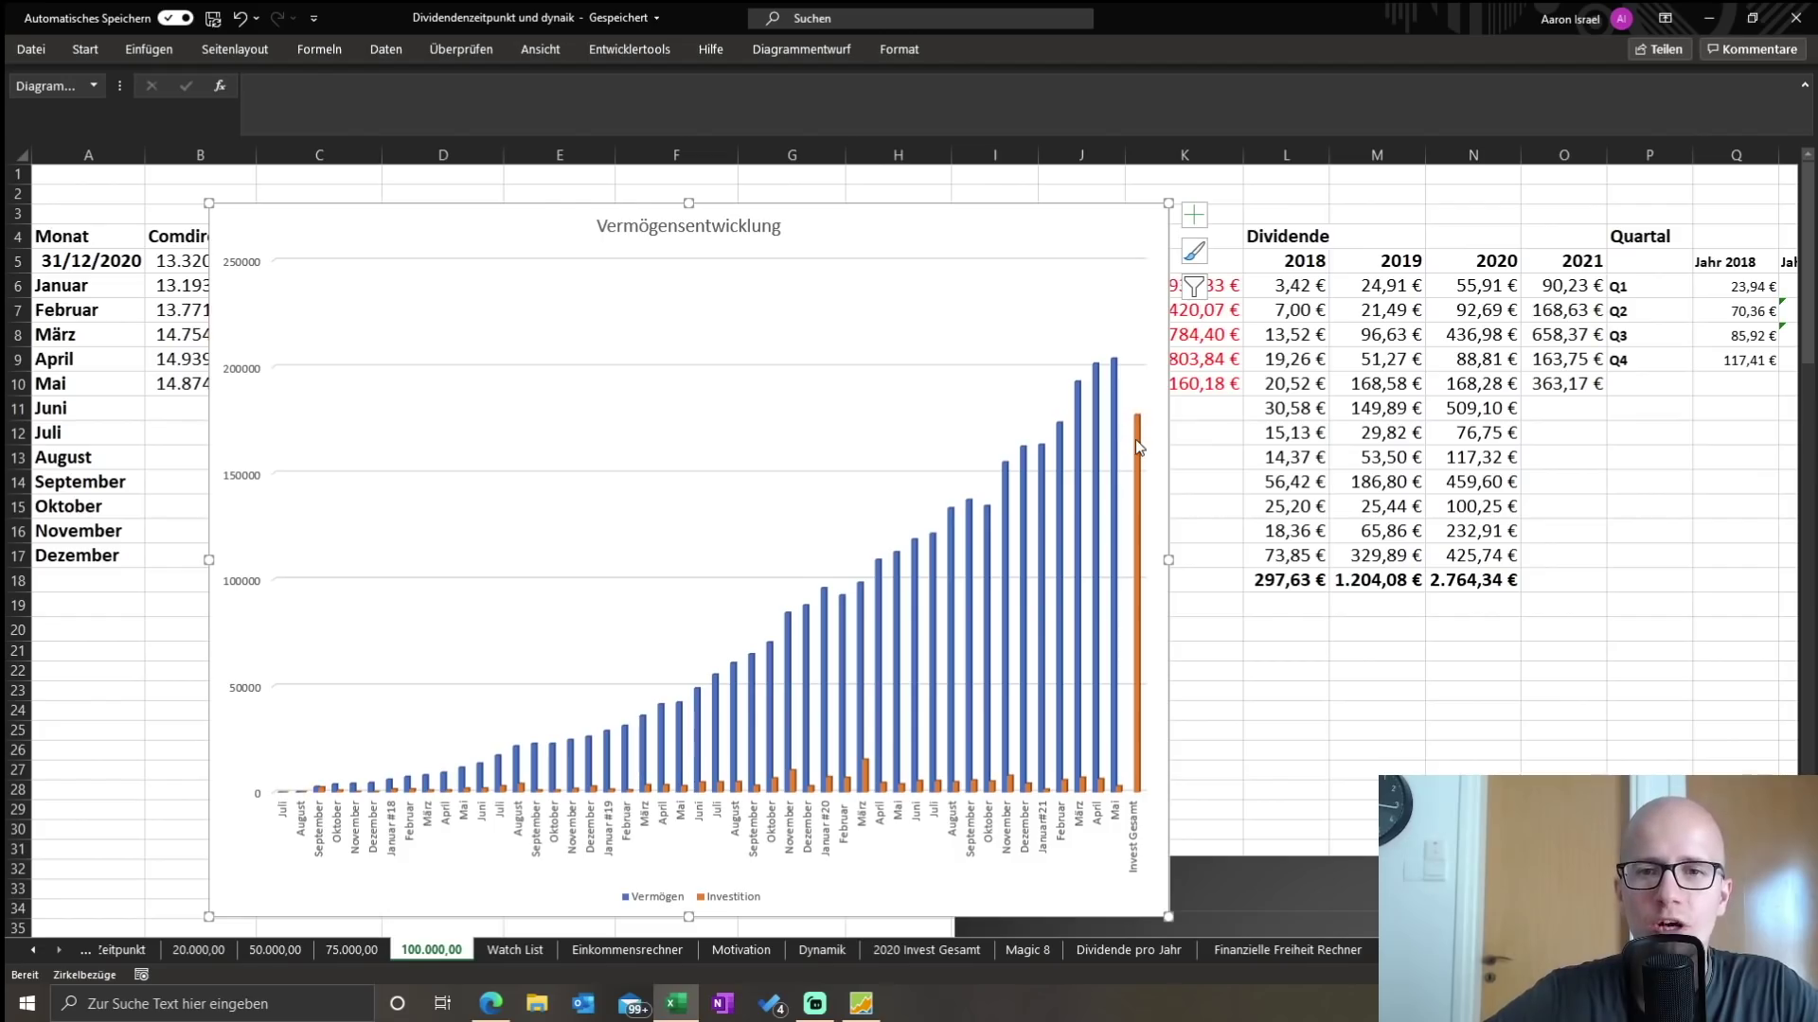
{"action": "mouse_move", "coordinate": [1136, 441]}
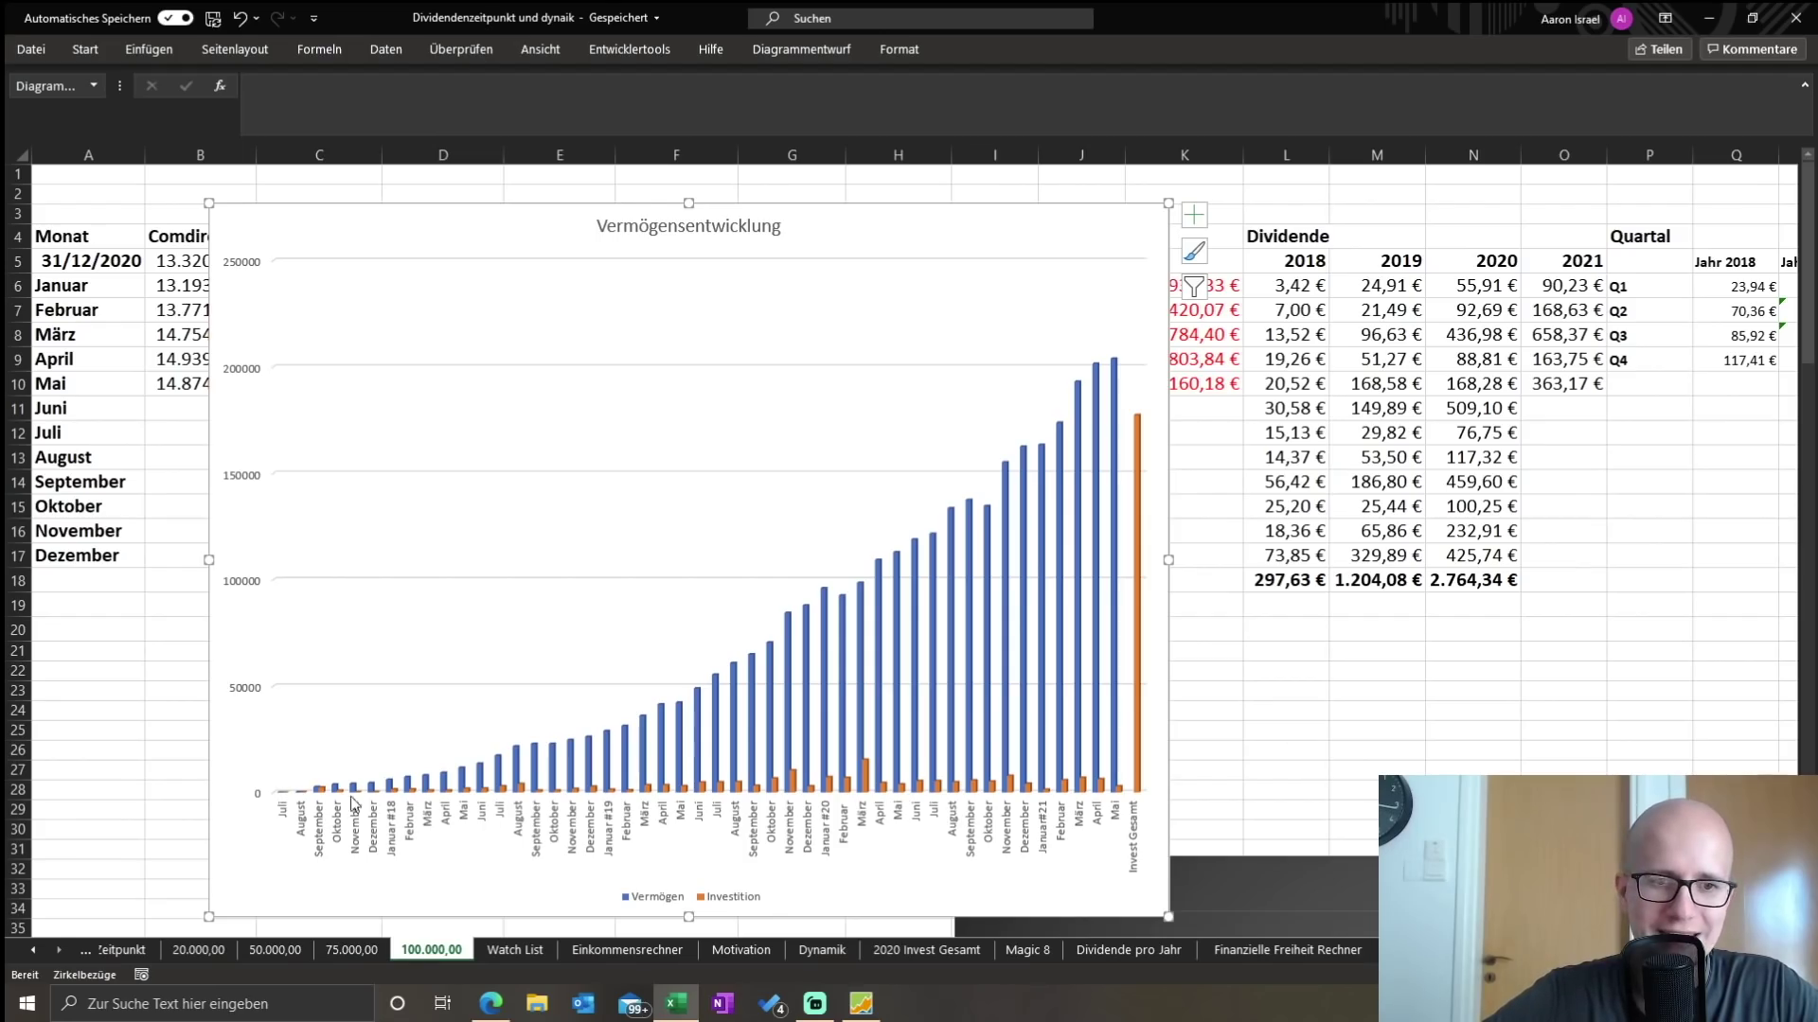
{"action": "left_click_drag", "start_coordinate": [899, 238], "coordinate": [632, 886]}
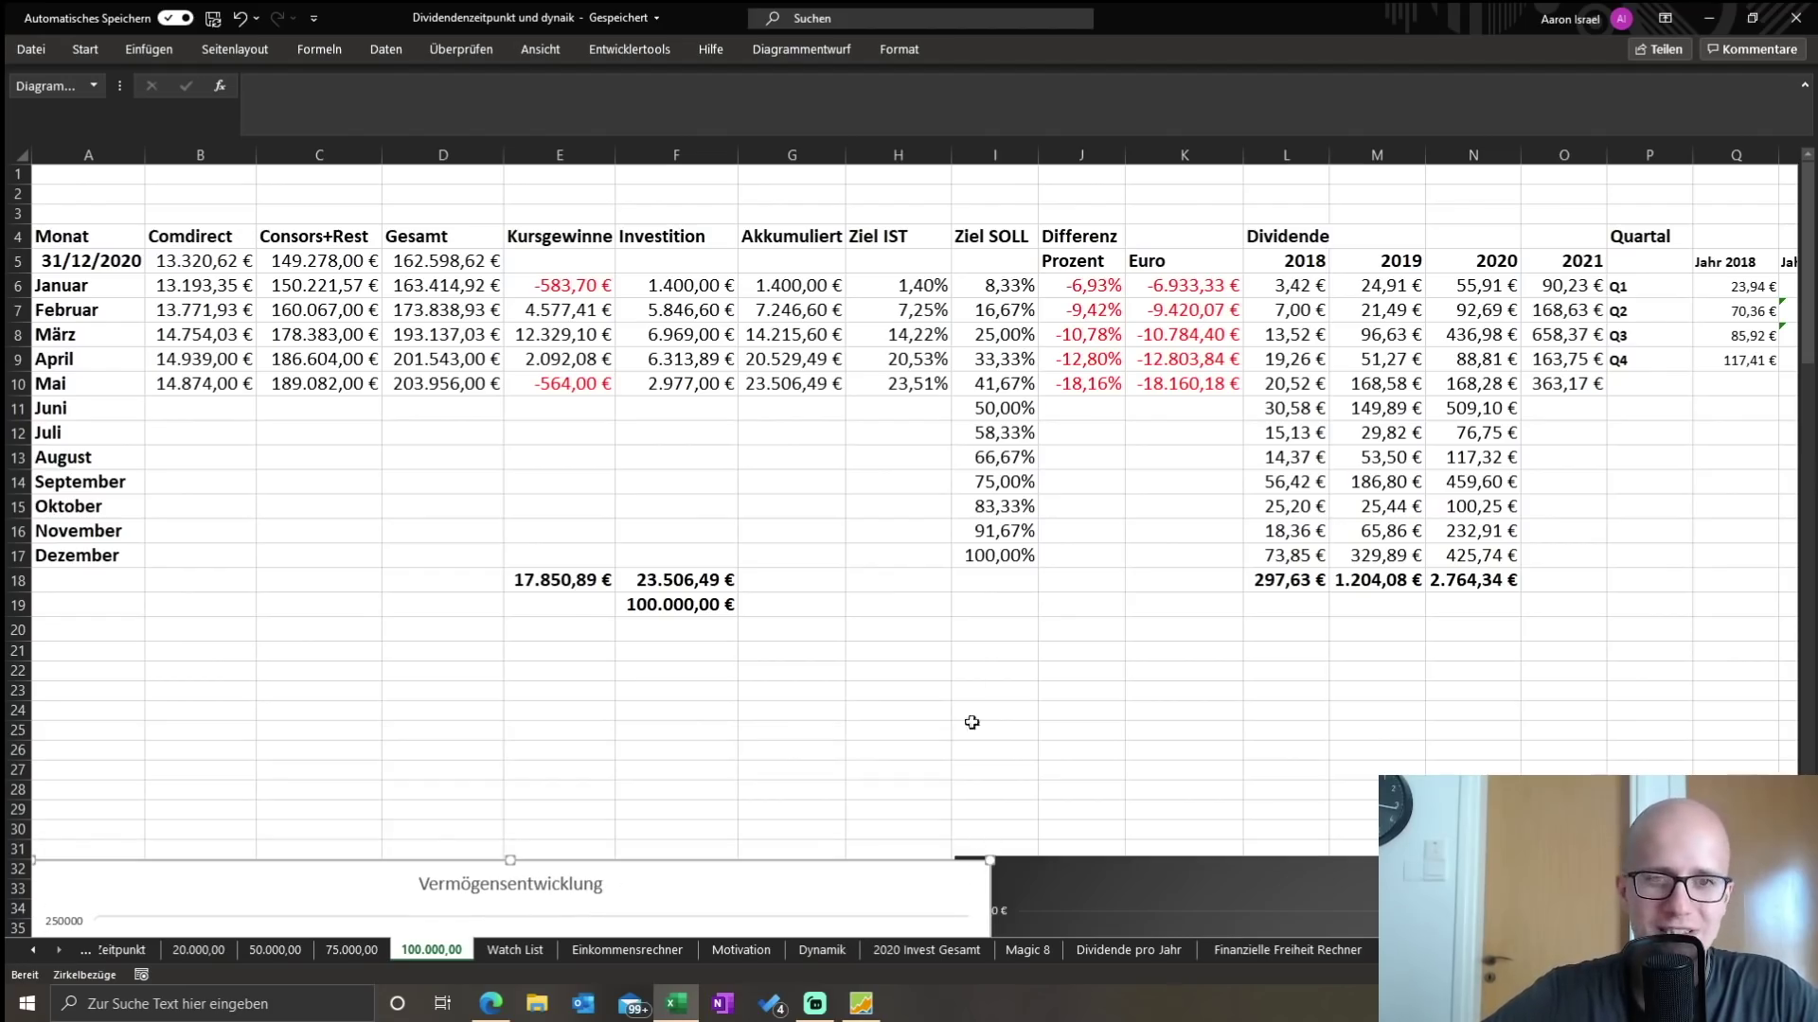
- Review the January to May Investition values in F6:F10 and shift the Dividenden chart clear of the enlarged Vermögensentwicklung chart
{"action": "left_click_drag", "start_coordinate": [673, 289], "coordinate": [673, 386]}
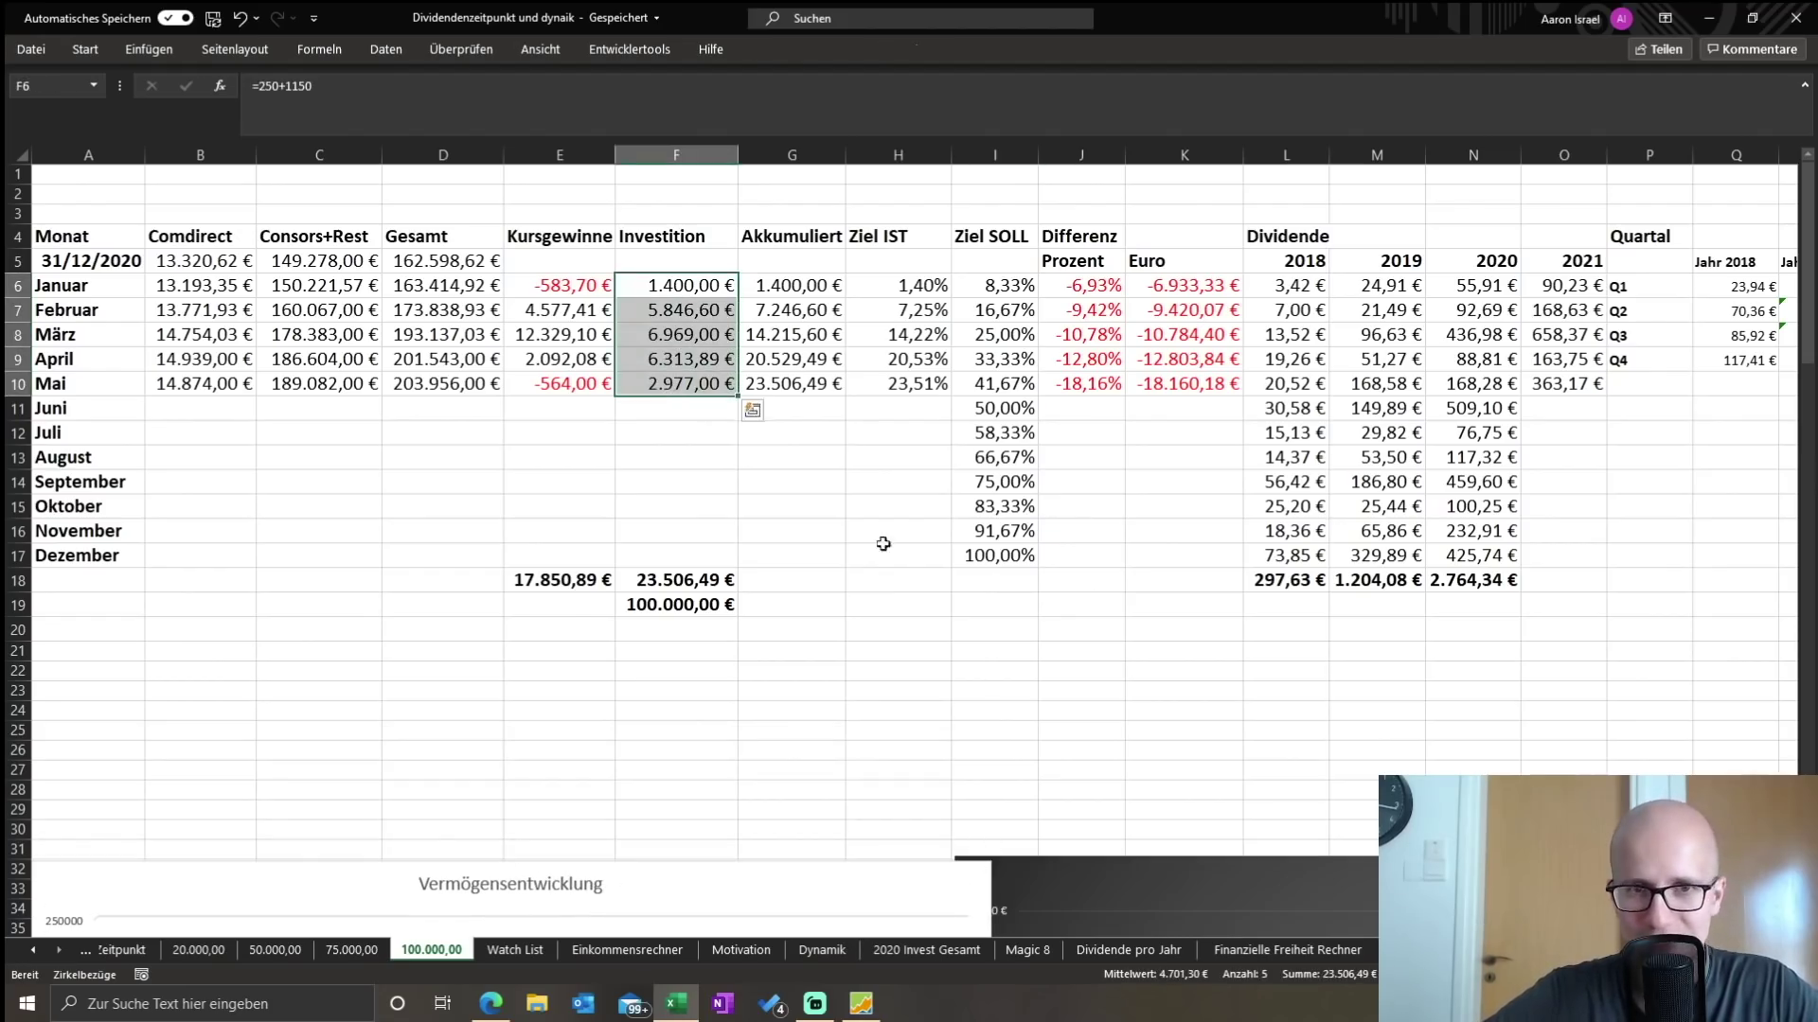
{"action": "left_click", "coordinate": [1452, 726]}
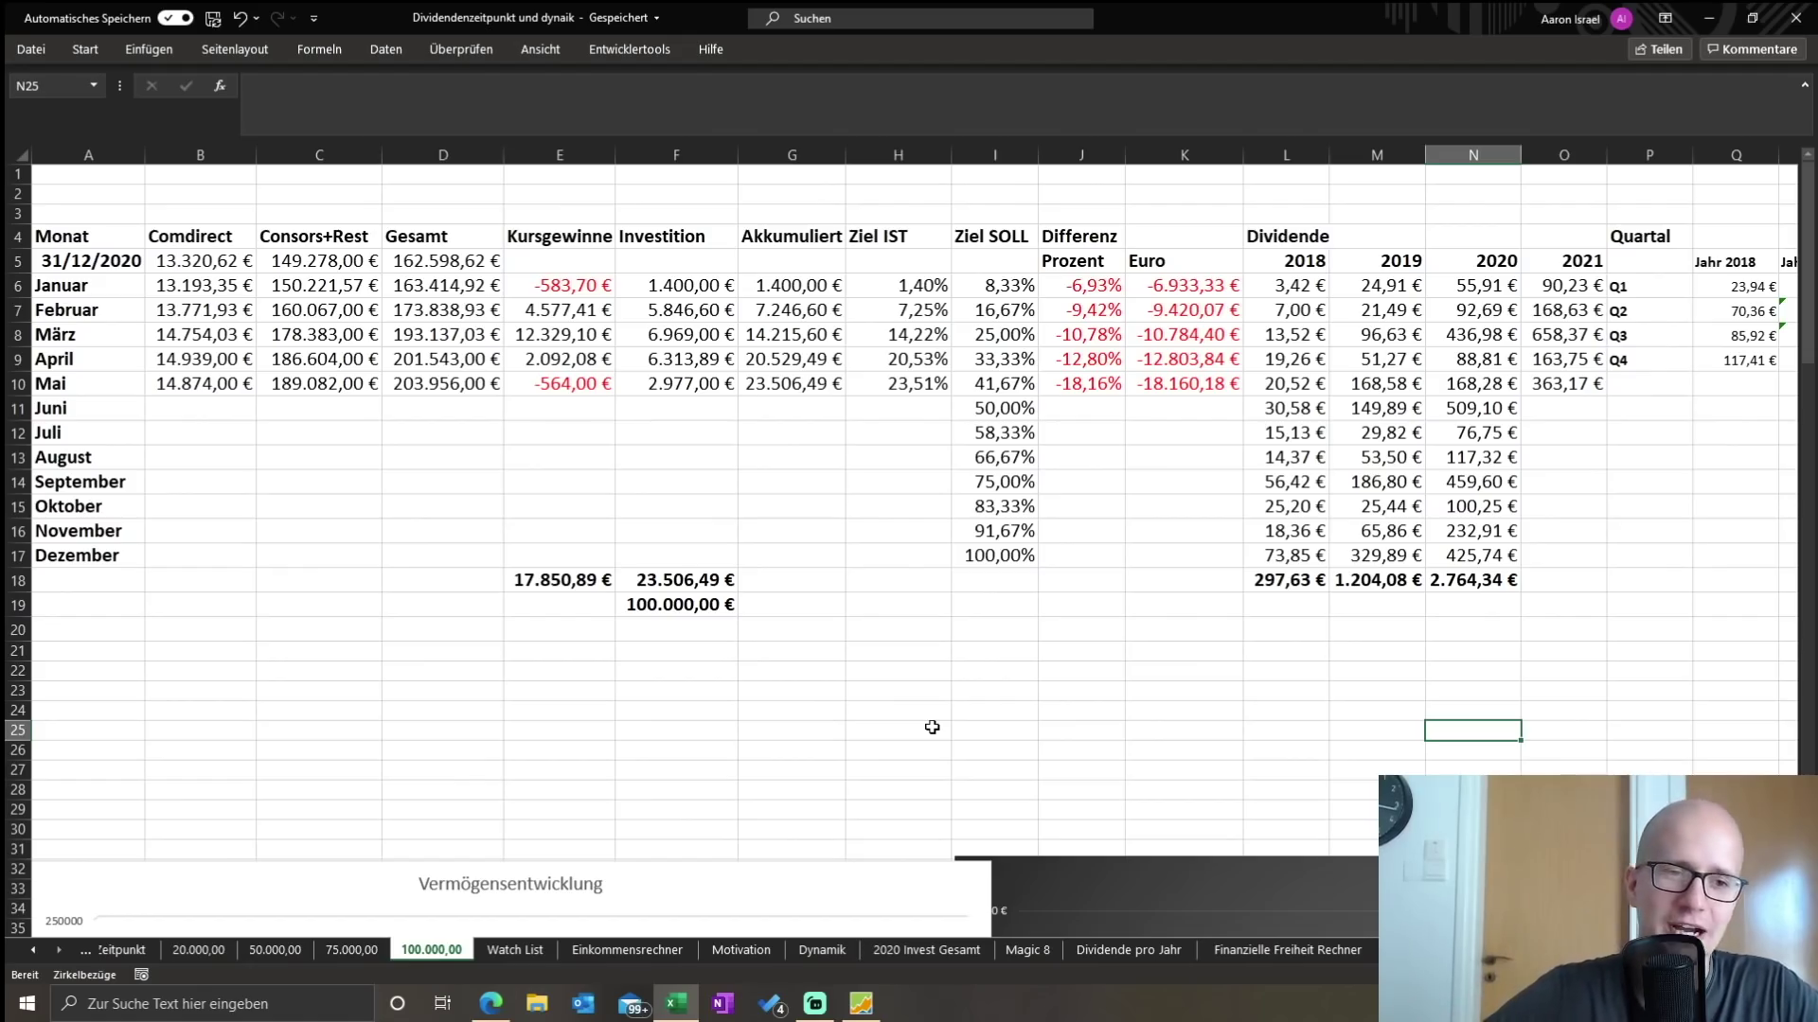
{"action": "left_click_drag", "start_coordinate": [1241, 877], "coordinate": [1322, 888]}
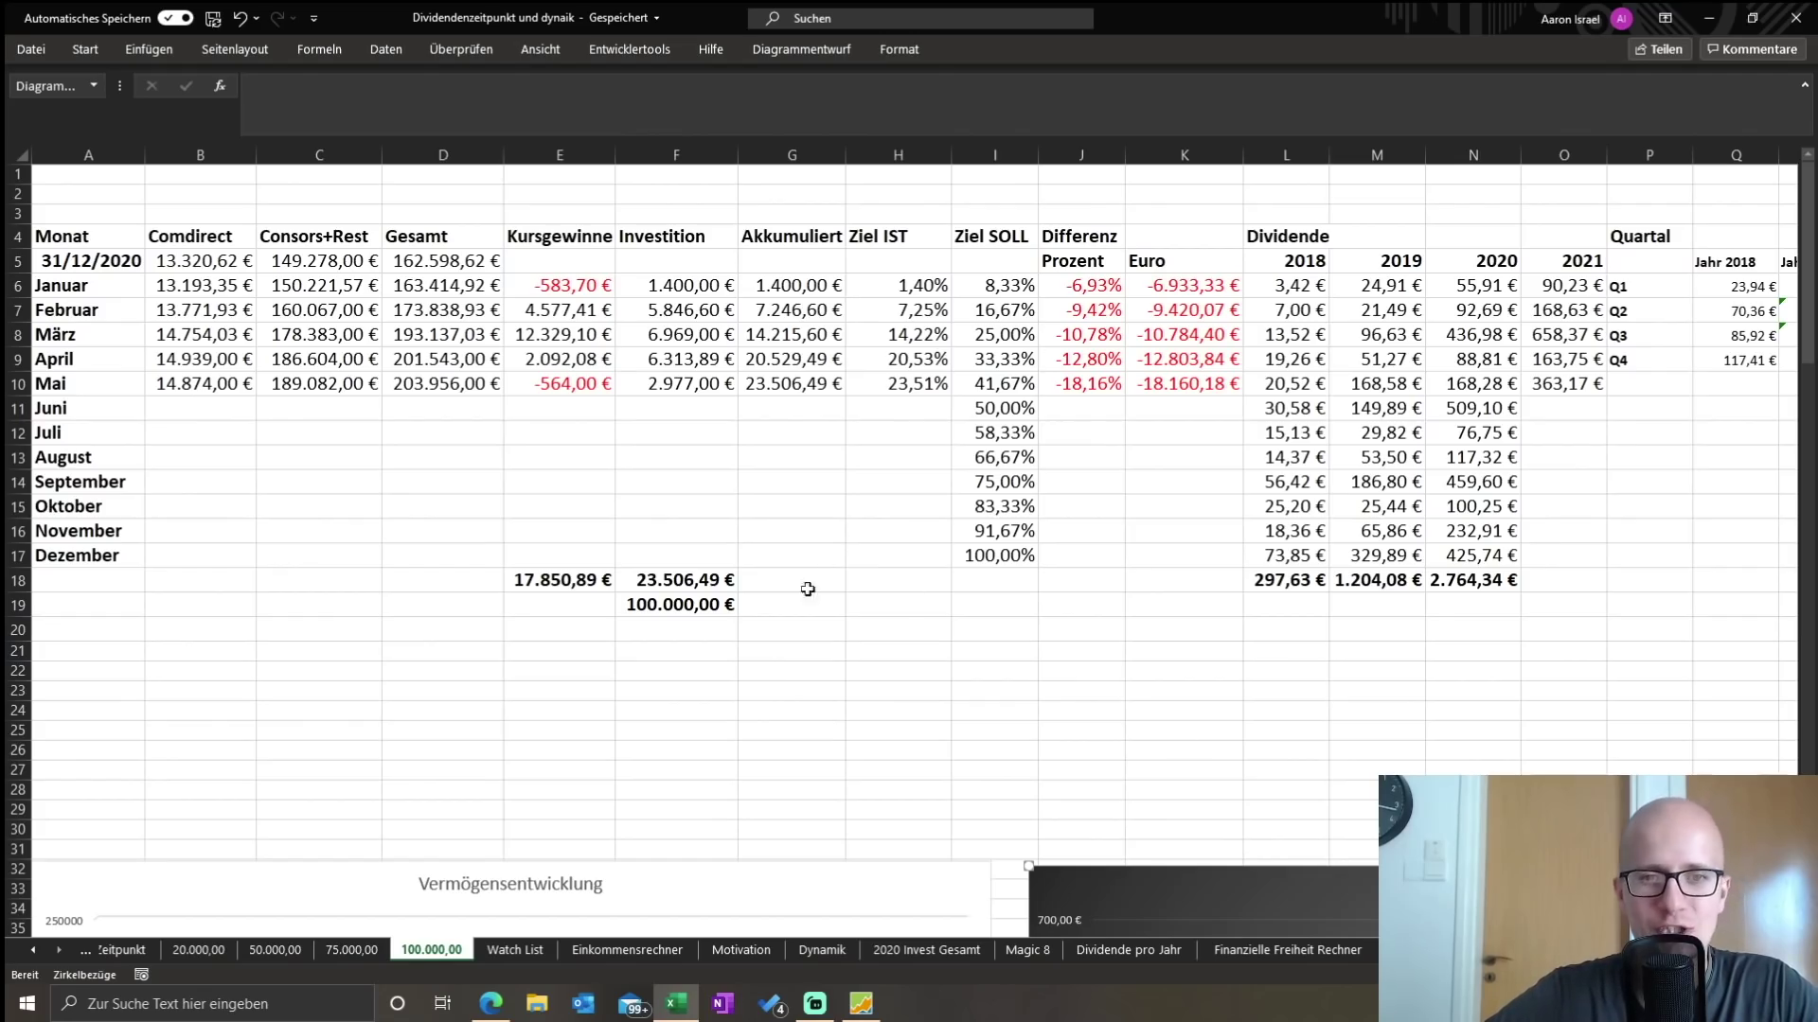
- View the Vermögensentwicklung chart over the table again, return it below, and check the annual investment target in F19
{"action": "left_click_drag", "start_coordinate": [686, 871], "coordinate": [966, 268]}
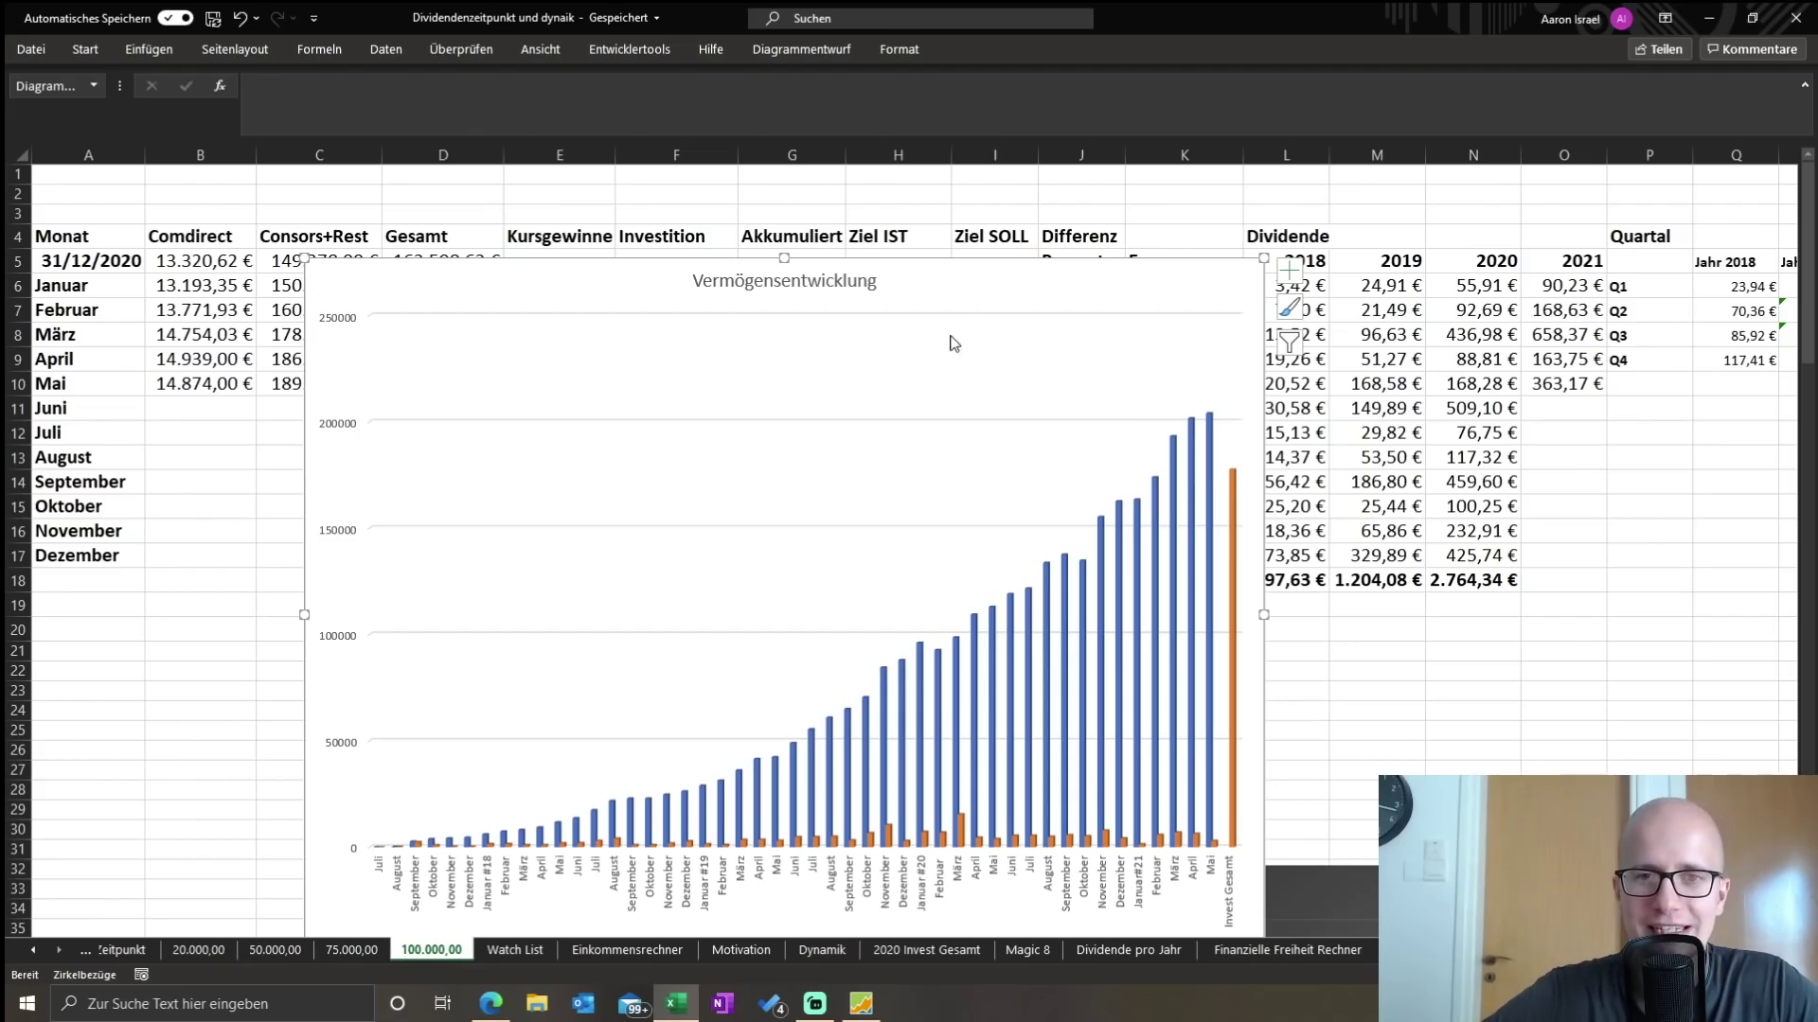
{"action": "left_click_drag", "start_coordinate": [949, 310], "coordinate": [675, 914]}
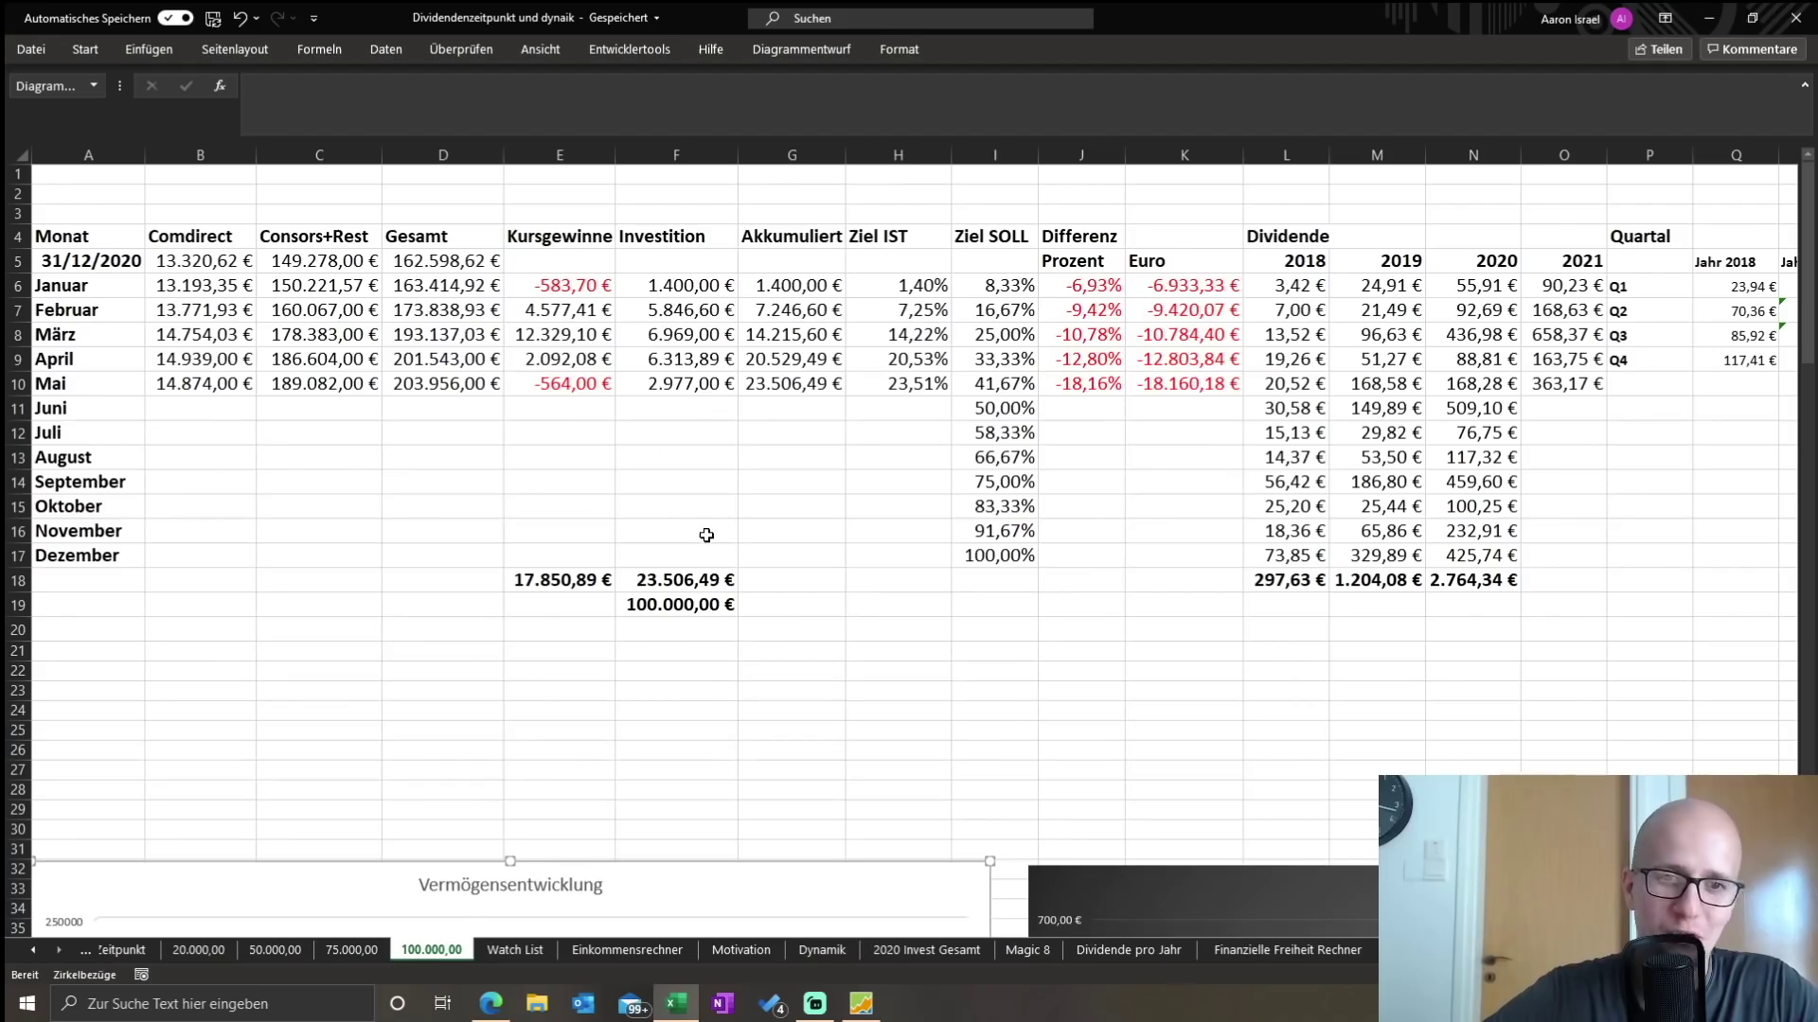
{"action": "left_click", "coordinate": [669, 608]}
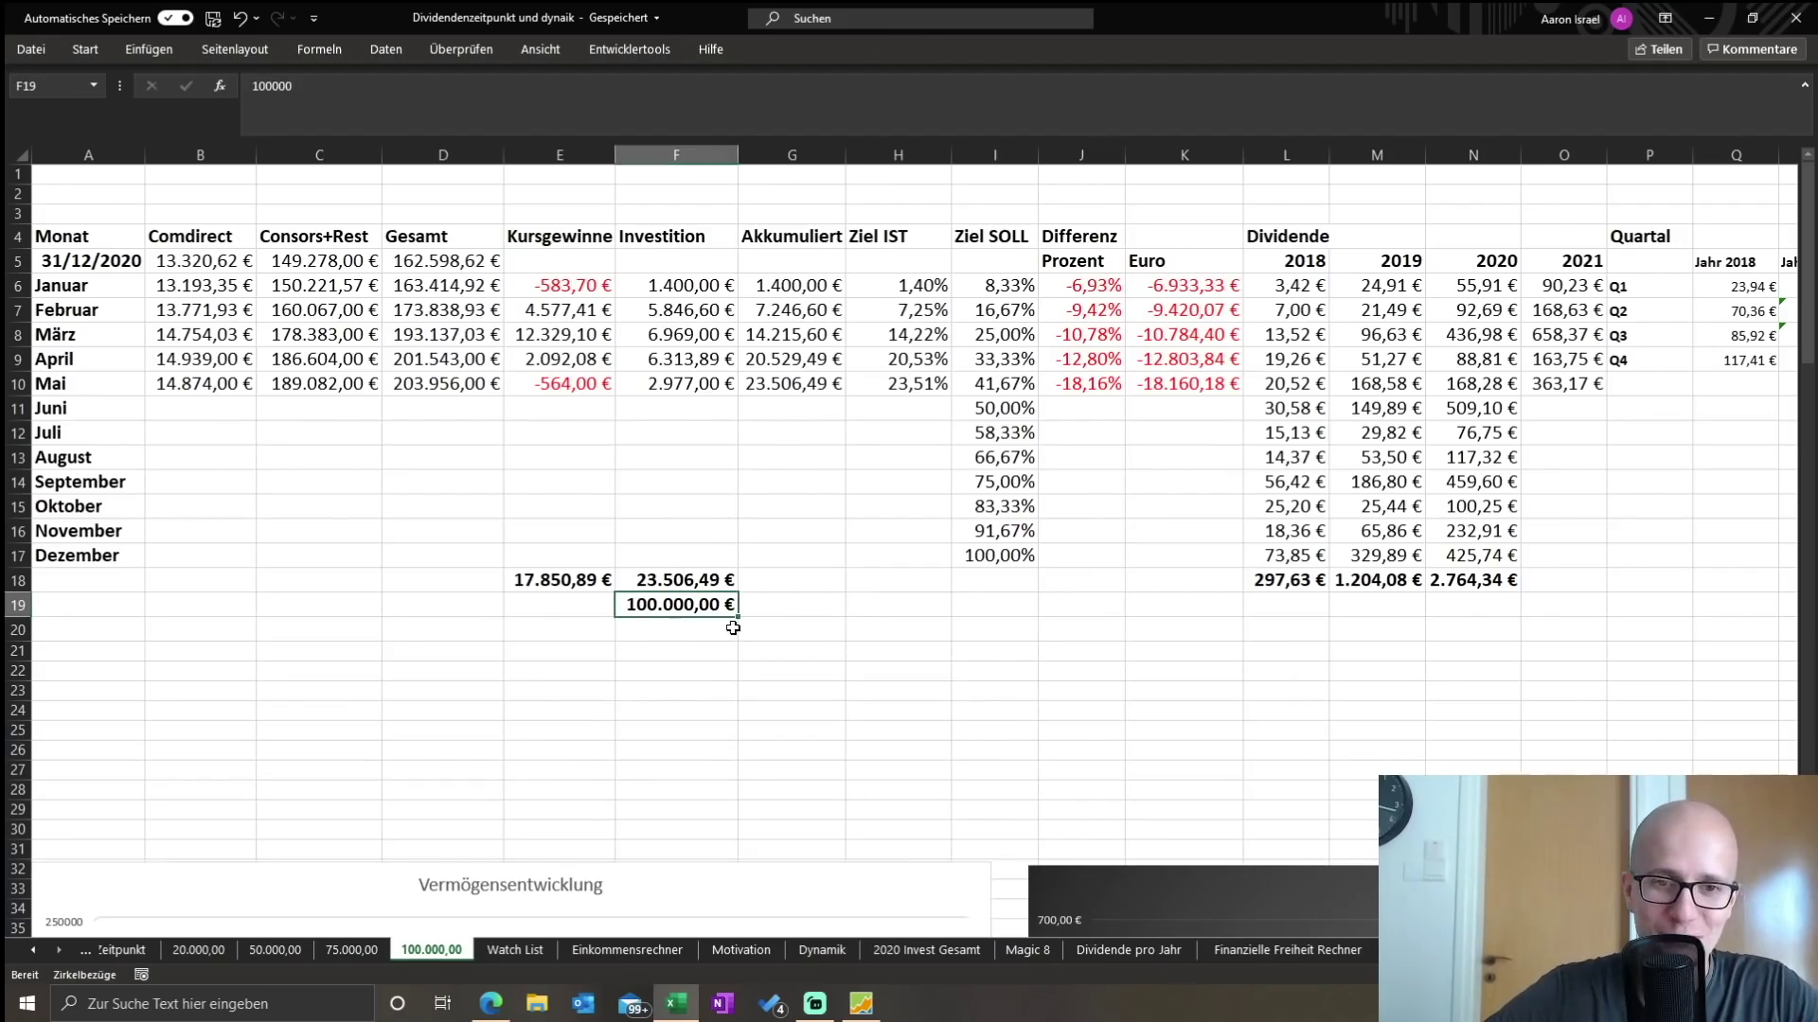